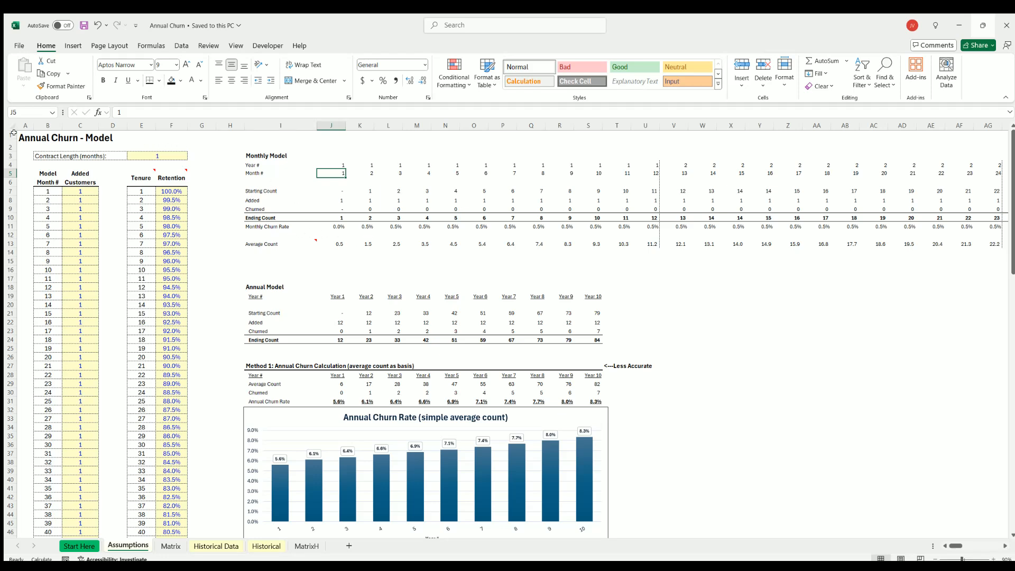
Look over the Assumptions sheet, and examine the input columns A to C and the formula columns of the Historical Data sheet.
mouse_move(128, 183)
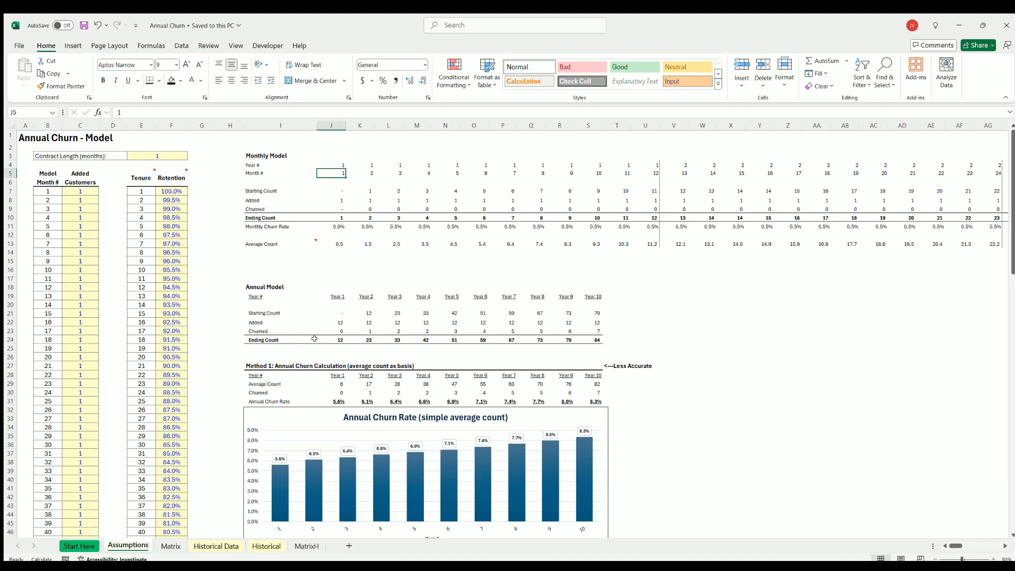
scroll(314, 338, down, 9)
scroll(370, 402, up, 9)
click(228, 545)
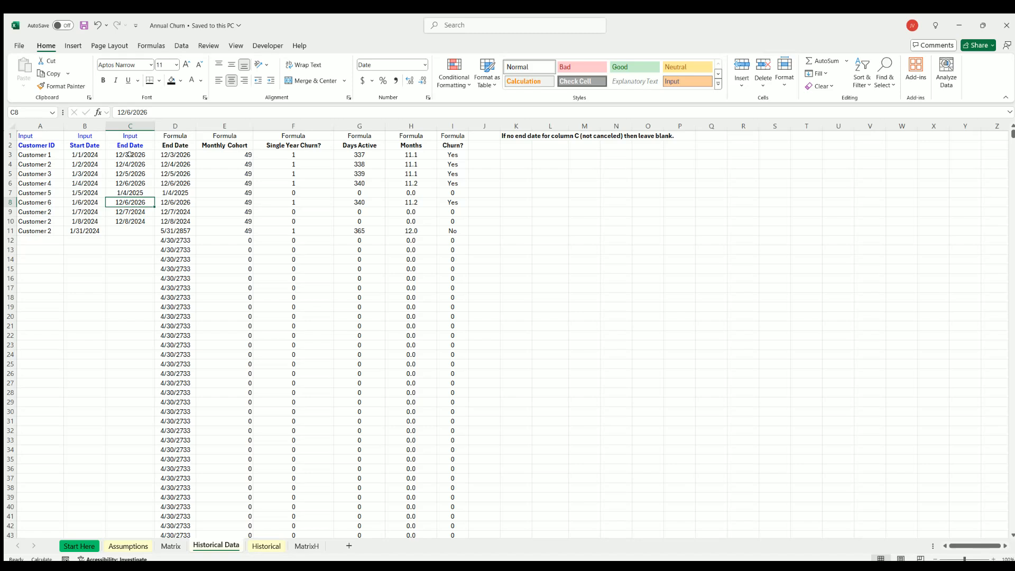
drag(40, 125, 130, 126)
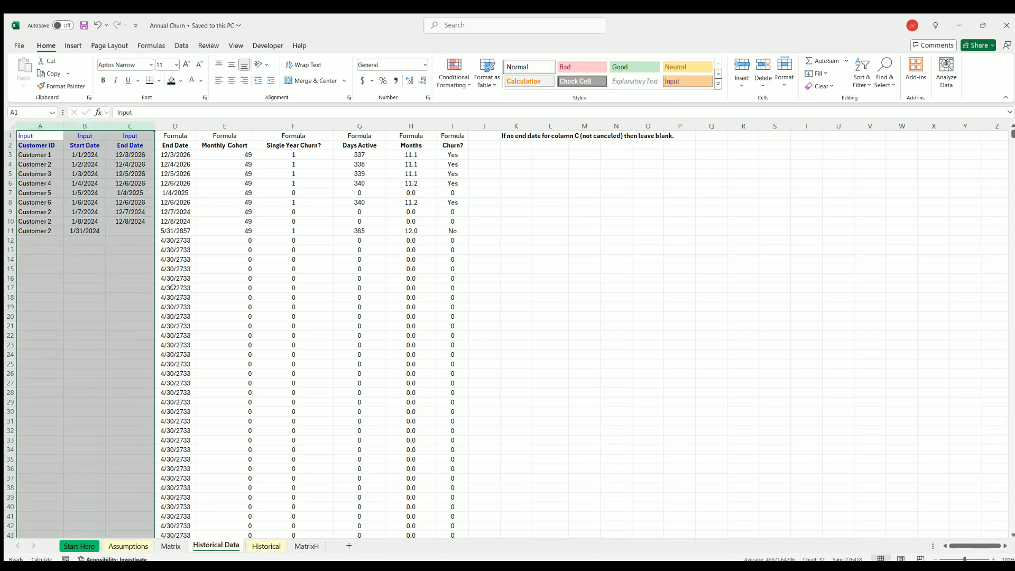
drag(173, 287, 400, 285)
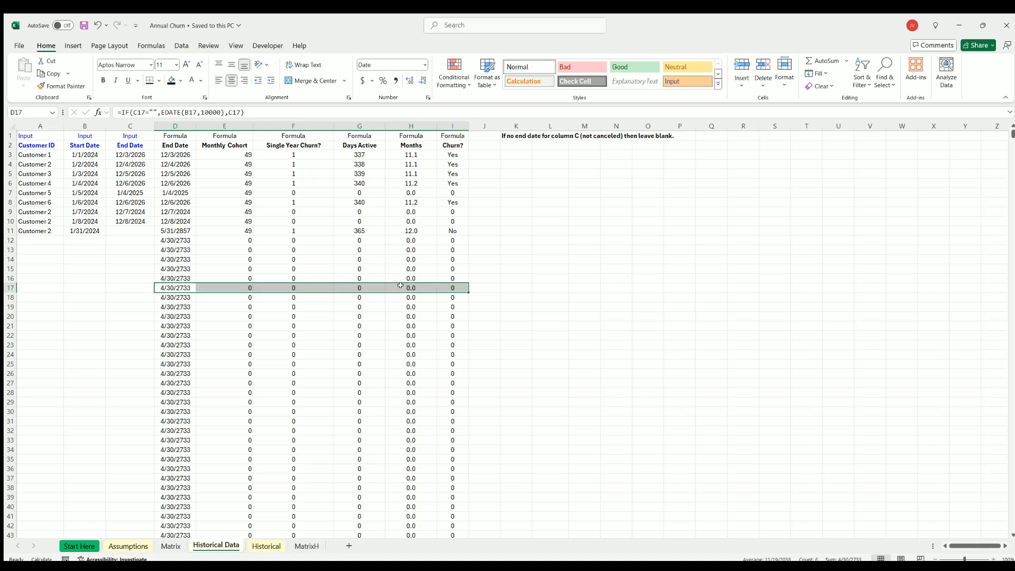
click(601, 305)
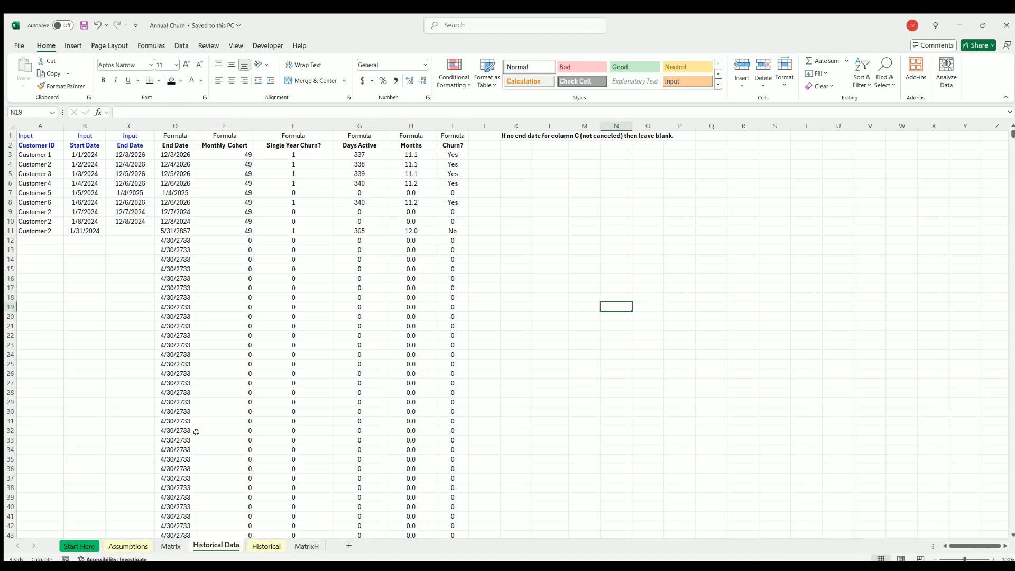
Review the annual churn tables, charts and Method 3 total customer-months section on the Historical sheet.
click(261, 543)
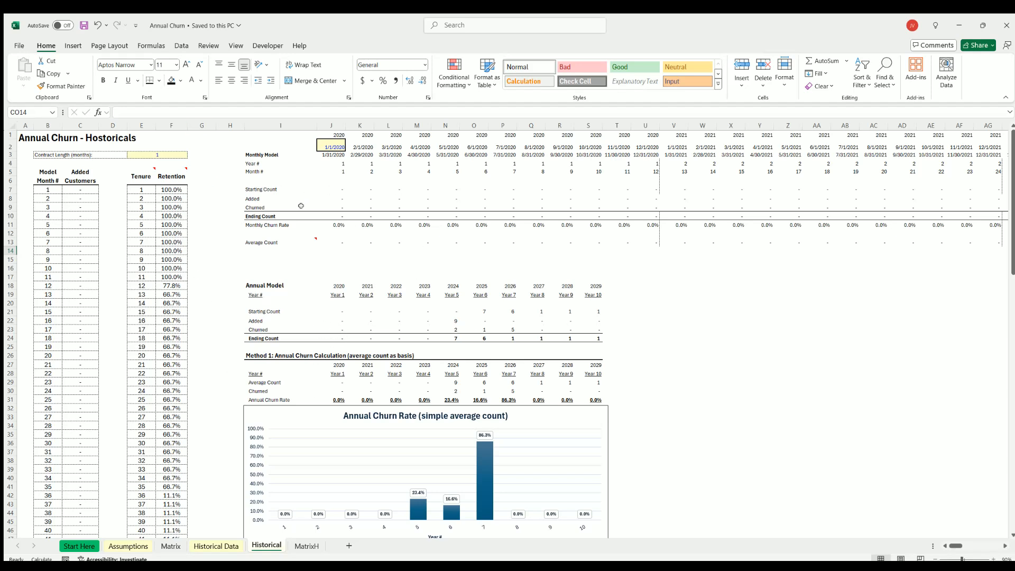
scroll(469, 366, down, 20)
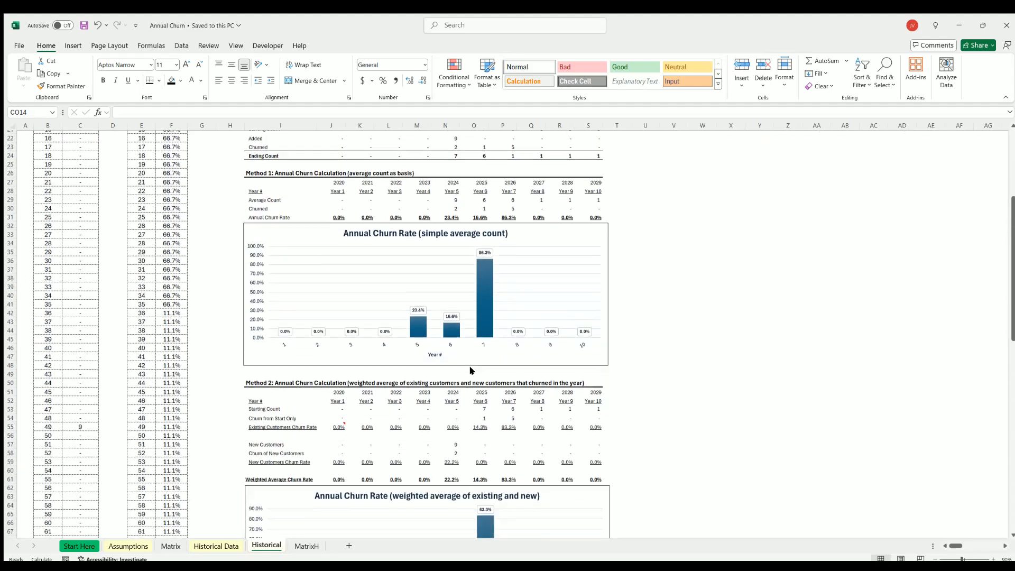
scroll(467, 369, down, 4)
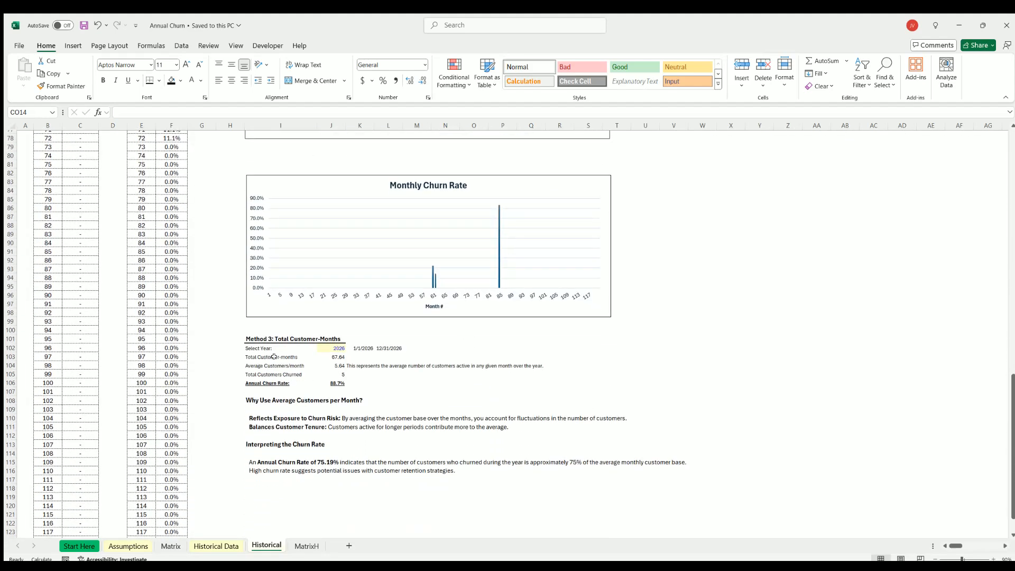
scroll(256, 357, up, 11)
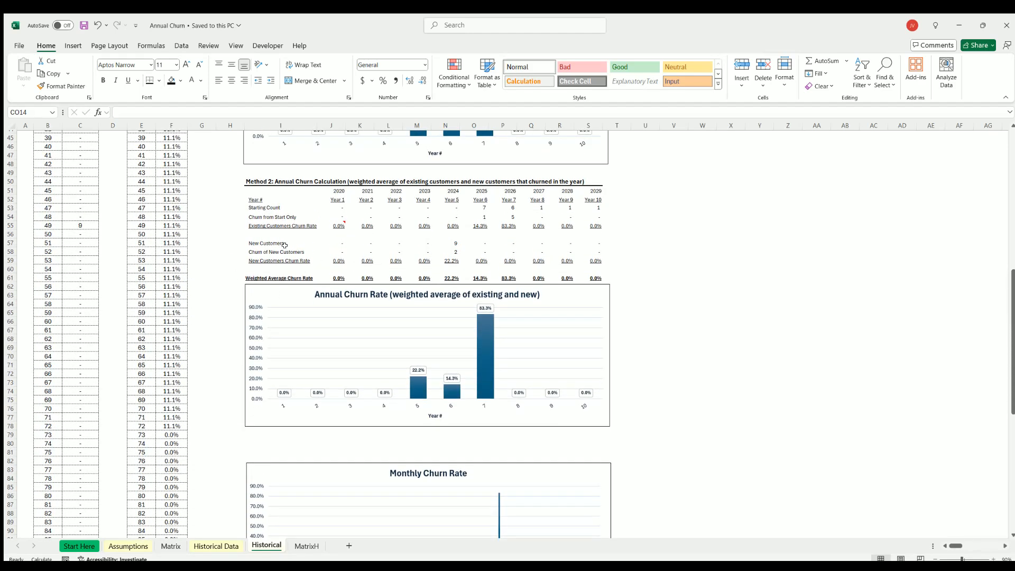
Compare the first 12 months of retention assumptions with the Historical Data sheet and the Historical sheet's churn calculations.
click(127, 546)
drag(166, 191, 165, 287)
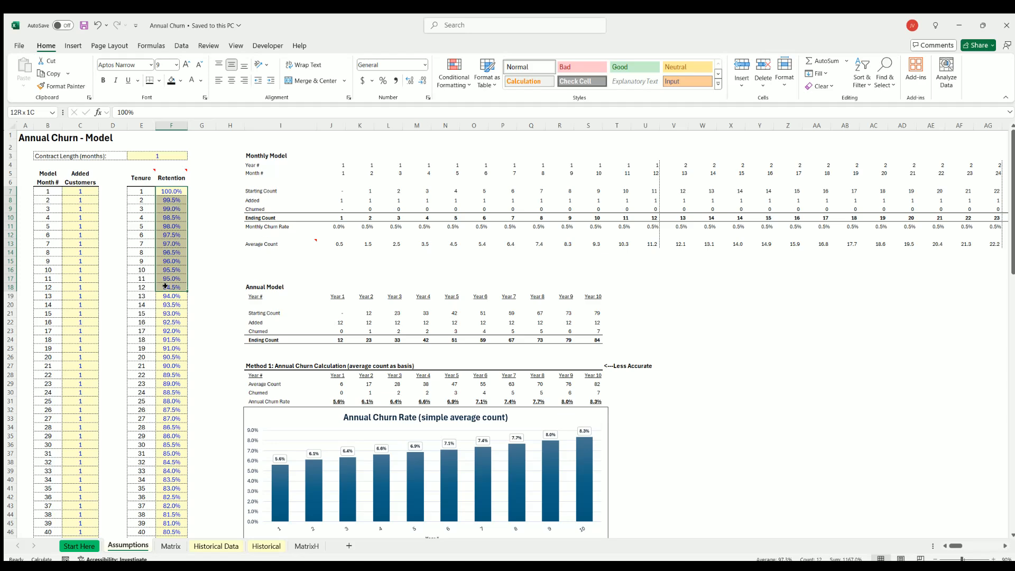
click(228, 547)
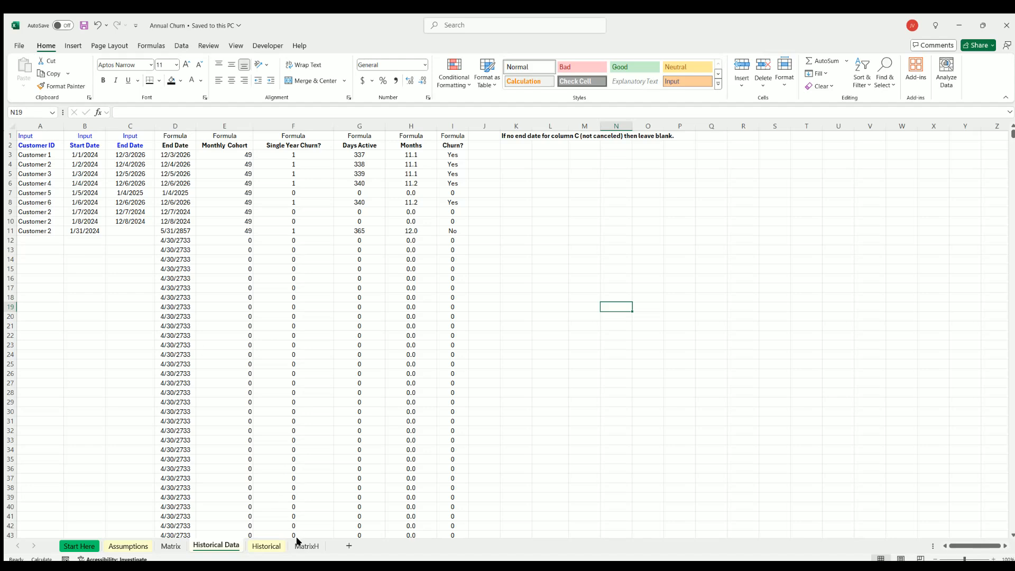
click(270, 547)
scroll(321, 405, down, 10)
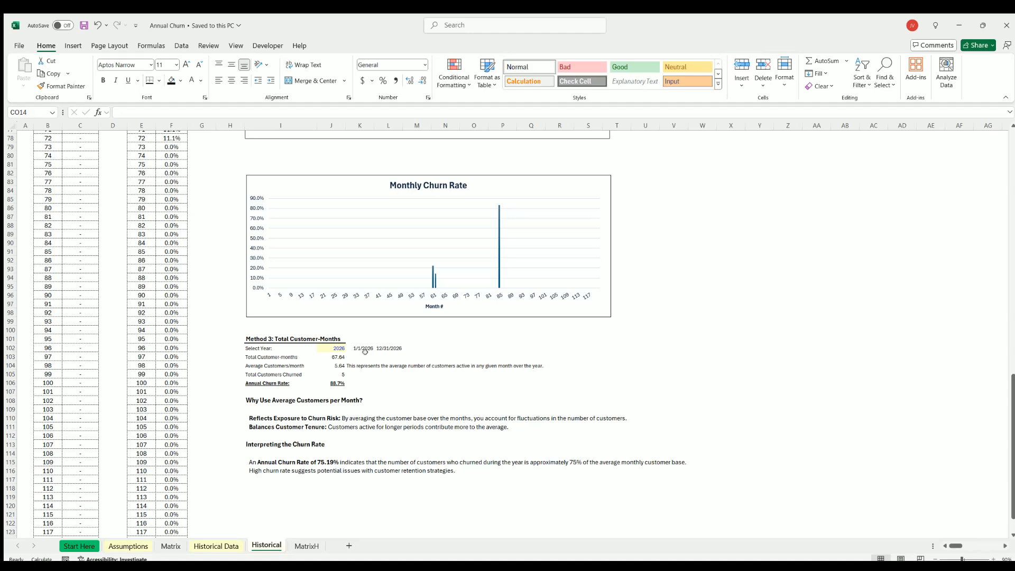
scroll(366, 352, up, 20)
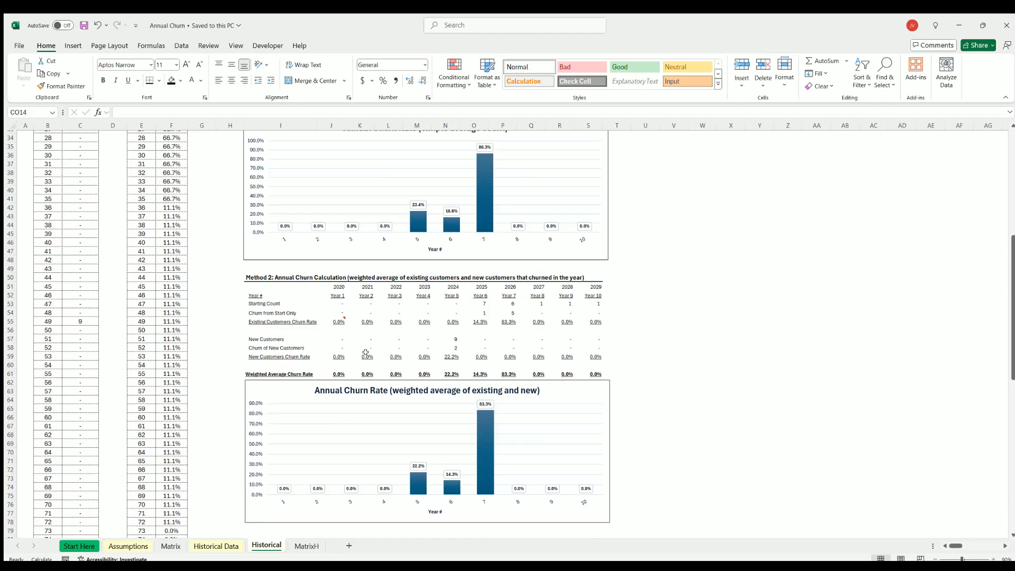
Examine the Monthly Model on the Assumptions sheet, including its starting count, ending count and monthly churn rate rows.
click(136, 546)
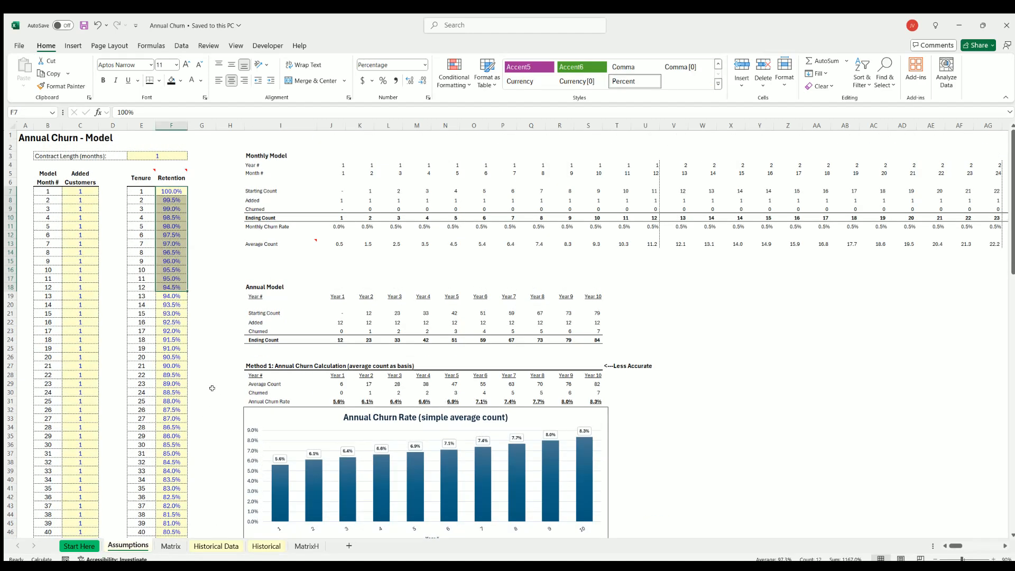
click(824, 329)
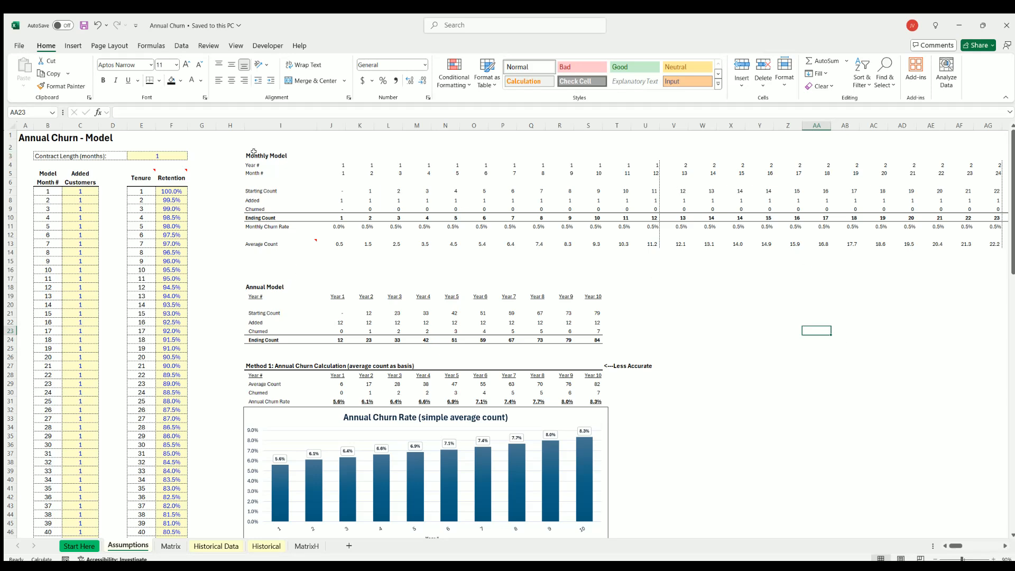
drag(255, 154, 612, 243)
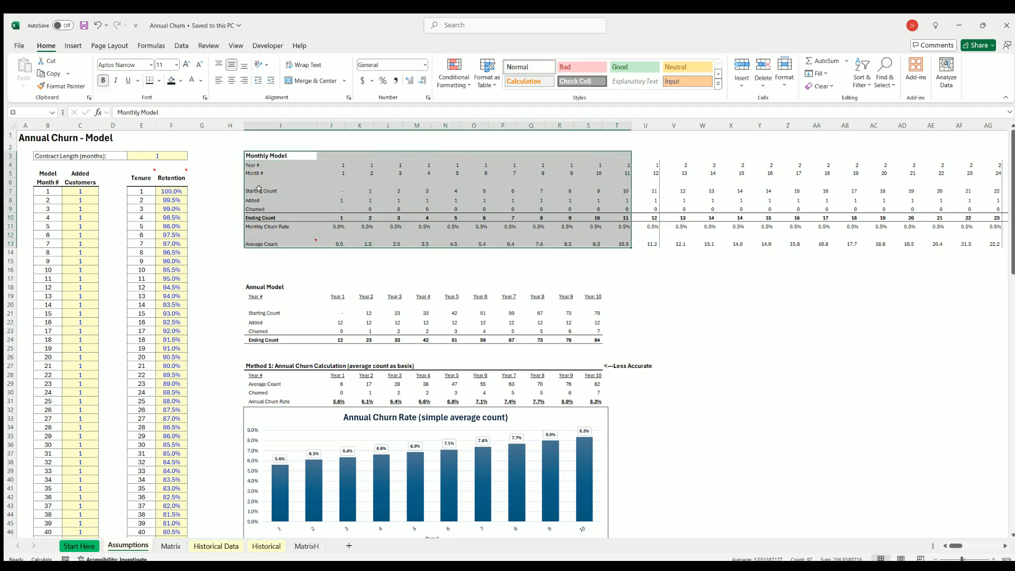
drag(280, 191, 425, 192)
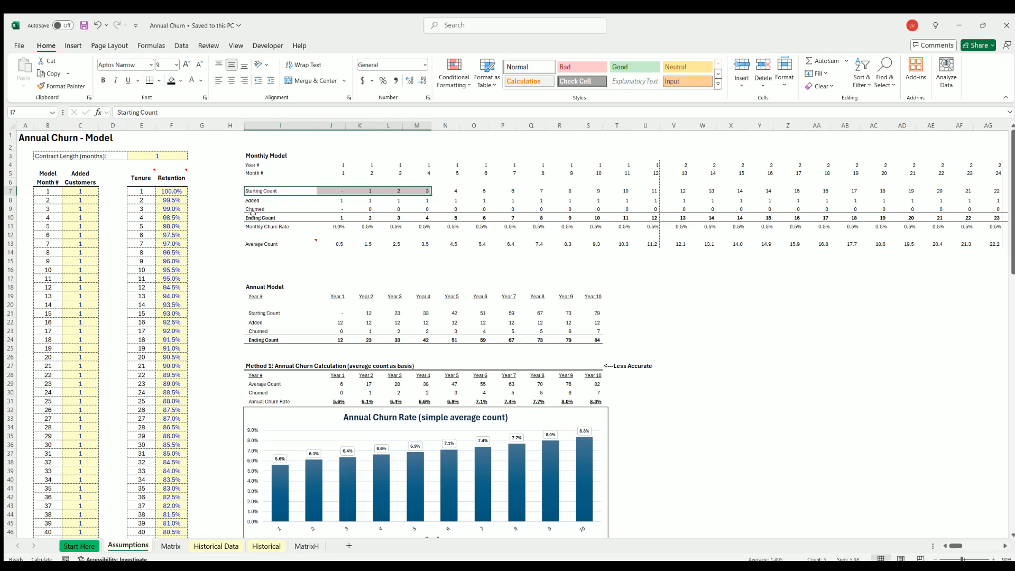
drag(253, 215, 669, 216)
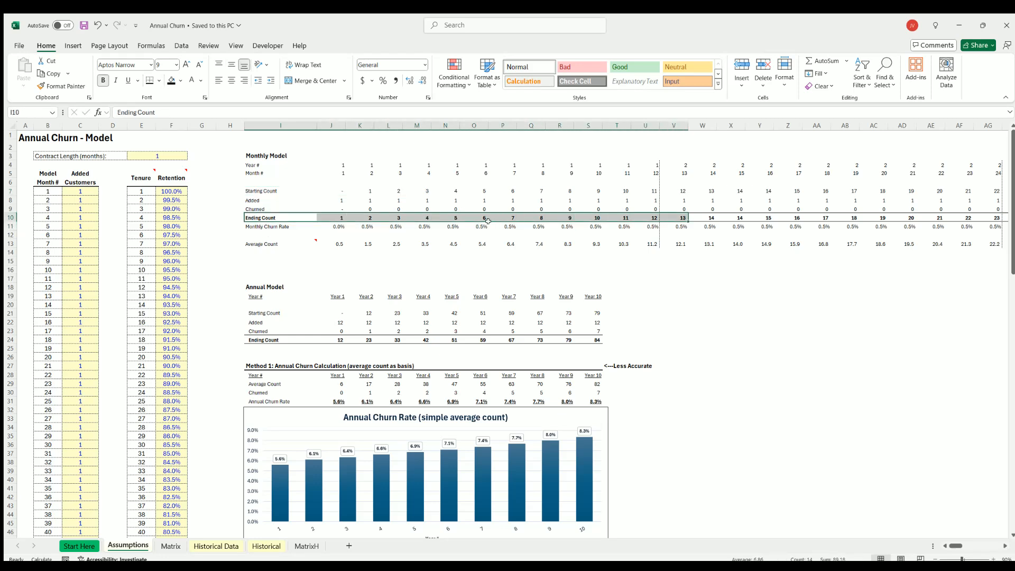
drag(484, 226, 638, 226)
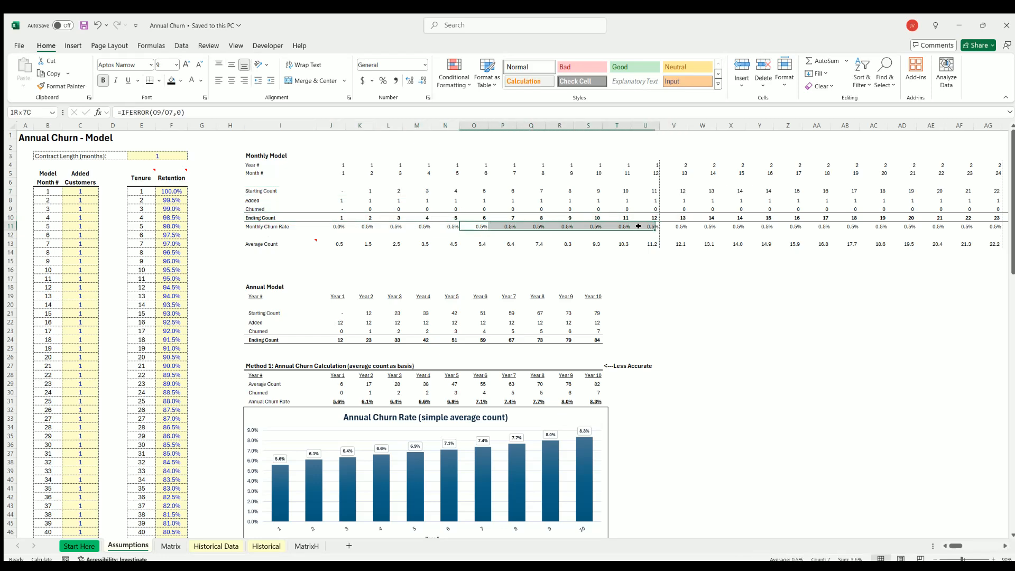
click(776, 353)
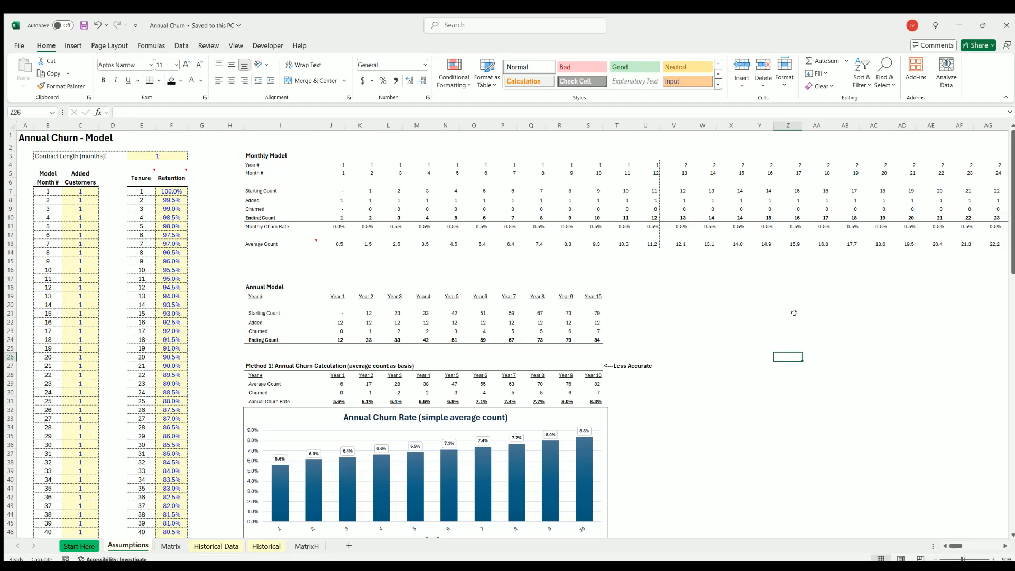
drag(645, 226, 331, 225)
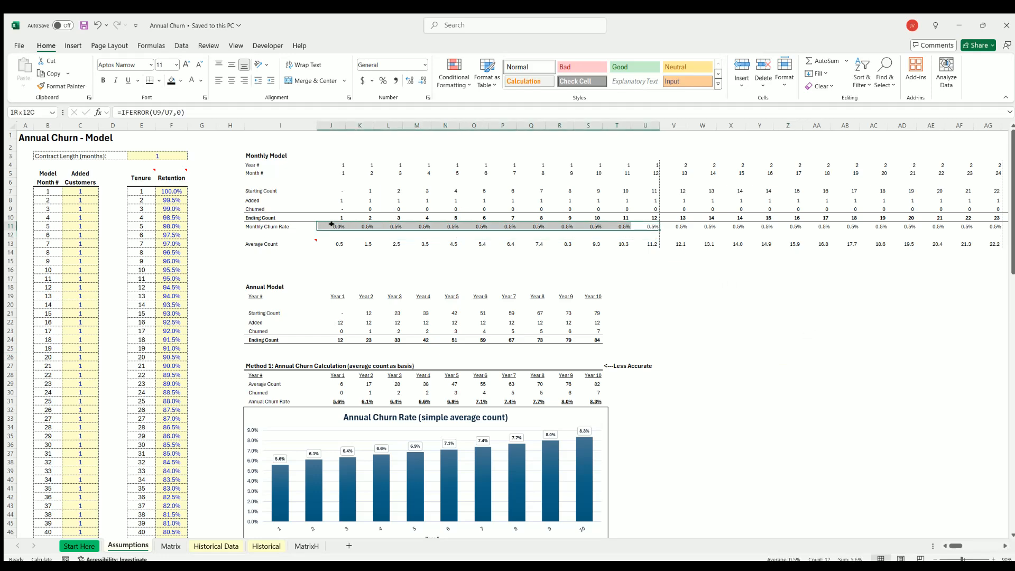
click(680, 223)
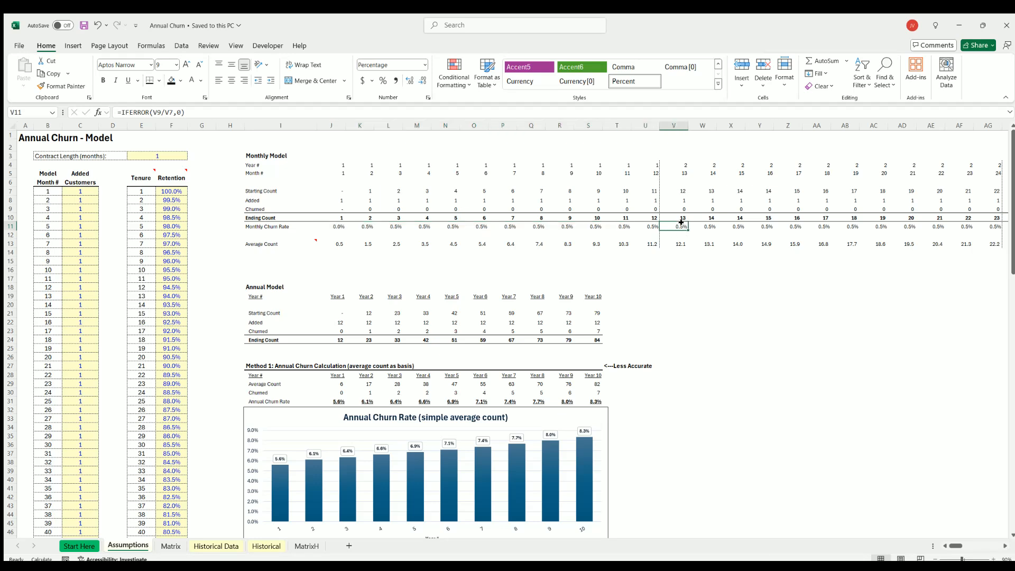
click(775, 327)
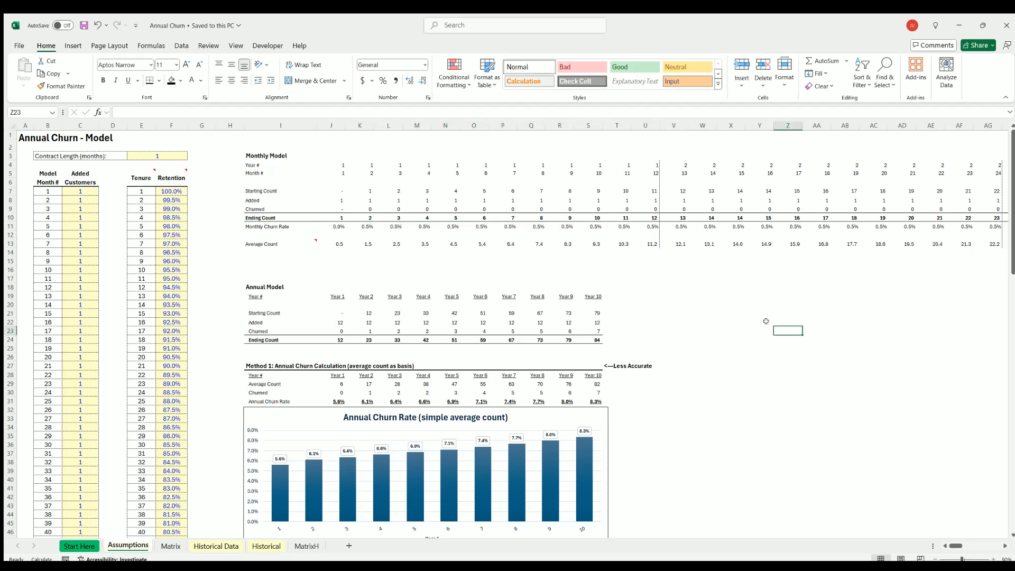
click(748, 302)
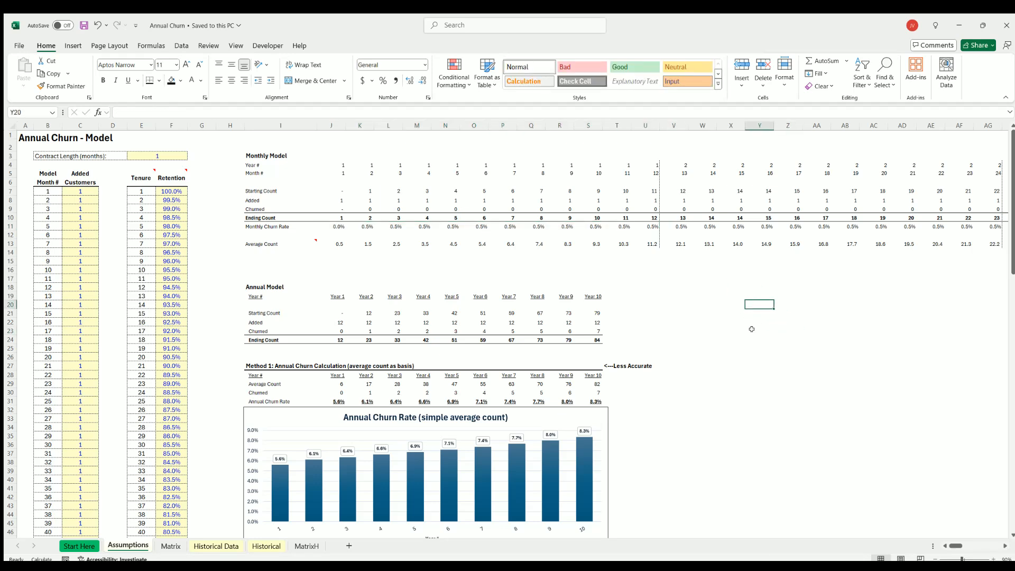
click(753, 311)
click(753, 304)
click(83, 26)
mouse_move(759, 302)
mouse_down()
mouse_move(717, 301)
mouse_move(748, 301)
mouse_up()
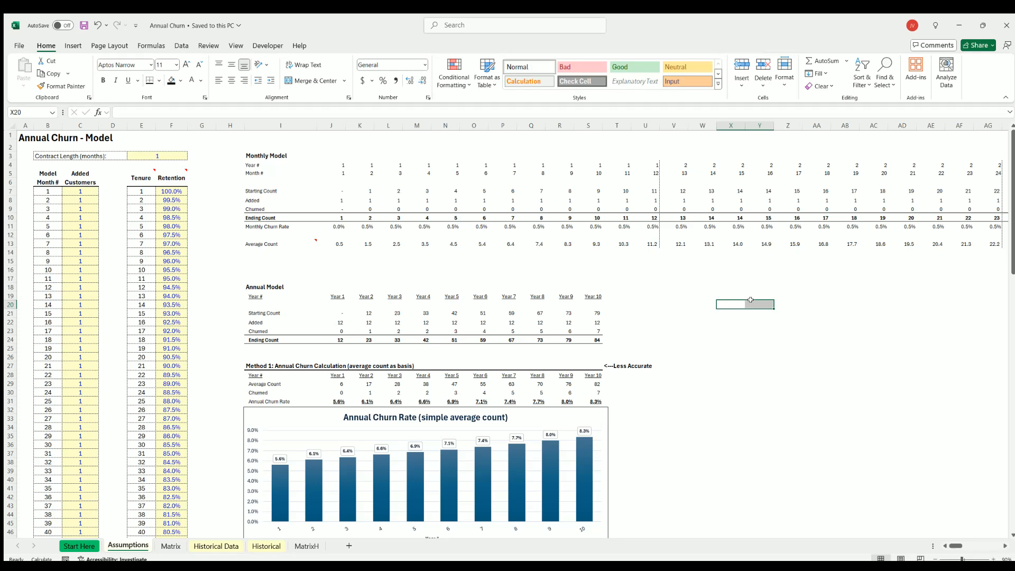
click(749, 304)
click(750, 311)
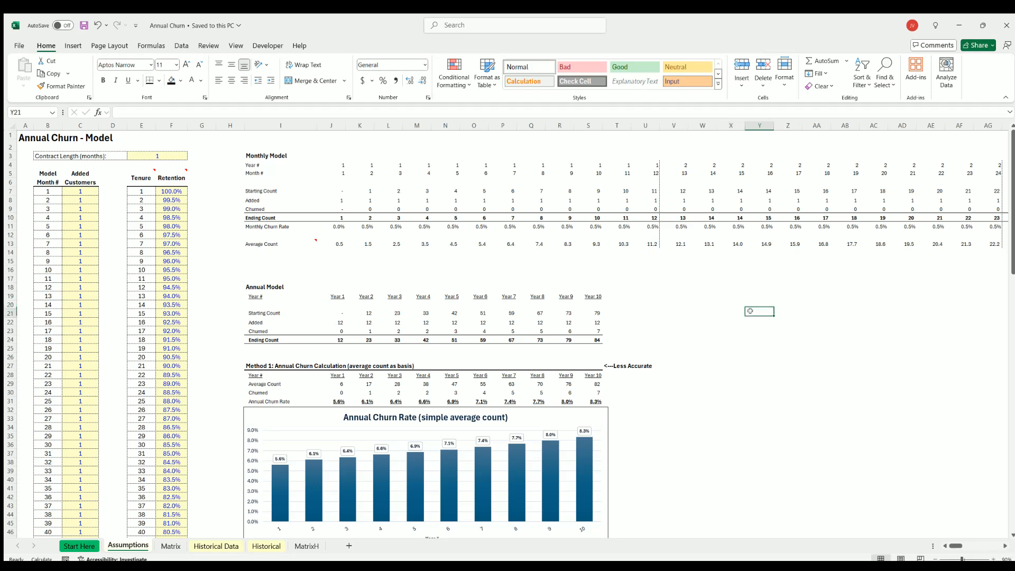
mouse_move(751, 310)
mouse_down()
mouse_move(771, 309)
mouse_move(729, 312)
mouse_move(784, 315)
mouse_up()
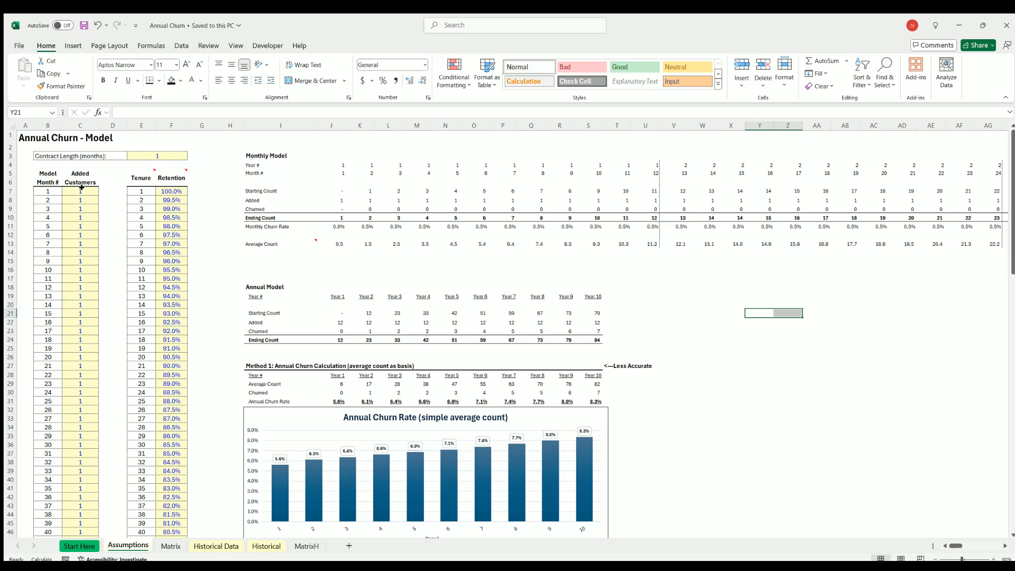
Review the Added Customers, Retention and Contract Length inputs on the Assumptions sheet.
drag(82, 188, 80, 427)
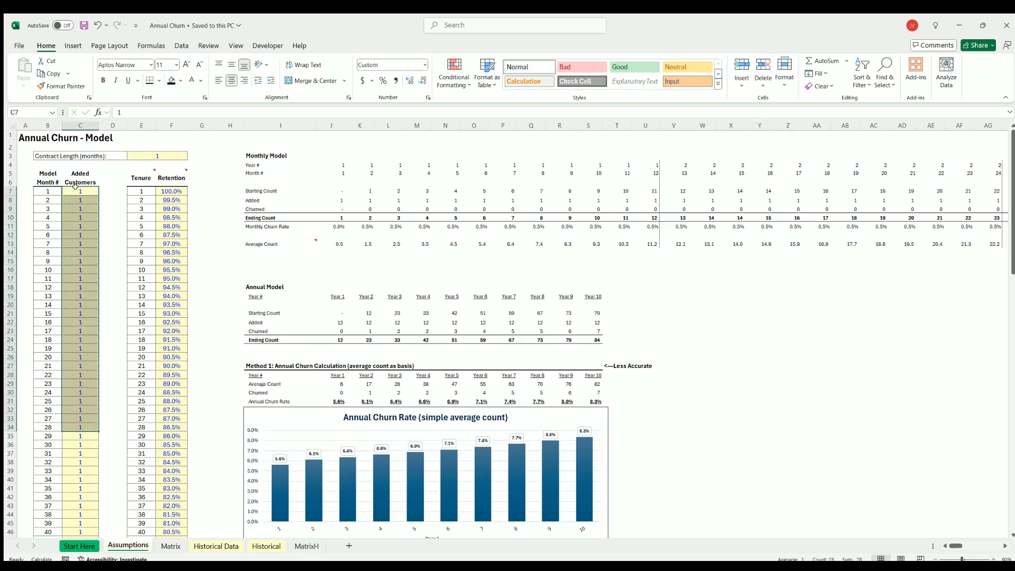
click(75, 187)
drag(170, 189, 168, 377)
click(152, 150)
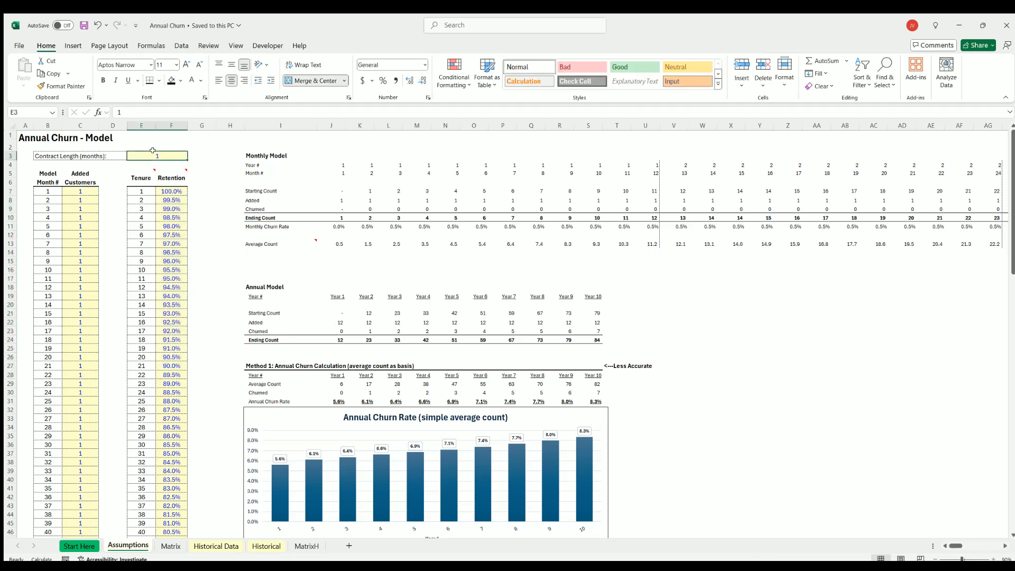
click(170, 188)
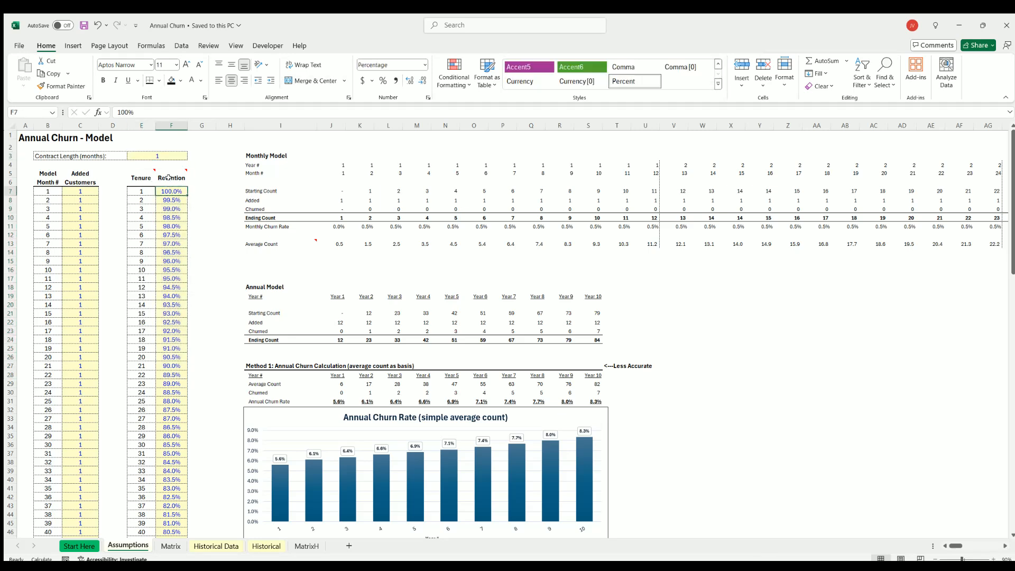
Set the contract length to 12 months to test the model, and restore it to 1.
click(156, 154)
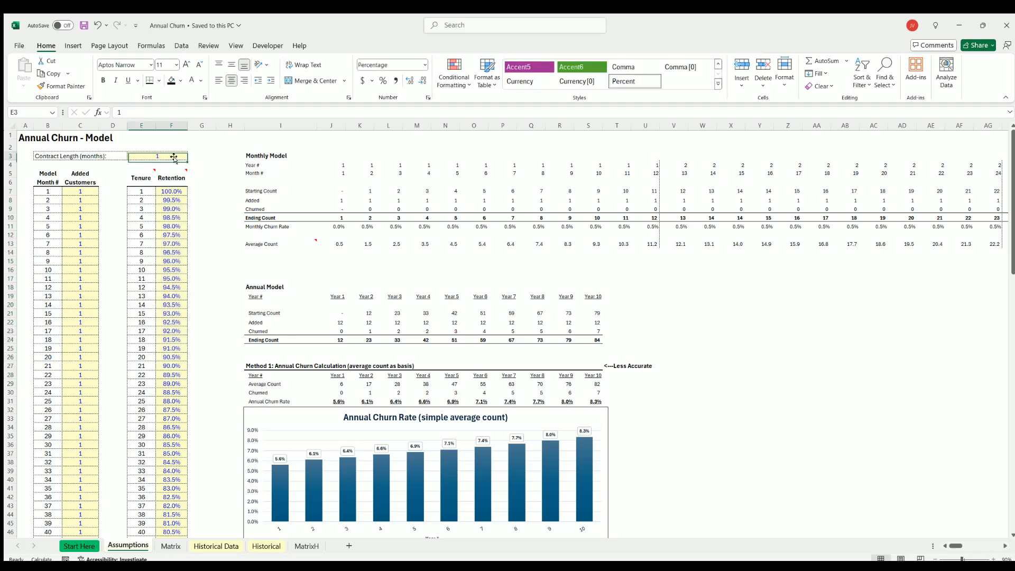
text(12)
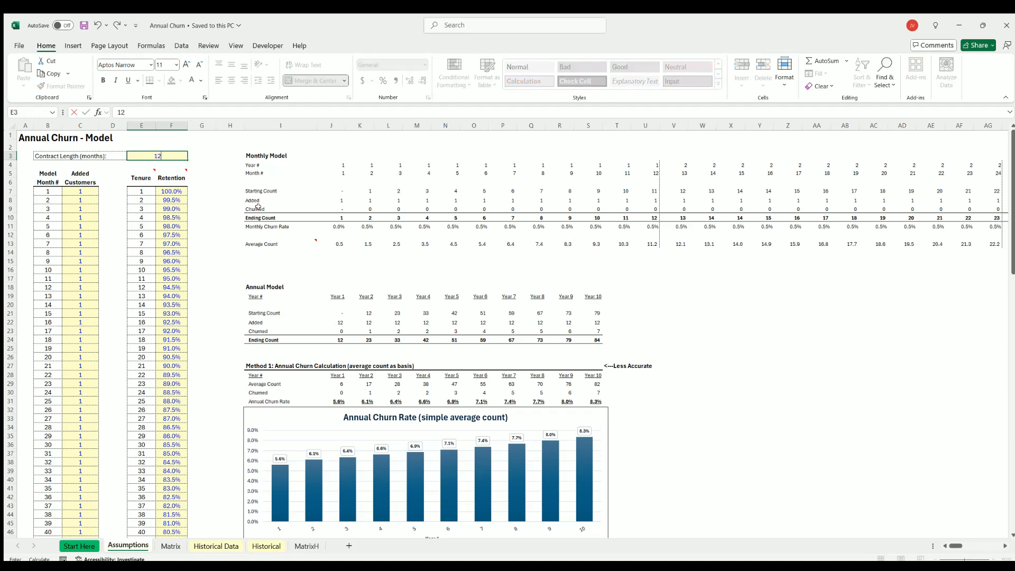
key(Return)
key(Up)
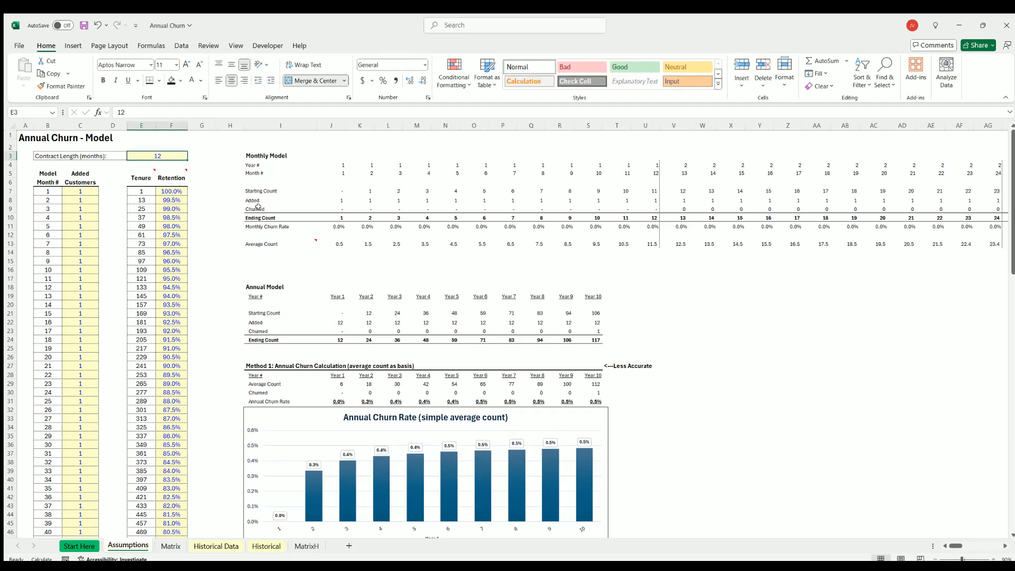
text(1)
key(Return)
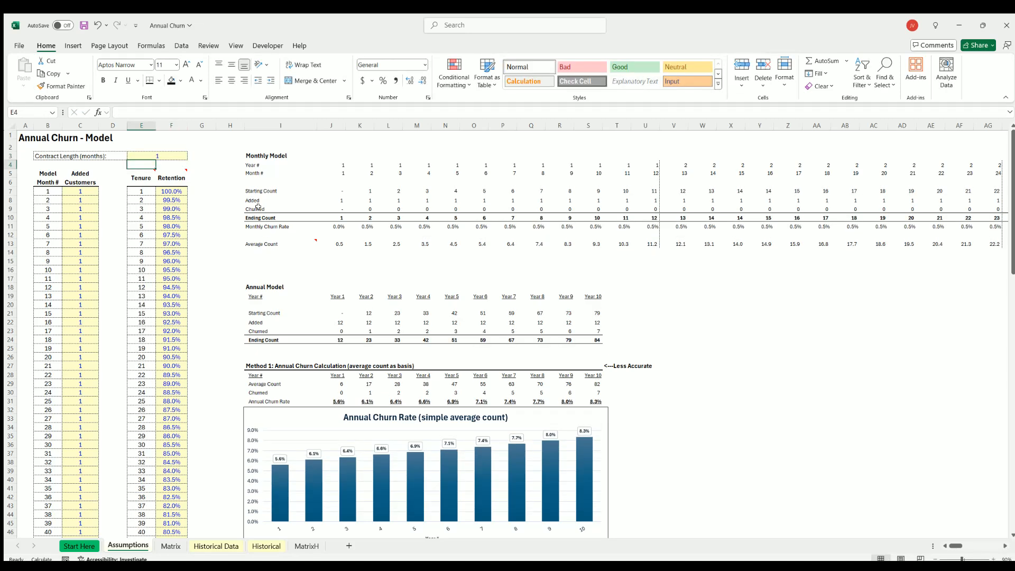
Compare the Retention percentages for the early tenure months with the Method 1 and Method 2 annual churn calculations and charts.
drag(171, 191, 172, 313)
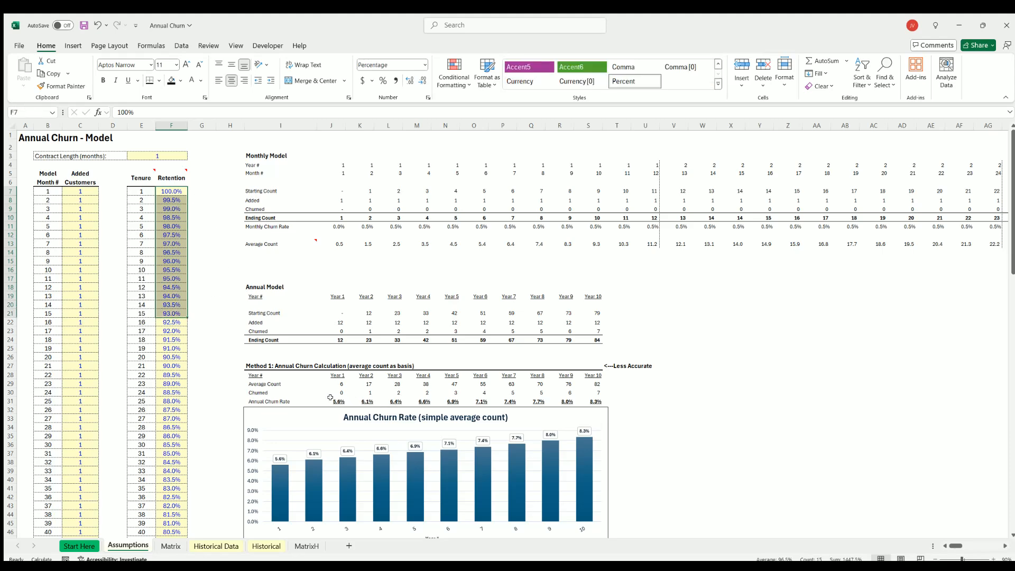
scroll(338, 373, down, 17)
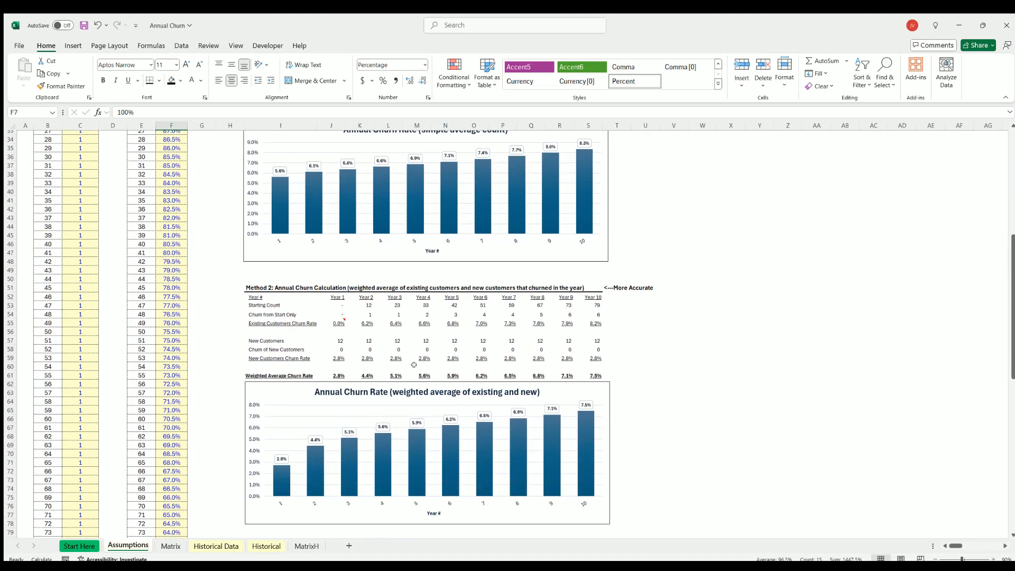
scroll(412, 363, up, 17)
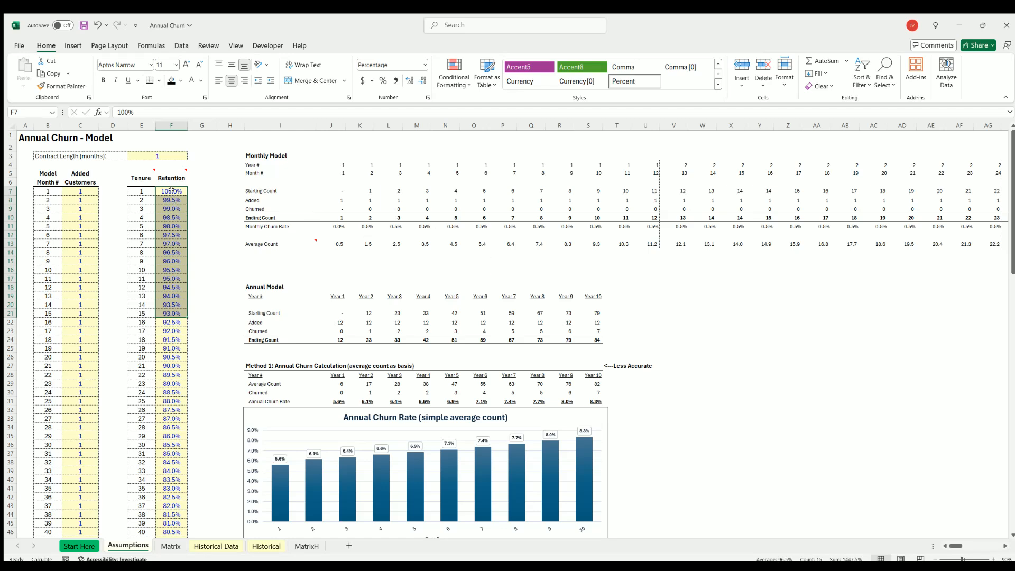
drag(171, 190, 172, 314)
drag(170, 189, 169, 358)
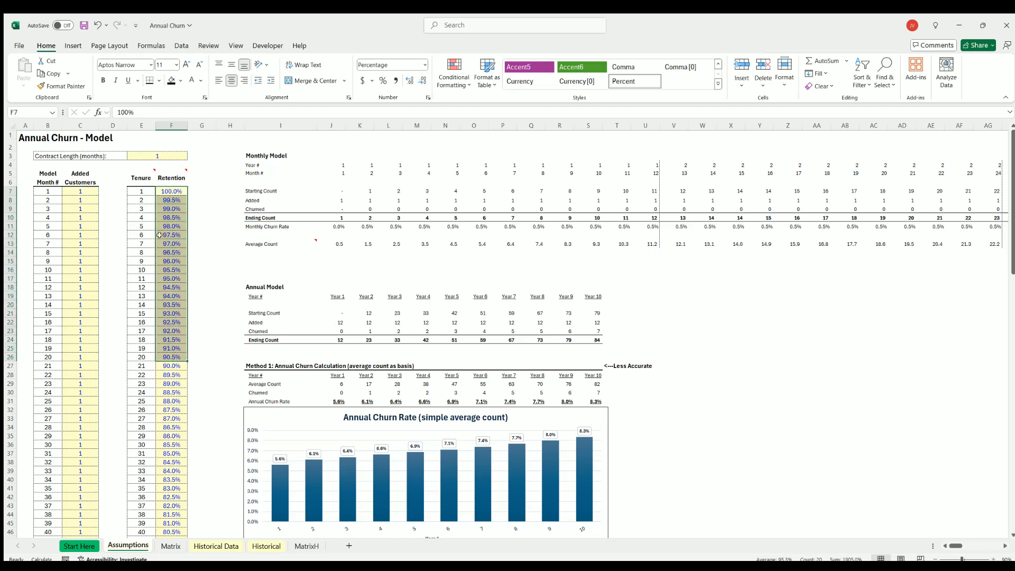
click(168, 190)
click(171, 244)
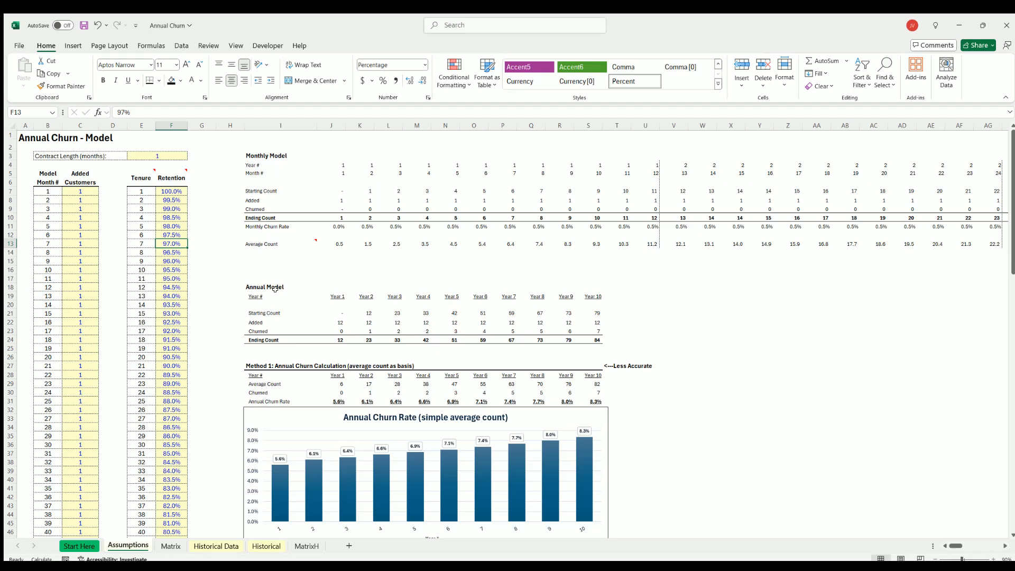
drag(171, 189, 171, 366)
drag(164, 189, 164, 304)
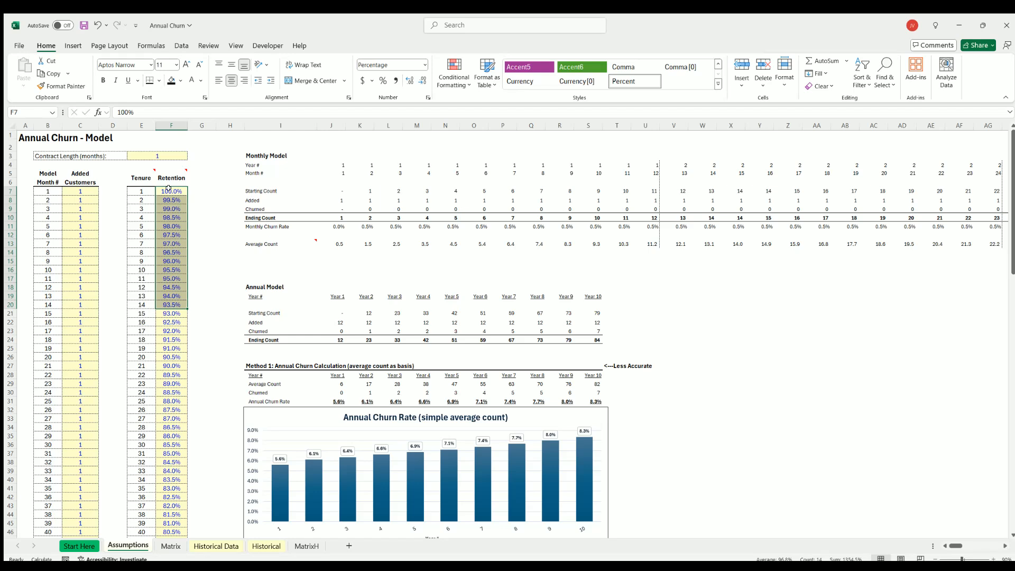
Examine how retention declines month by month over the first 10 tenure months.
click(164, 189)
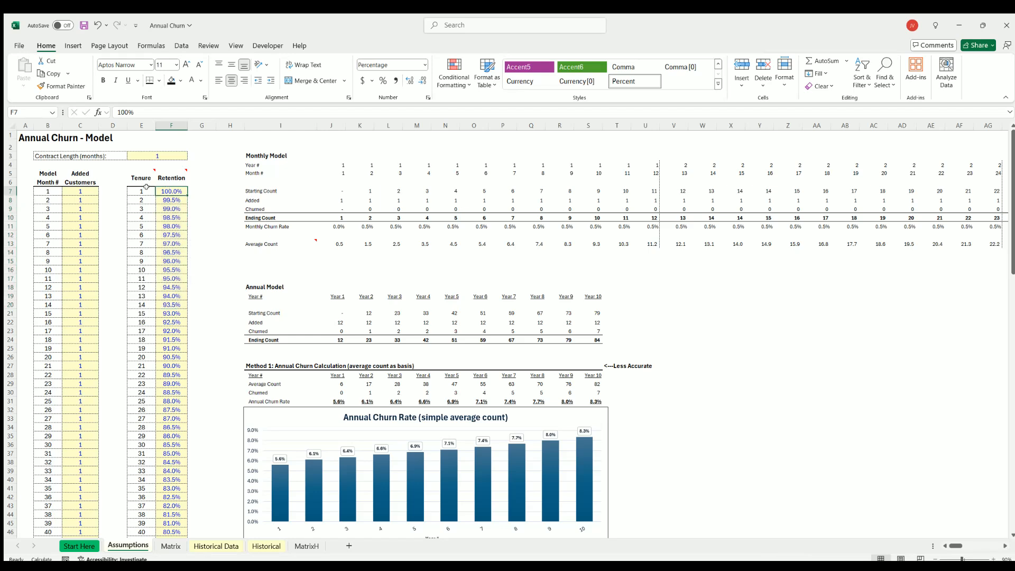
key(Down)
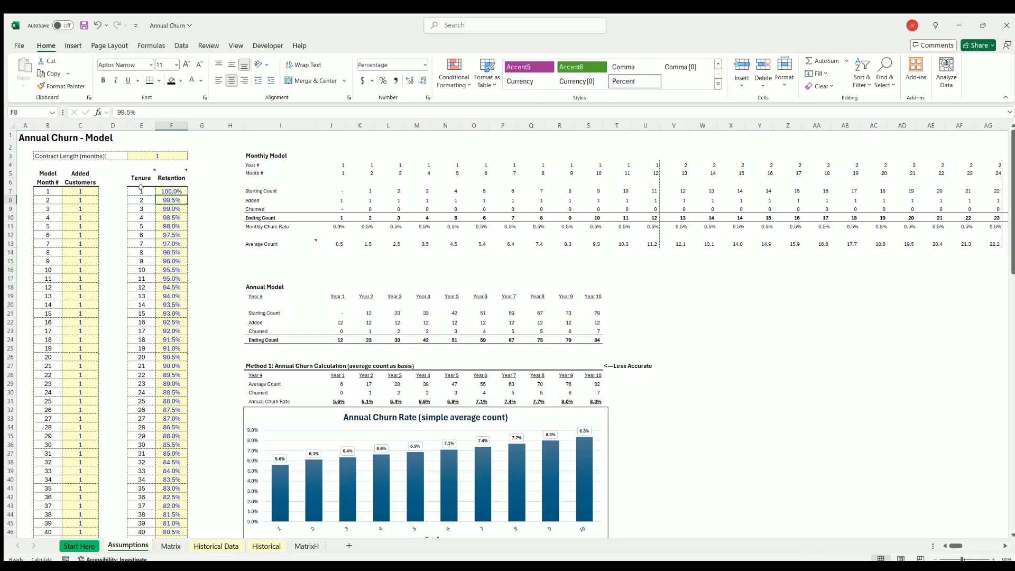
key(Down)
drag(138, 188, 184, 271)
click(169, 201)
click(170, 209)
click(172, 235)
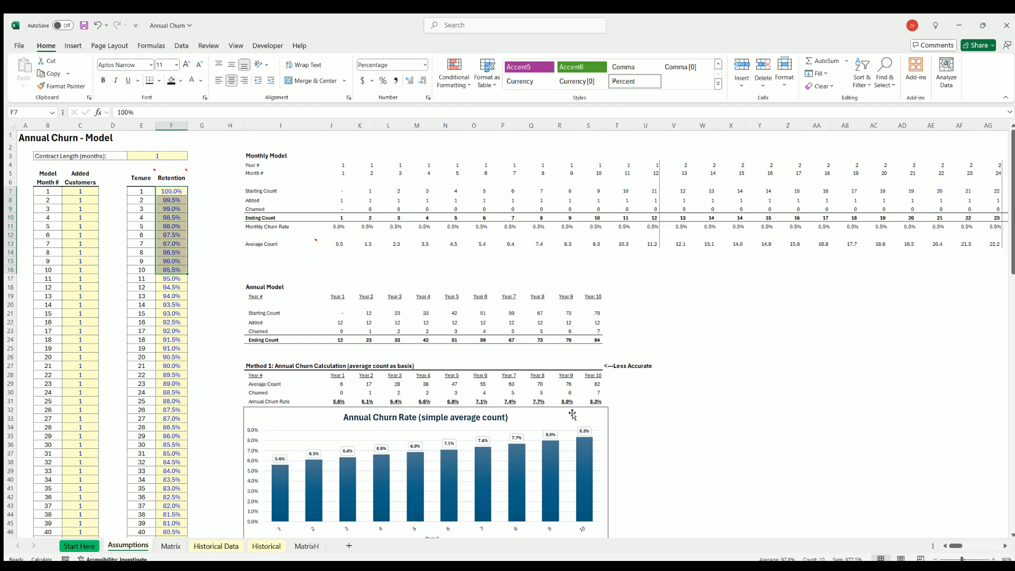
click(761, 408)
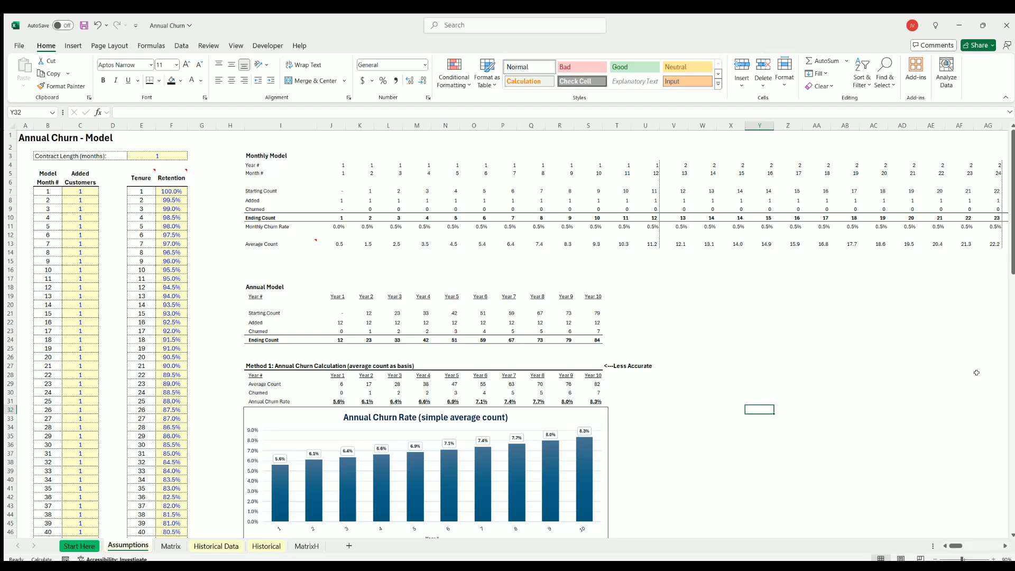
click(787, 303)
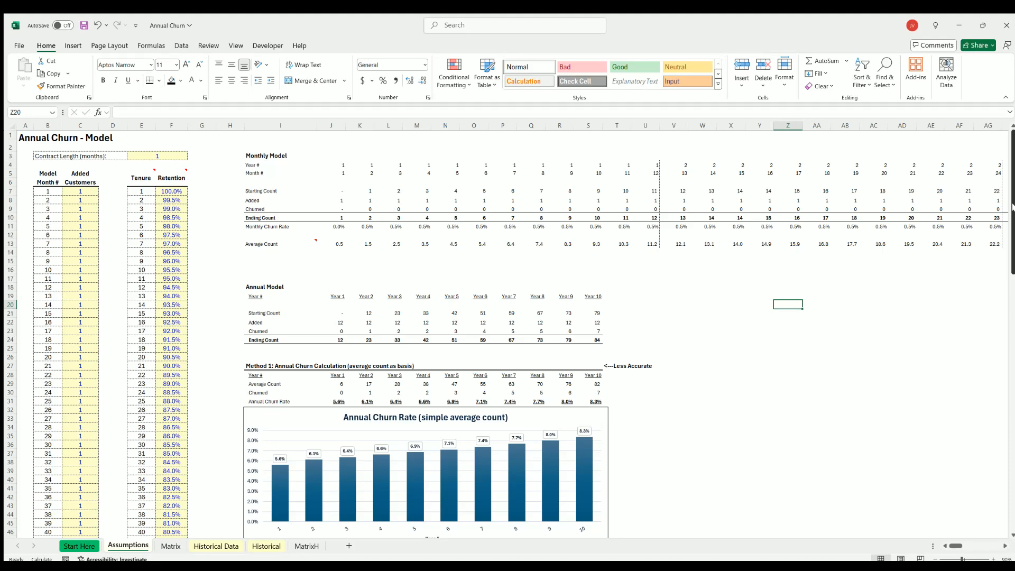
Examine the Annual Model's added, churned and ending count rows, checking the Year 3 starting count, added and churned formulas.
scroll(1012, 207, down, 5)
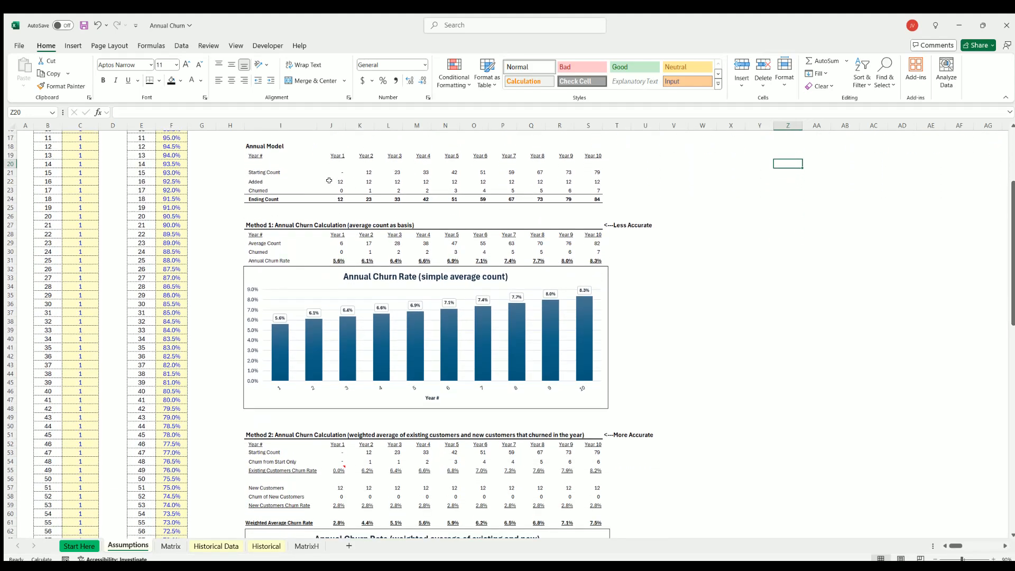
drag(332, 180, 568, 190)
drag(504, 185, 596, 200)
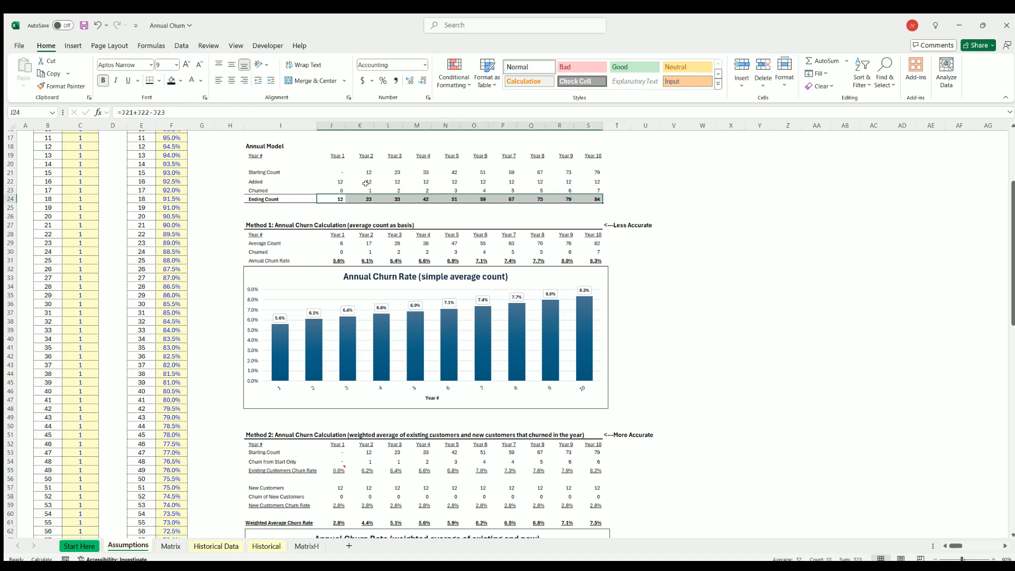
click(393, 186)
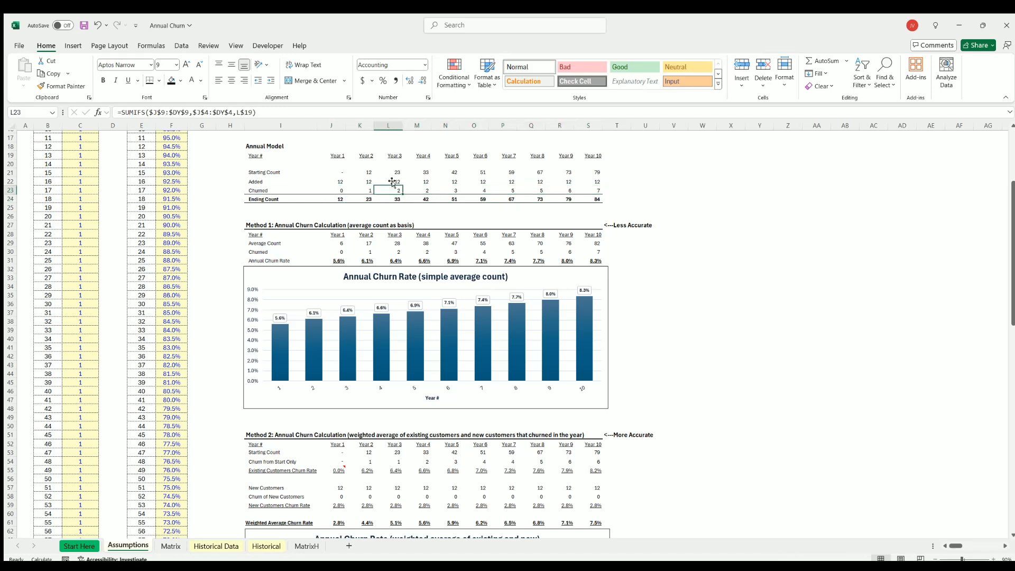
click(394, 171)
click(393, 188)
click(391, 169)
click(392, 189)
click(390, 182)
click(390, 189)
click(389, 177)
click(390, 171)
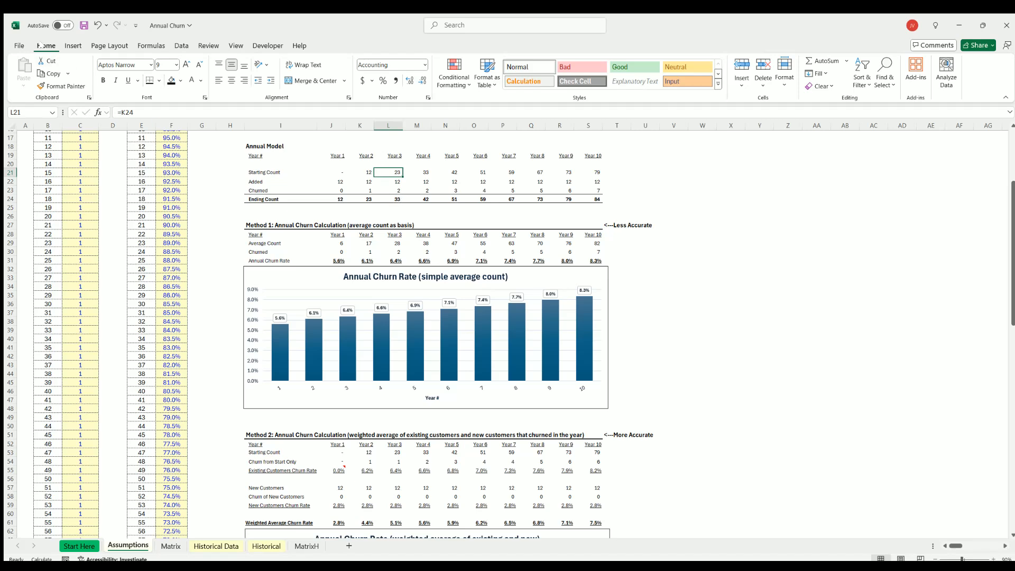
Save the workbook.
key(ctrl+s)
click(760, 267)
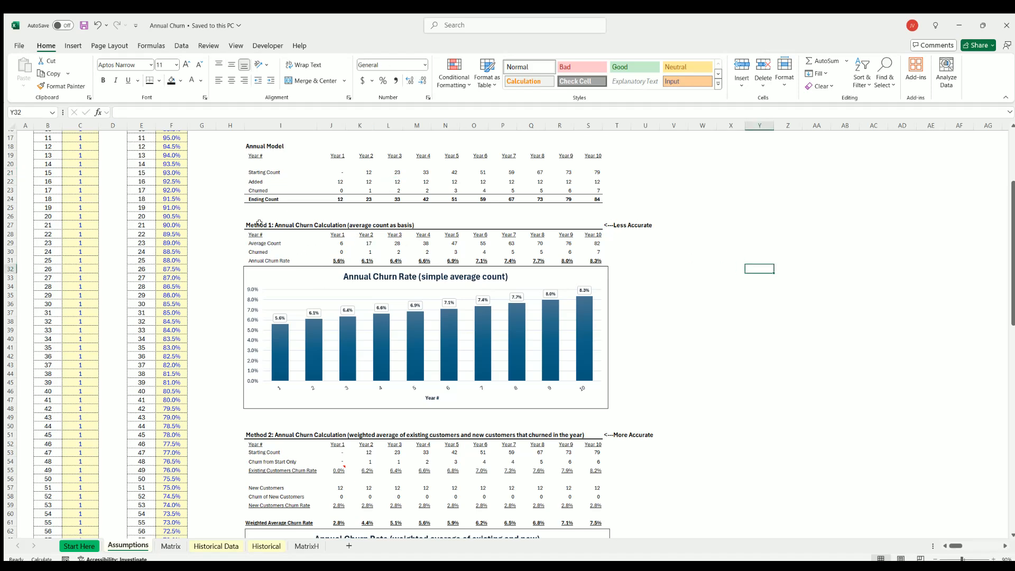
Examine Method 1's Average Count row and the Monthly Model's average counts for months 1 to 12 that feed it.
drag(256, 243, 596, 243)
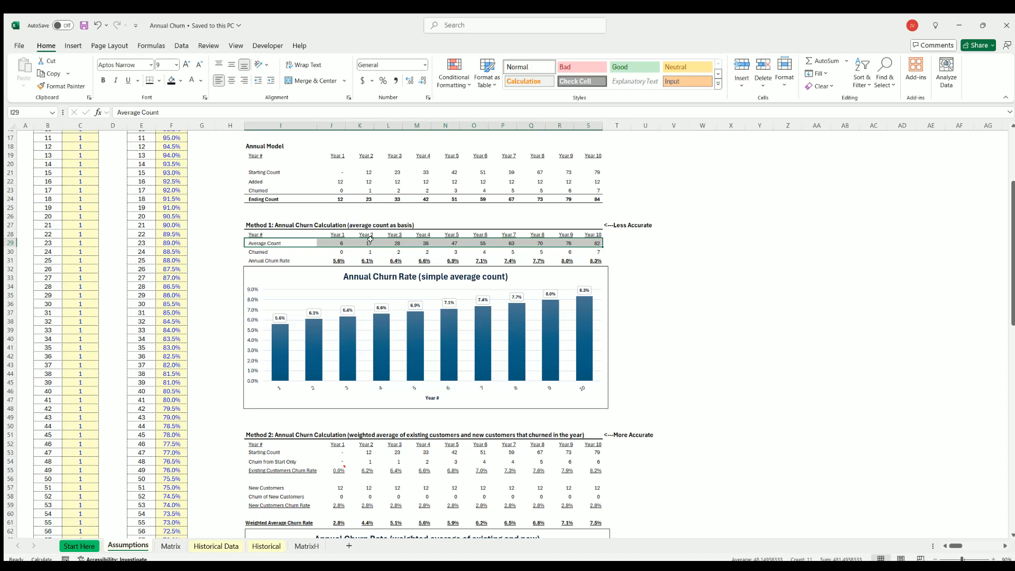
scroll(371, 239, up, 5)
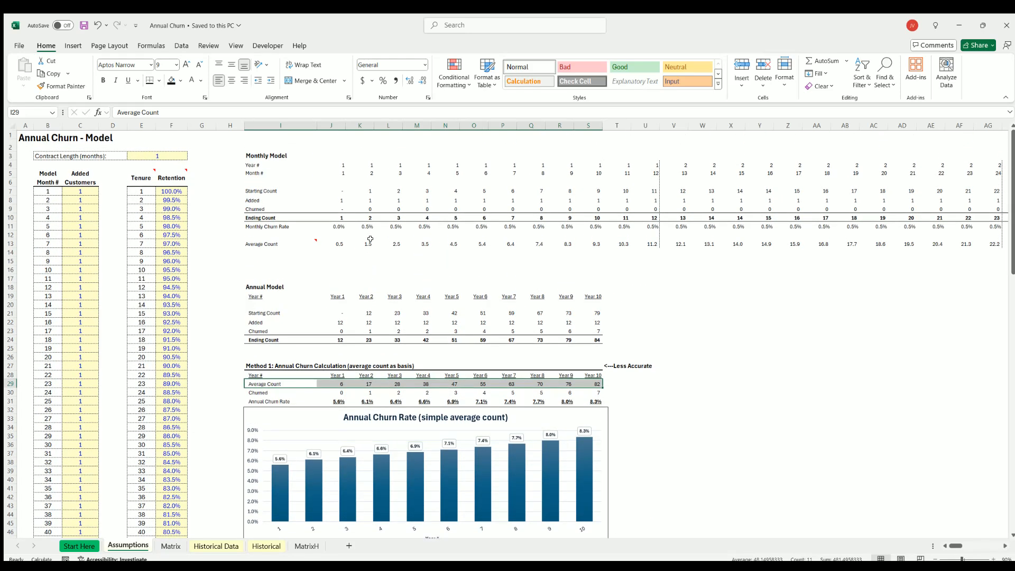
click(338, 241)
click(362, 241)
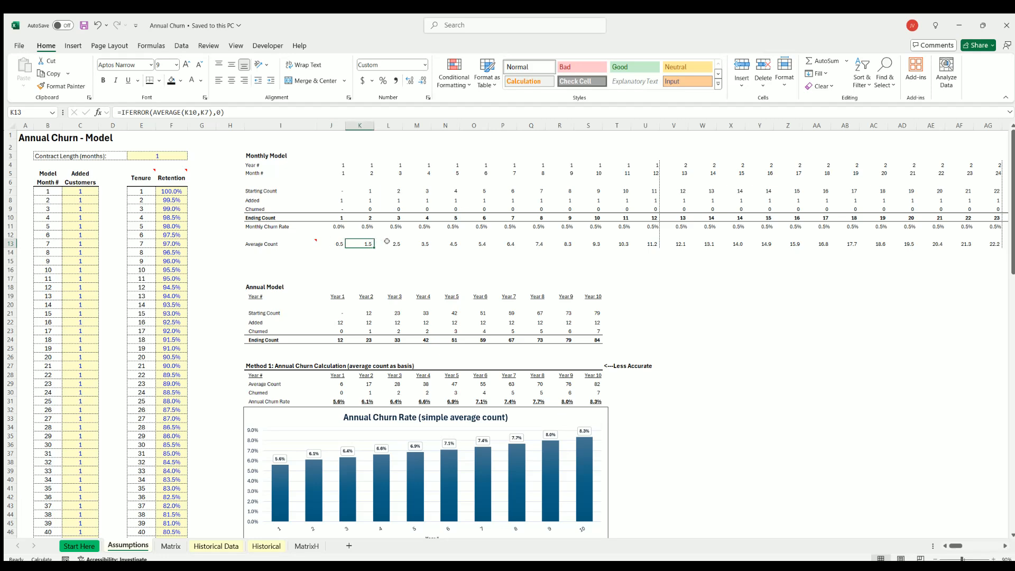
click(388, 241)
click(417, 241)
click(453, 241)
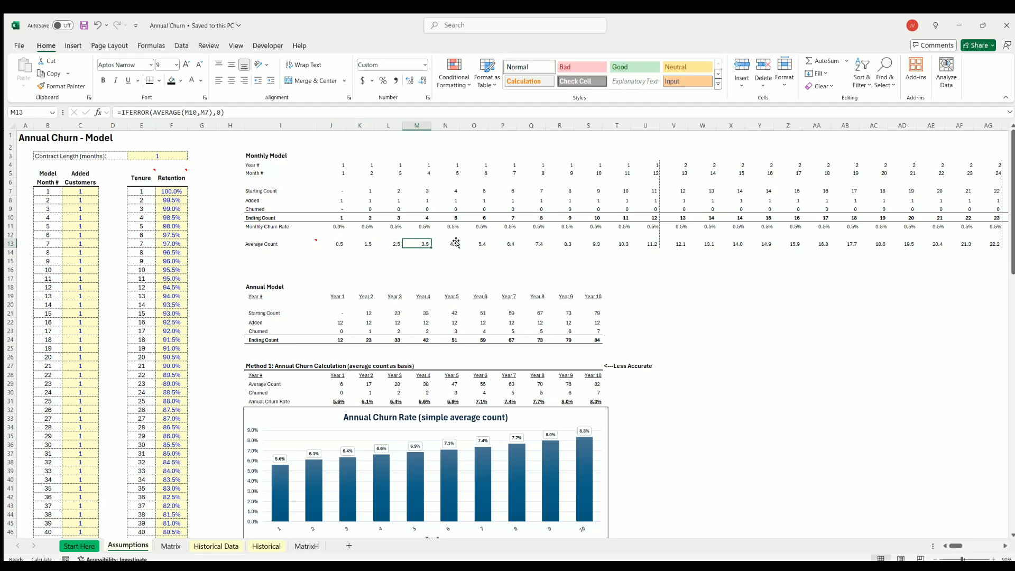
click(482, 242)
click(512, 241)
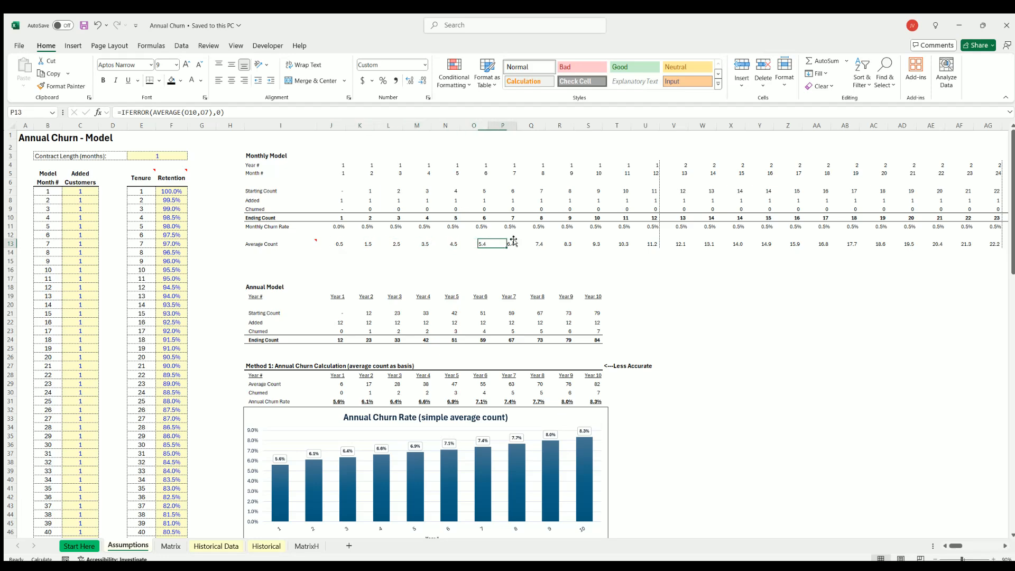
click(647, 242)
drag(646, 241, 333, 242)
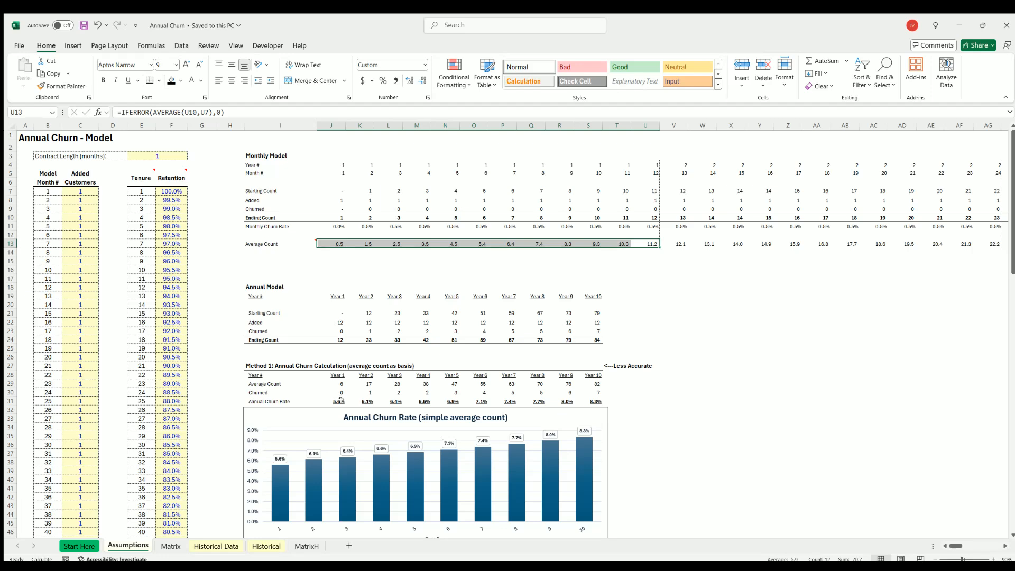
Check the Year 1 churned, average count and annual churn rate formulas in Method 1 against the monthly average and starting counts.
click(335, 391)
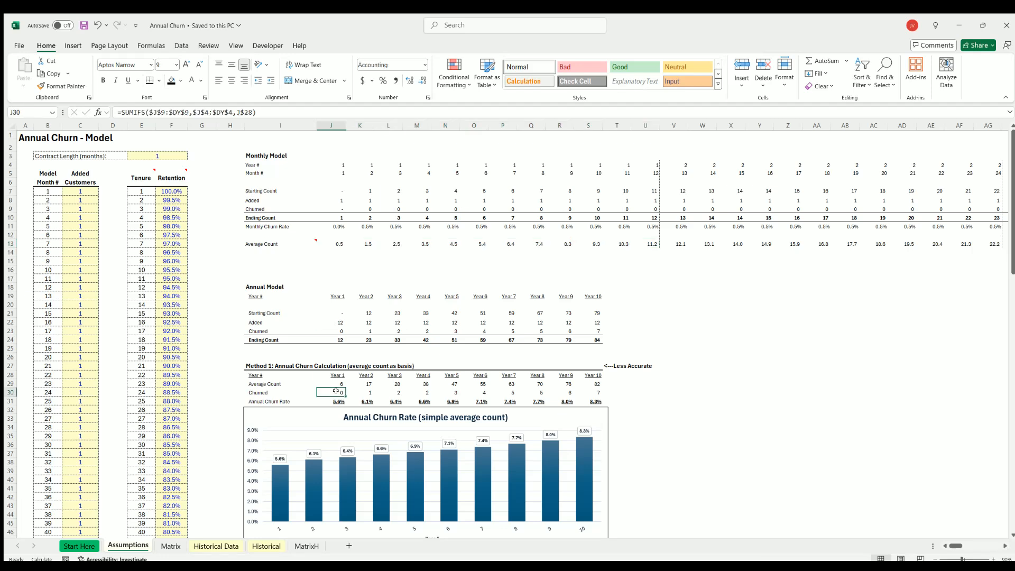
drag(174, 191, 174, 252)
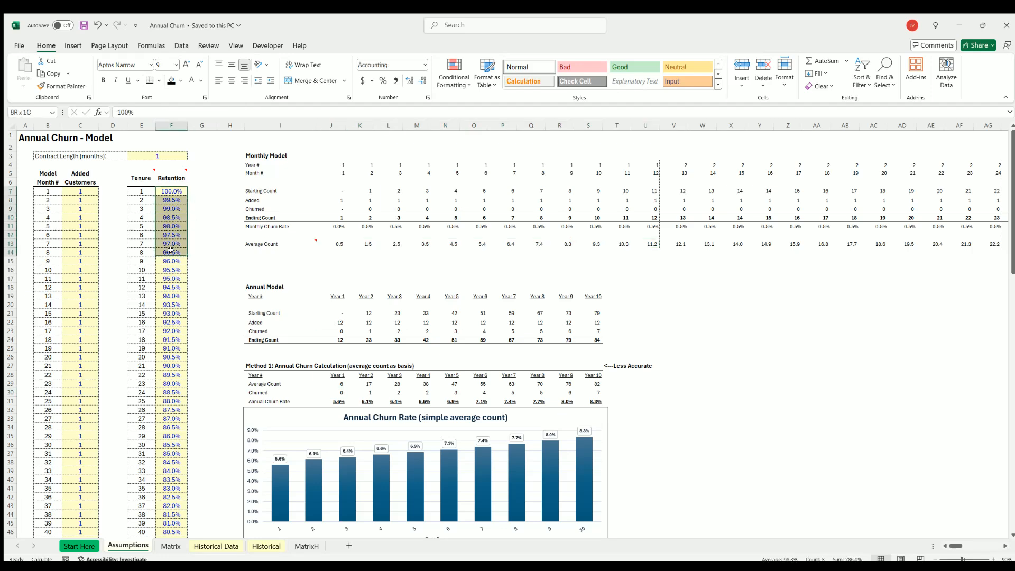
click(336, 401)
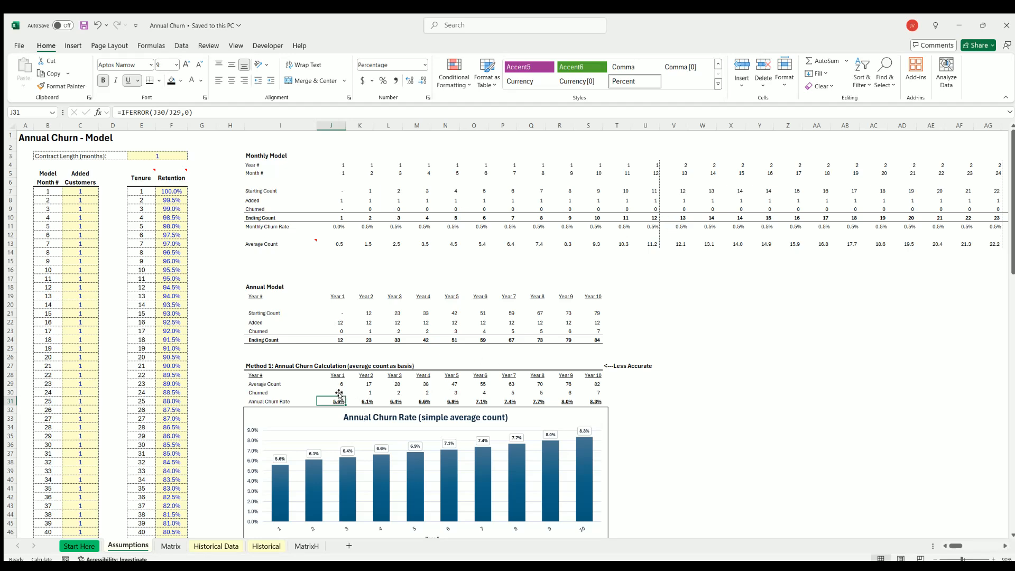
click(333, 391)
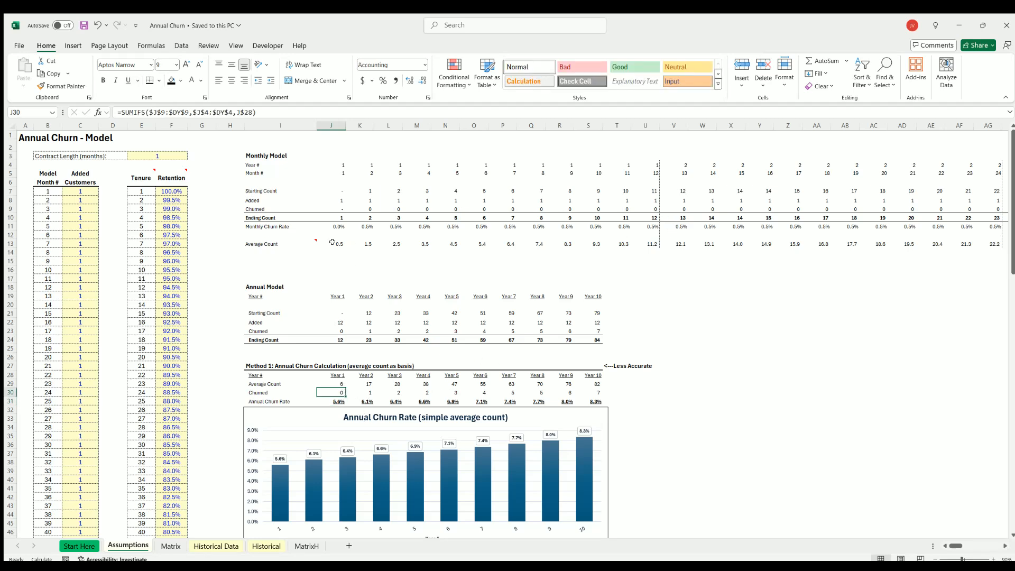
drag(332, 241, 644, 241)
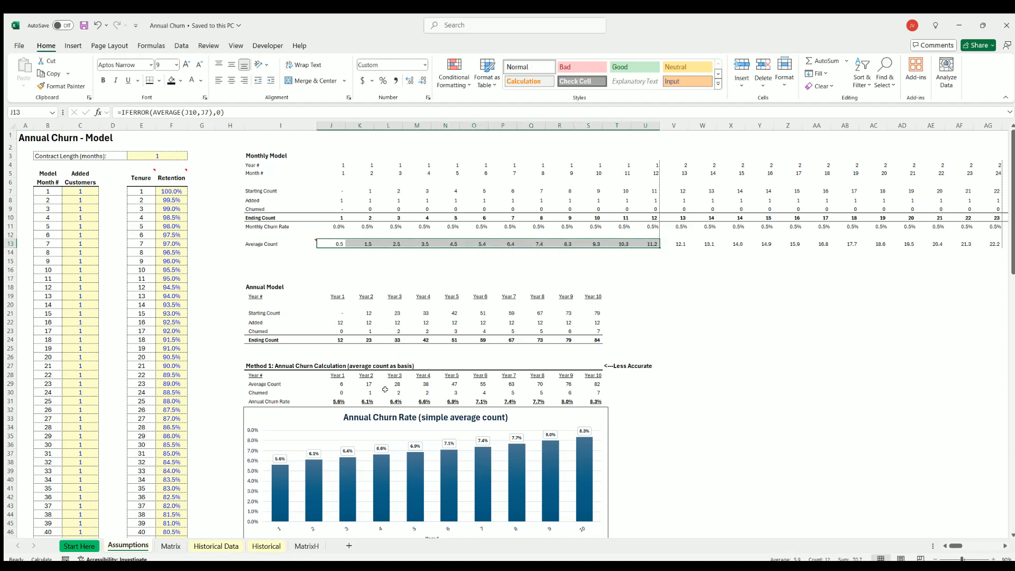
click(333, 382)
scroll(333, 383, down, 4)
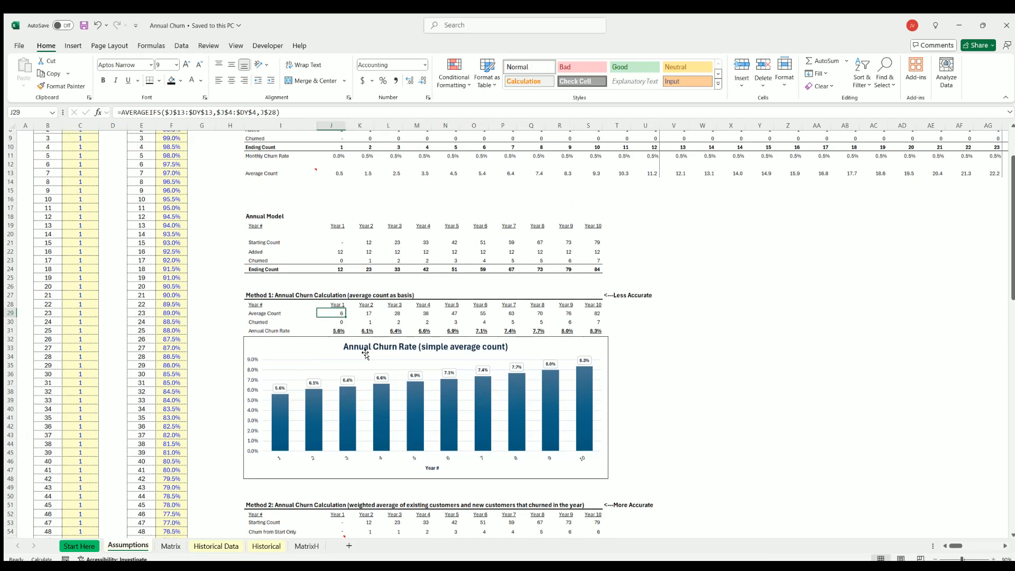
scroll(332, 281, up, 4)
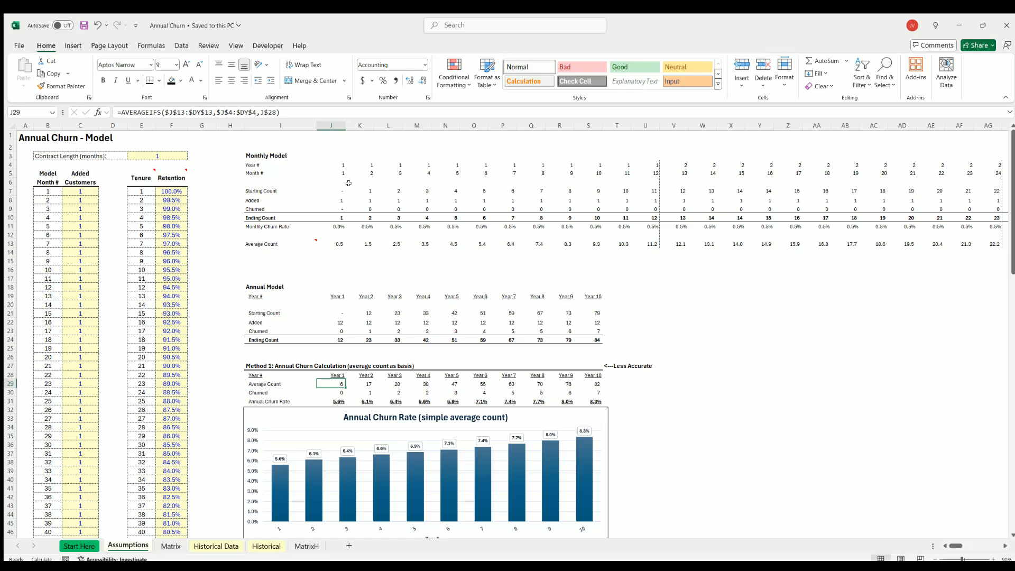
click(391, 191)
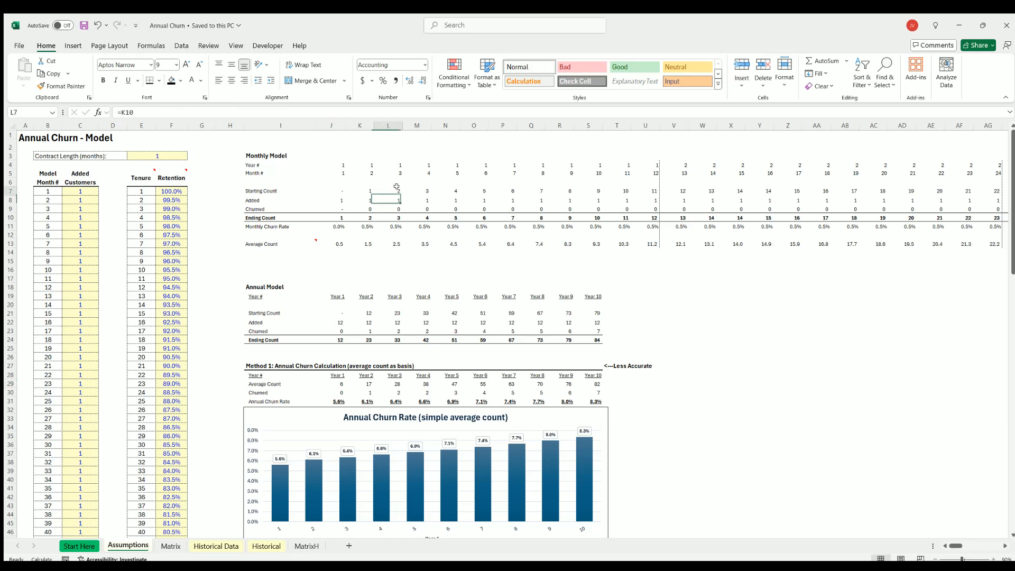
click(652, 187)
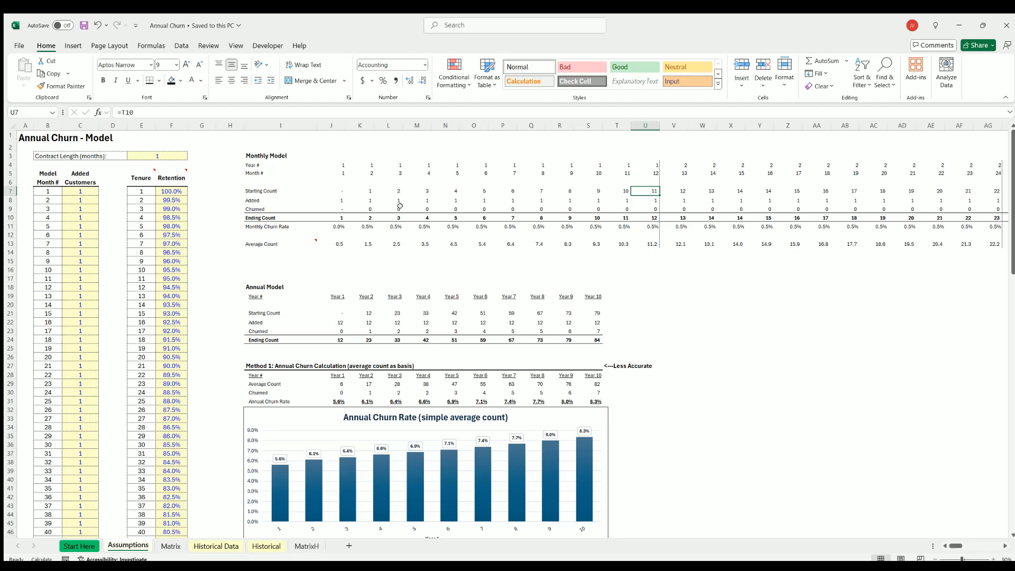
click(333, 382)
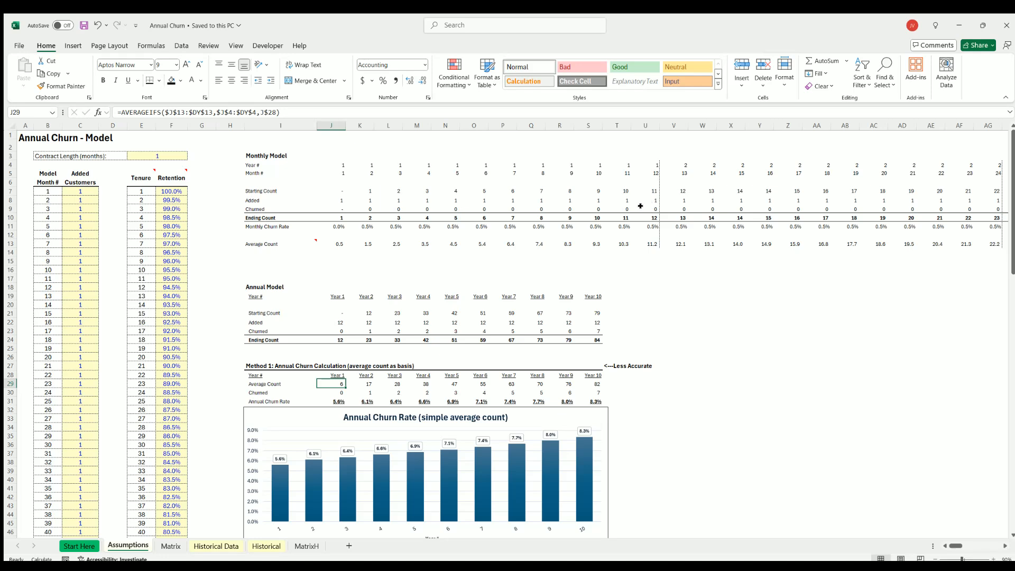
Show the Monthly Model's Churned values for months 1 to 12 with two decimals, and restore the whole-number display.
drag(640, 206, 330, 208)
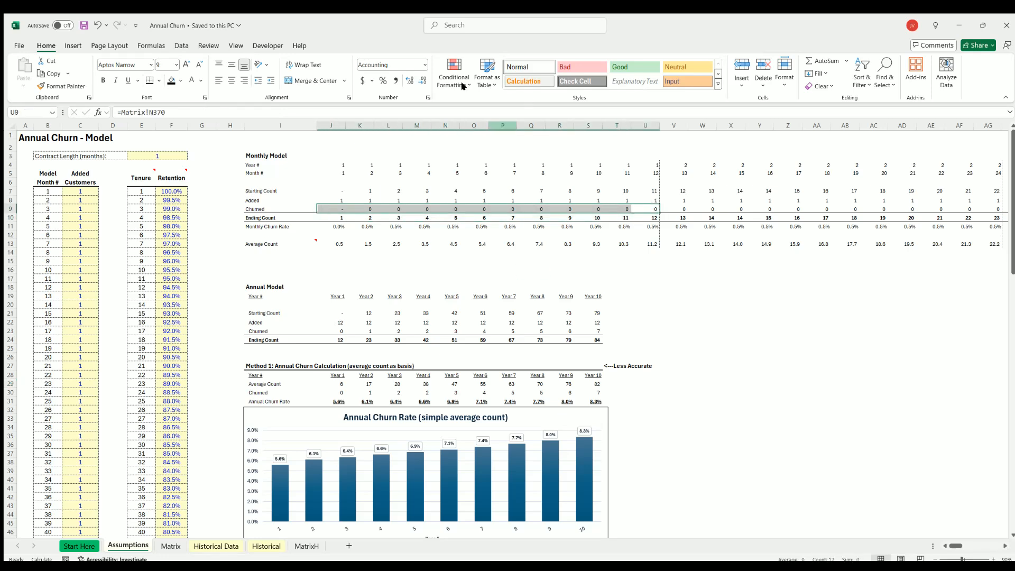
click(409, 80)
click(410, 81)
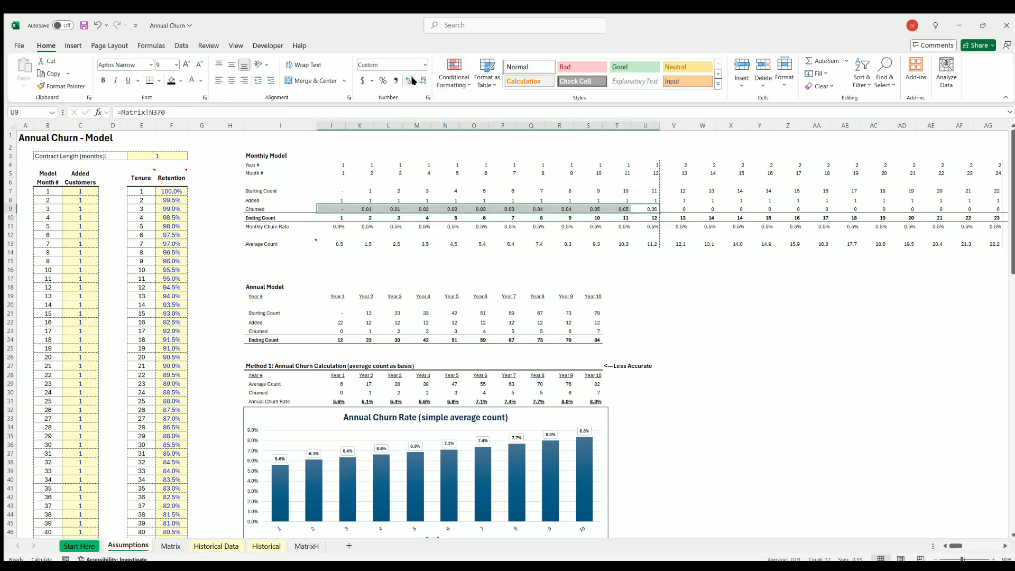
click(422, 80)
click(422, 80)
click(780, 381)
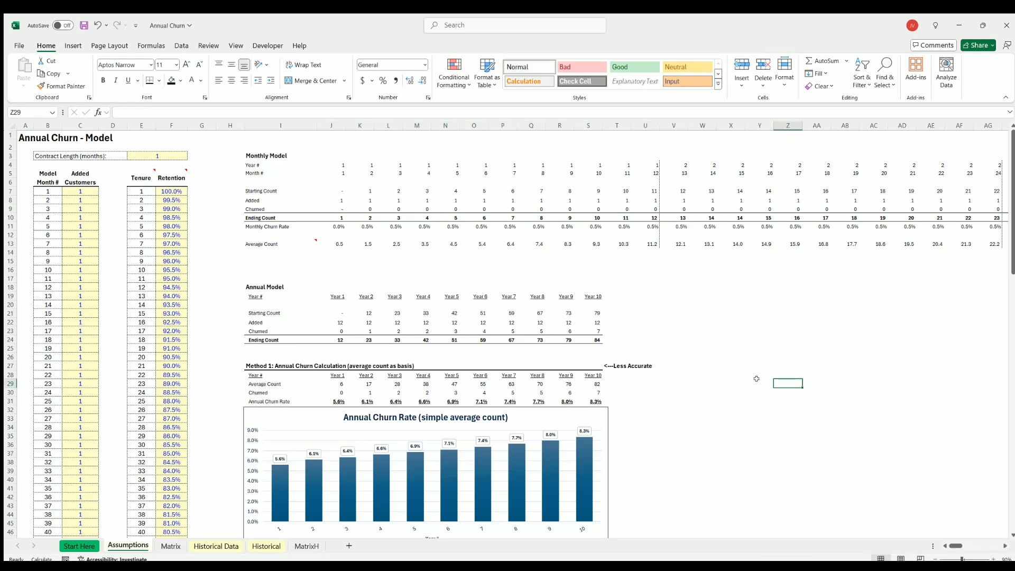
Review Method 1's Annual Churn Rate row across Years 1 to 10.
click(330, 400)
drag(260, 397, 594, 400)
click(731, 400)
Look through the Matrix sheet's monthly cohort grids down to its Churn section, and return to the Assumptions sheet.
scroll(448, 307, down, 14)
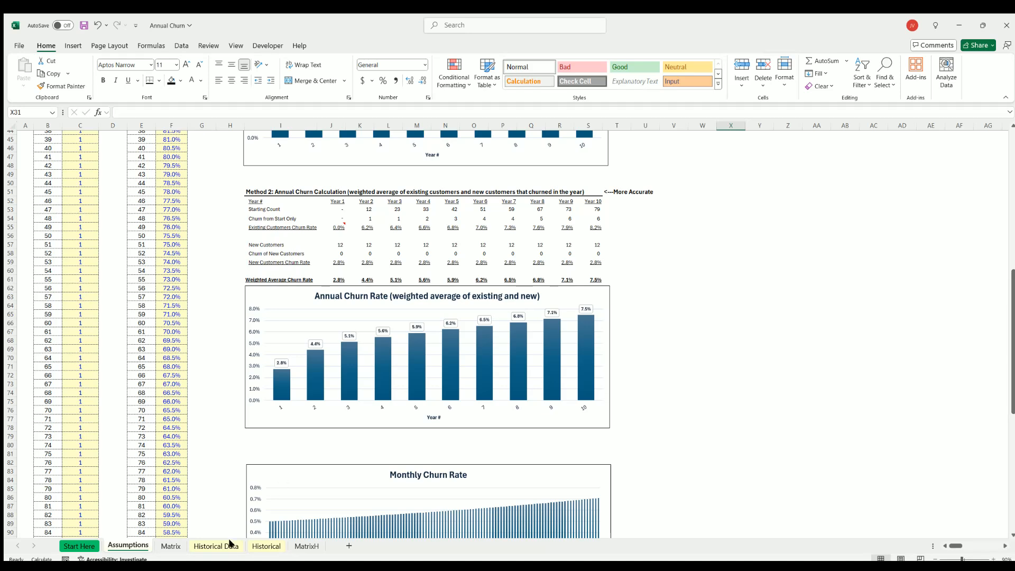
click(168, 546)
scroll(130, 352, down, 20)
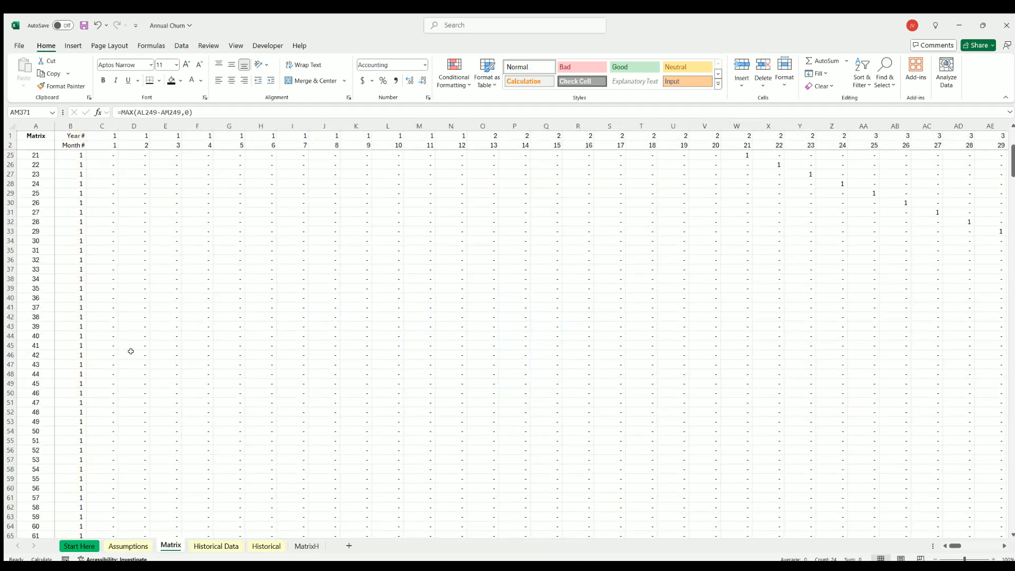
scroll(132, 351, down, 20)
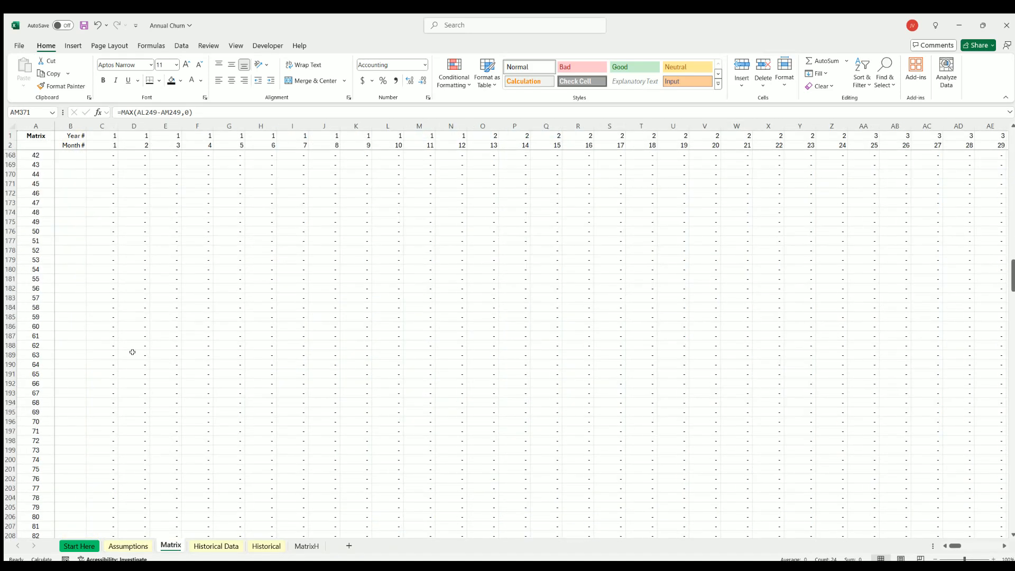
scroll(272, 361, down, 20)
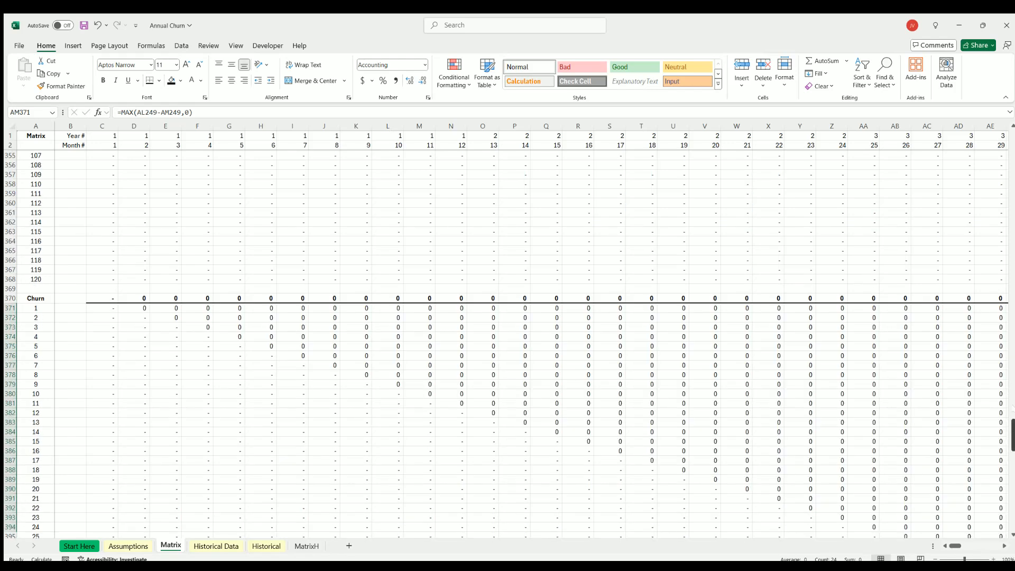
drag(1012, 431, 1012, 139)
click(127, 546)
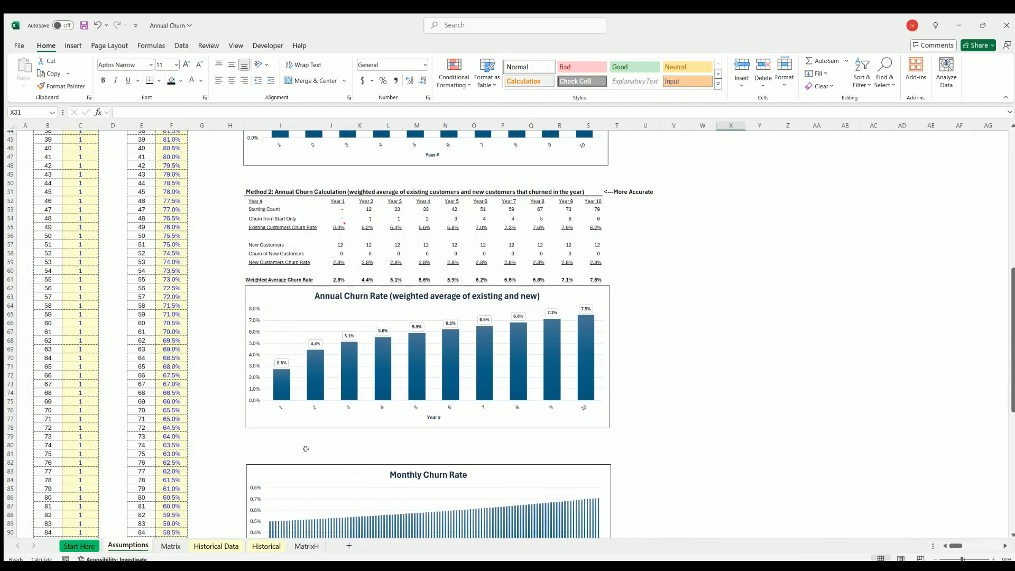
Examine Method 2's Starting Count row, checking the Year 1 and Year 2 cells against the Annual Model.
drag(257, 209, 580, 203)
click(343, 209)
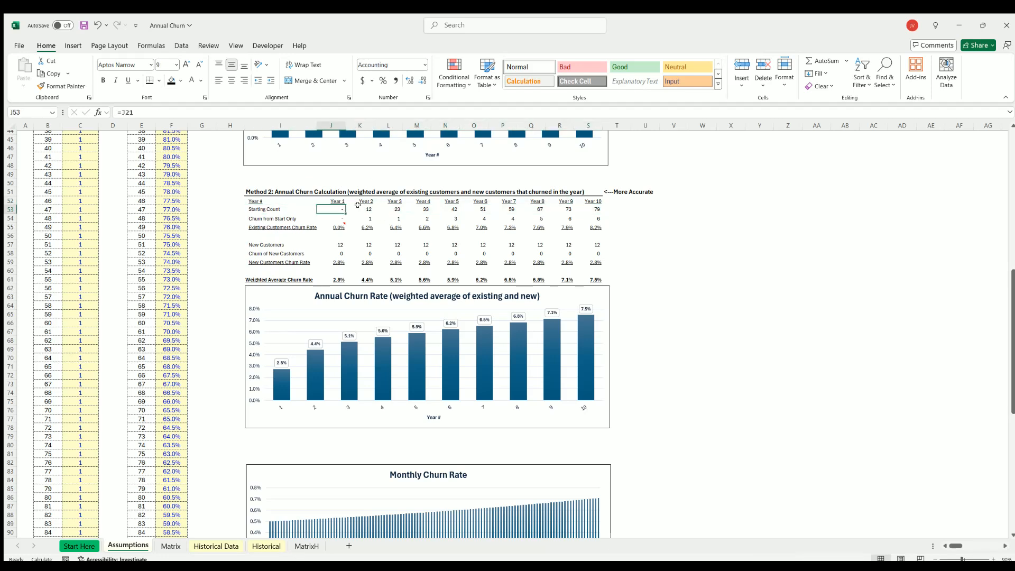
drag(338, 201, 334, 221)
click(363, 208)
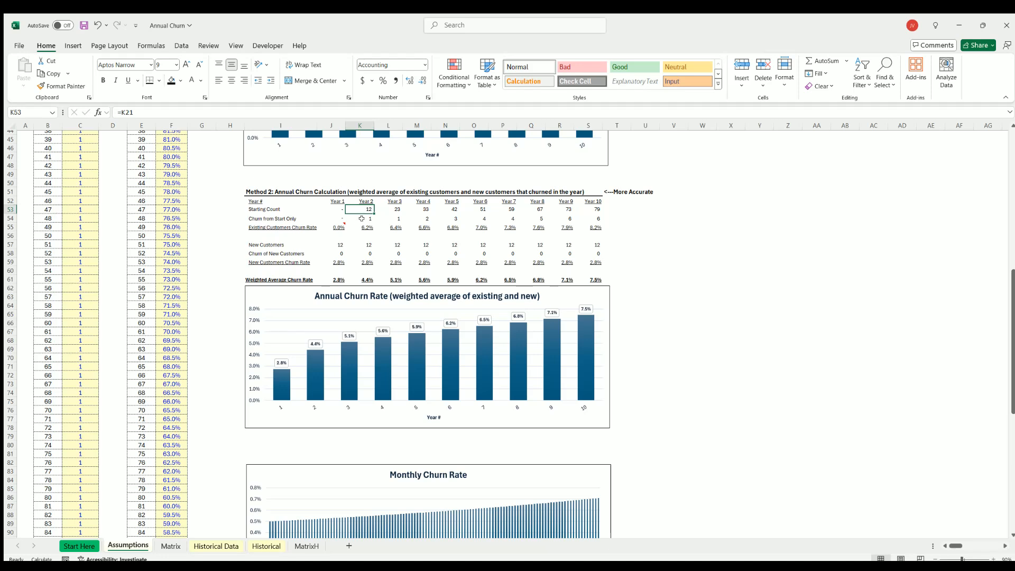
Check how Method 2's Year 2 Churn from Start Only relates to its Starting Count, and inspect the Year 2 New Customers cell.
click(359, 219)
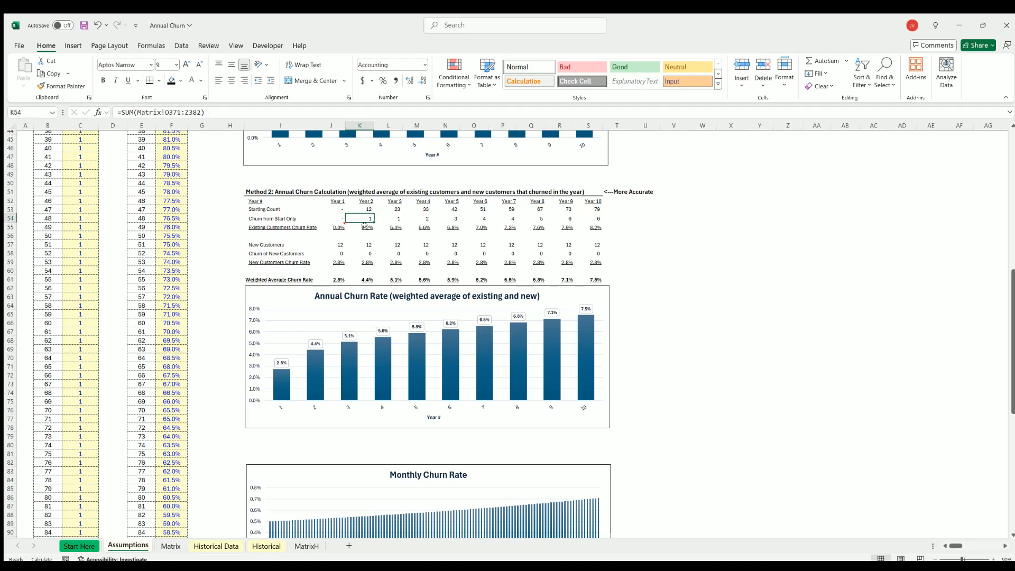
key(Up)
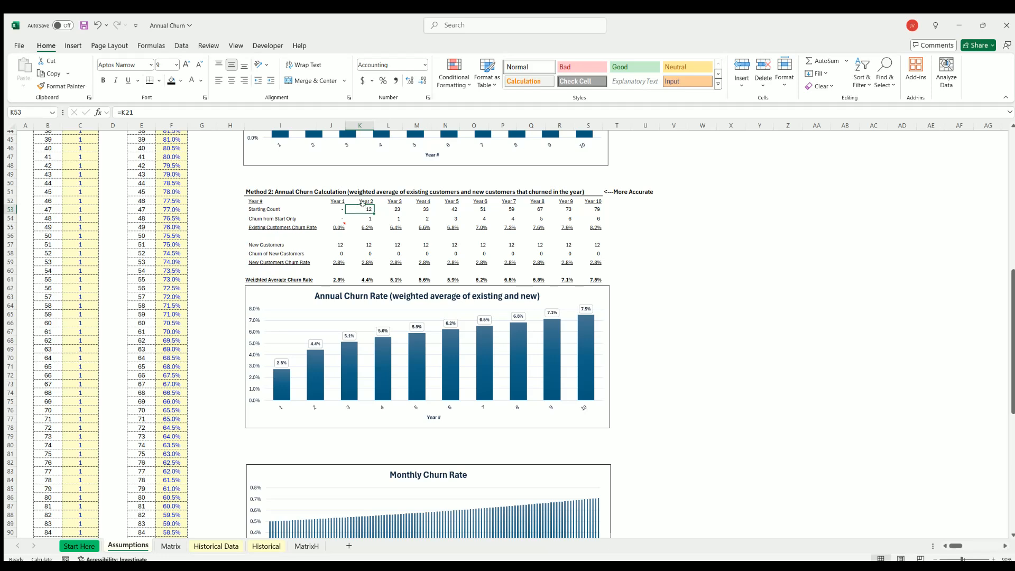
click(360, 222)
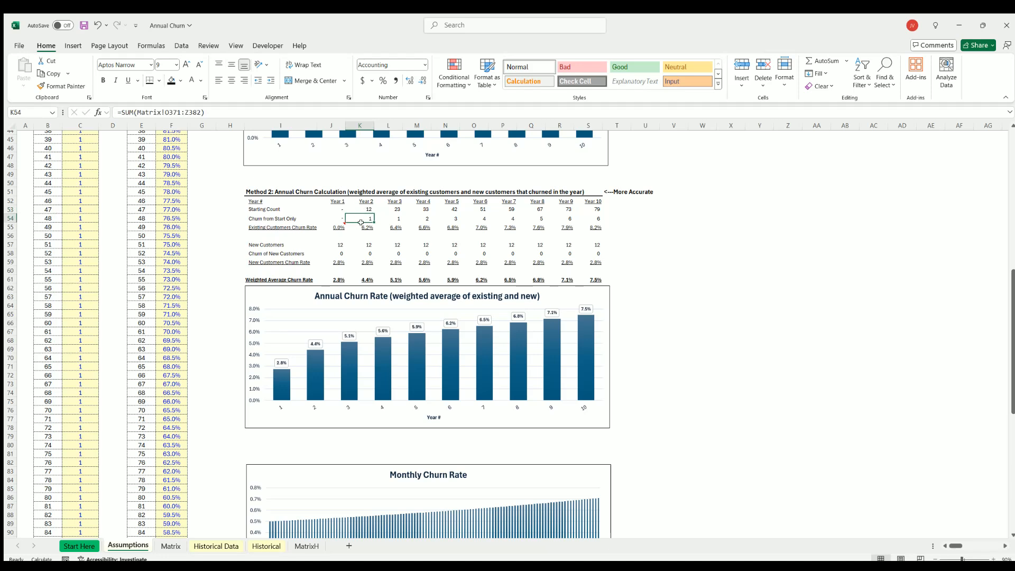
click(361, 223)
drag(362, 200, 361, 225)
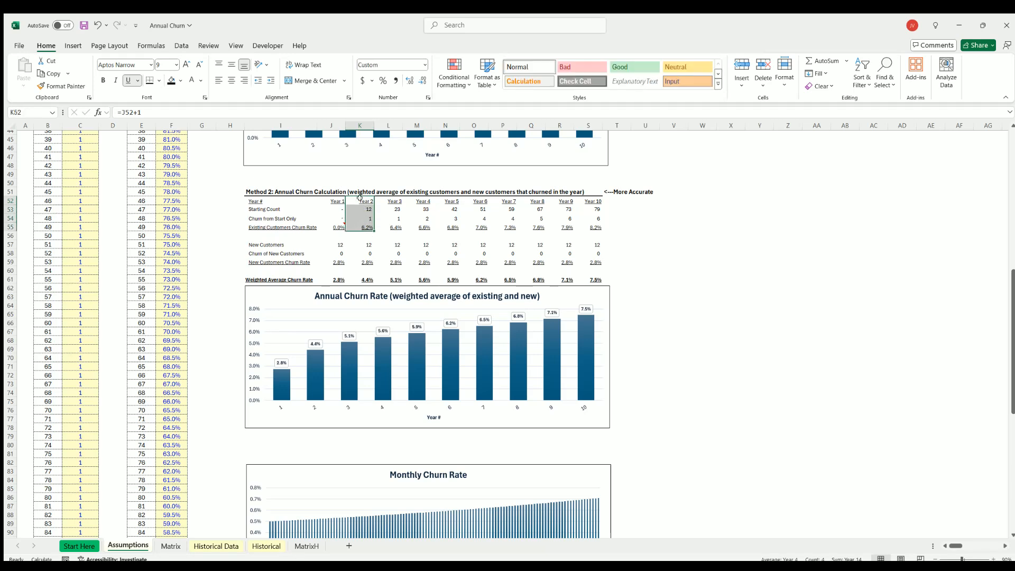
click(361, 244)
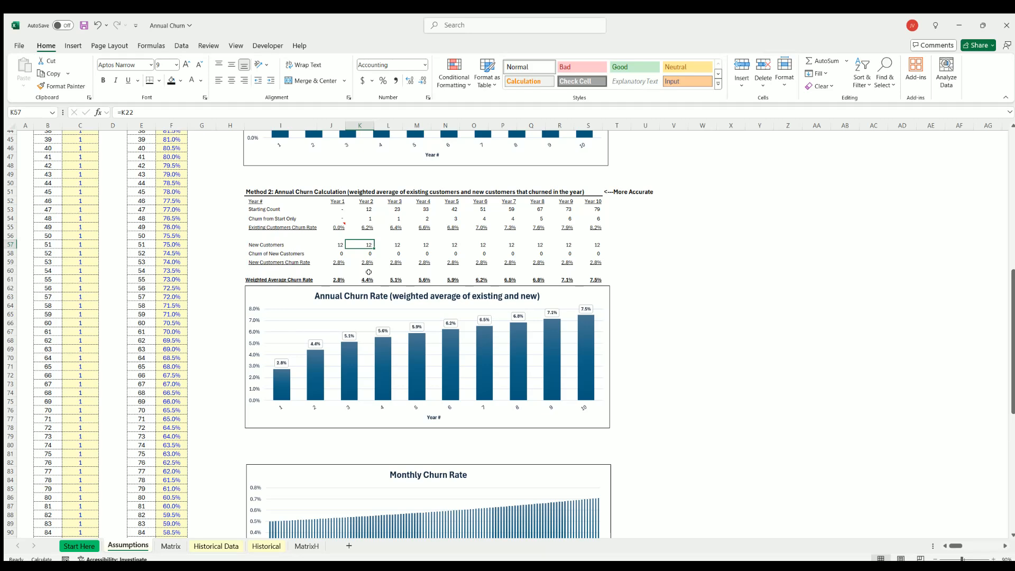
Set Added Customers to 100 for month 1 and fill that value down through all model months.
scroll(77, 189, up, 15)
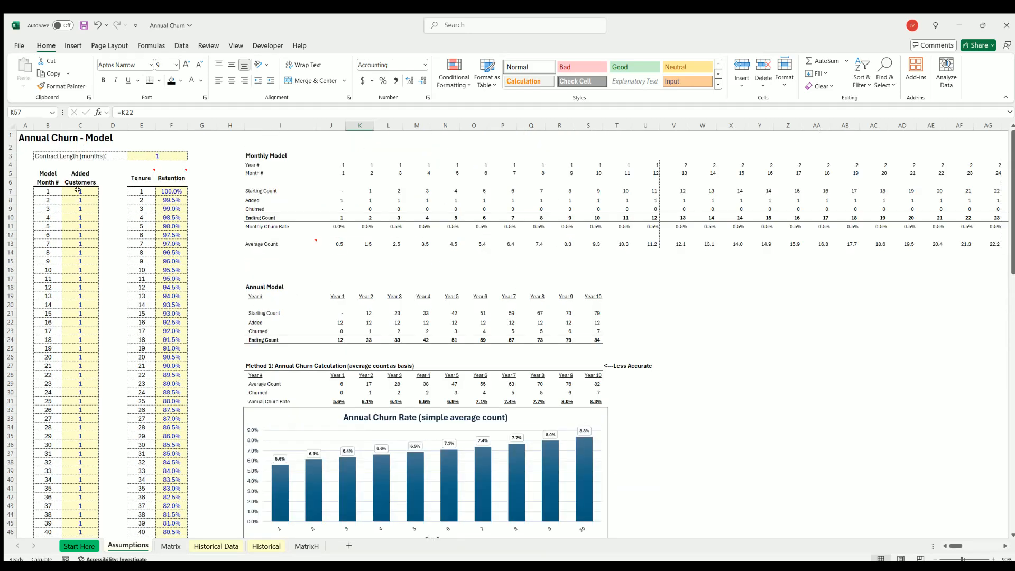
click(79, 191)
text(100)
key(Return)
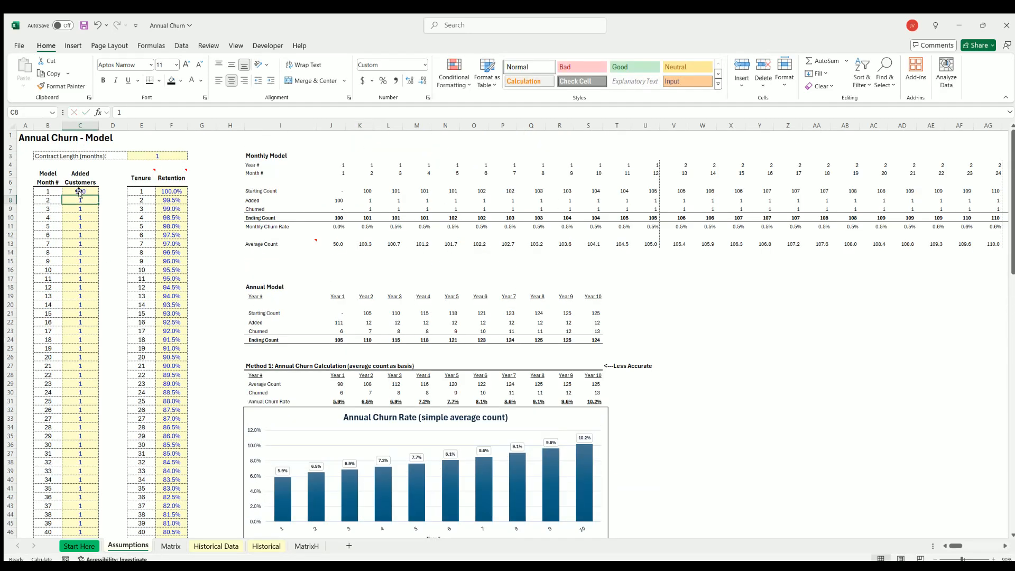
click(81, 190)
double_click(98, 195)
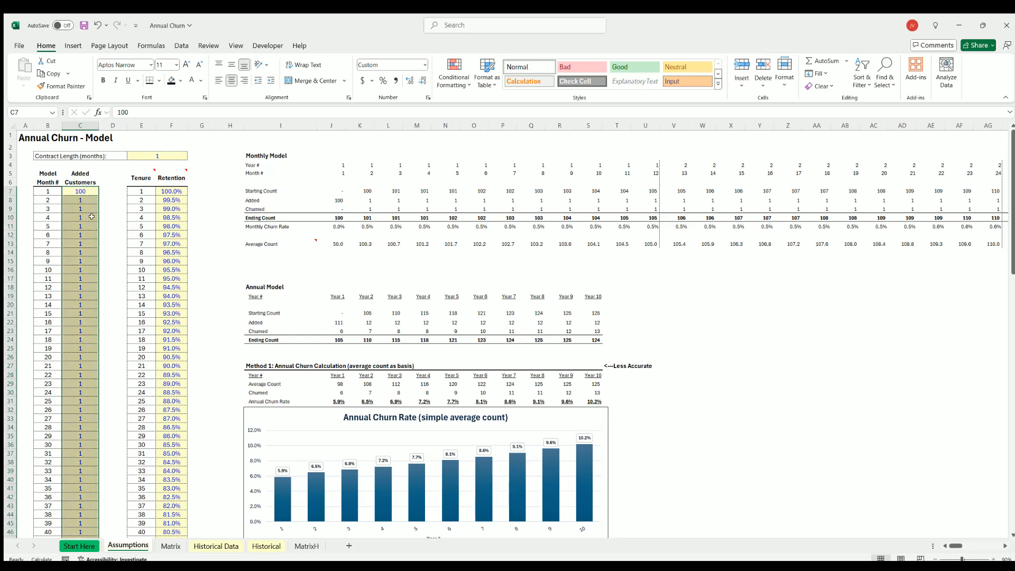
Check Method 2's Year 2 Starting Count, Churn from Start Only and Existing Customers Churn Rate with the new customer inputs.
scroll(412, 318, down, 11)
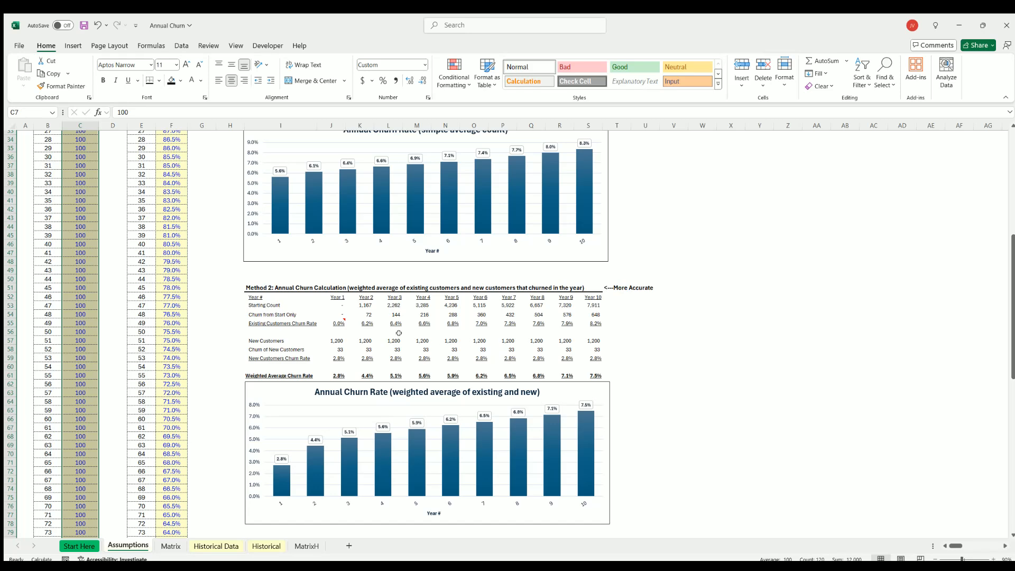
click(364, 305)
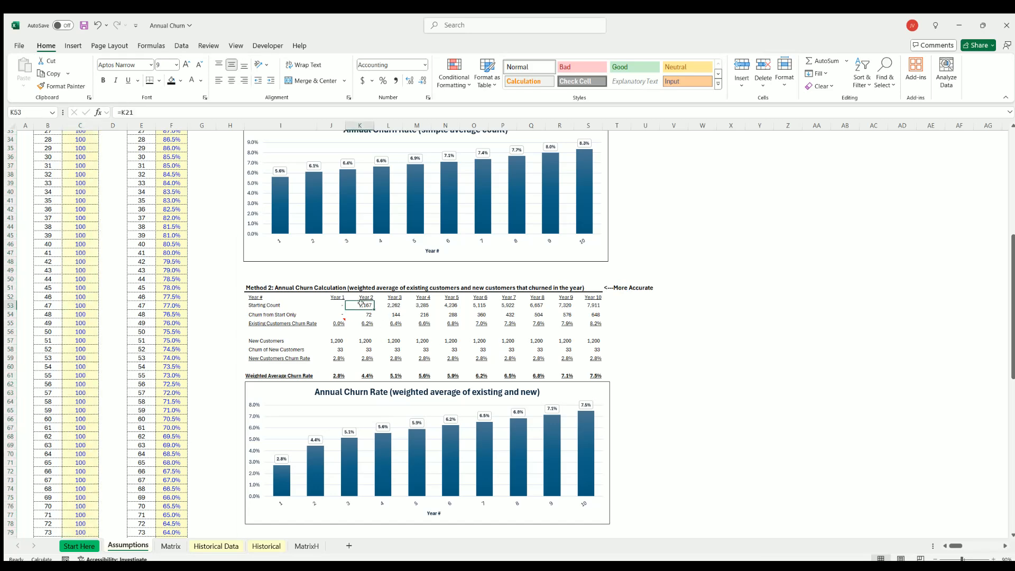
scroll(360, 302, down, 4)
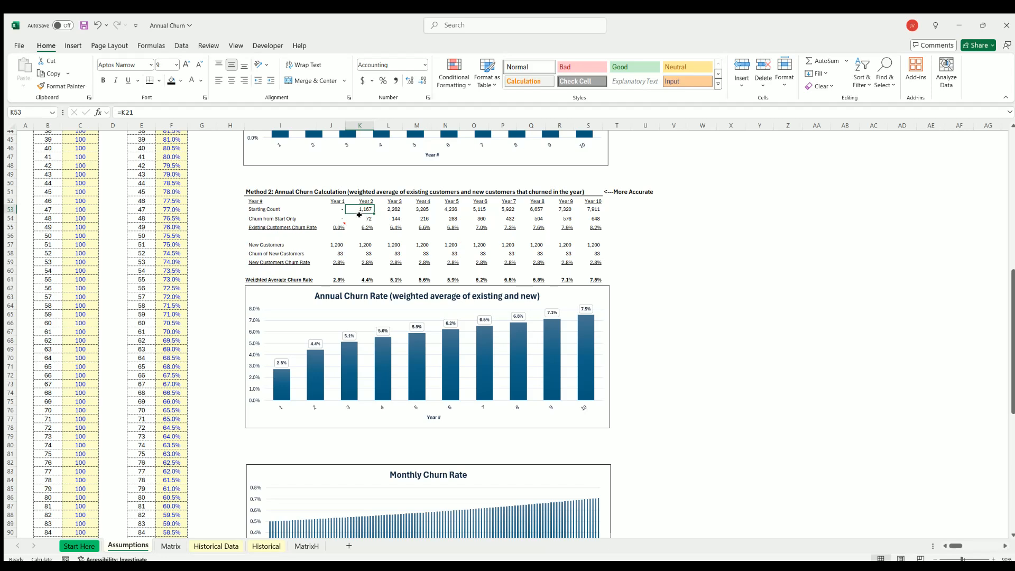
click(361, 218)
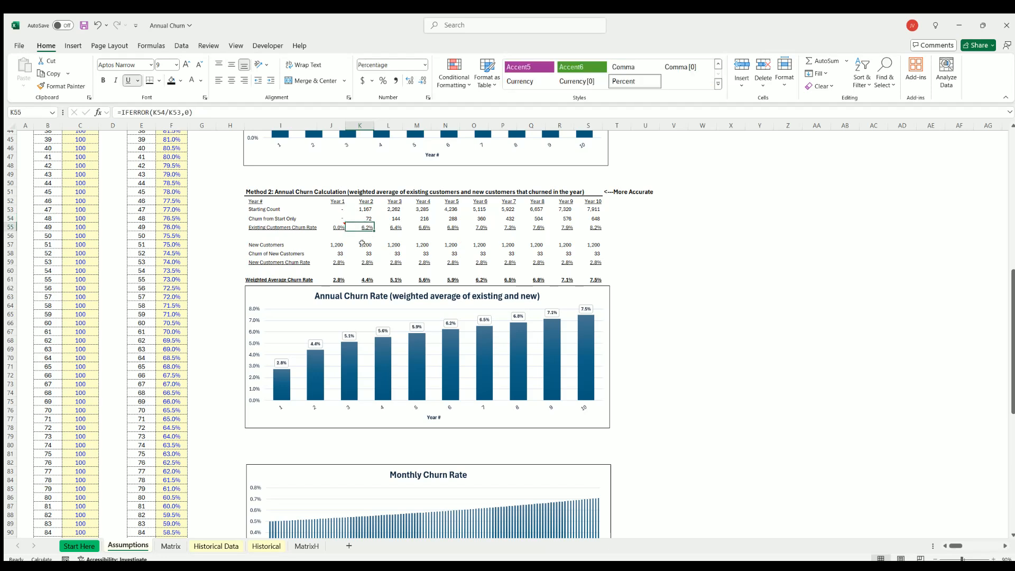
Inspect the Year 2 New Customers, Churn of New Customers, New Customers Churn Rate and Weighted Average Churn Rate formulas in Method 2.
click(364, 244)
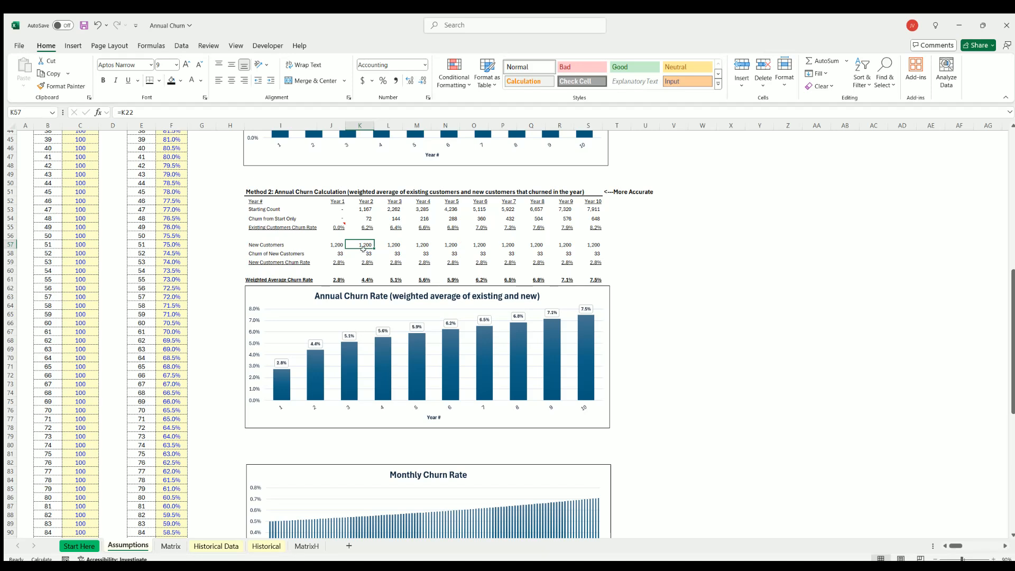
click(365, 253)
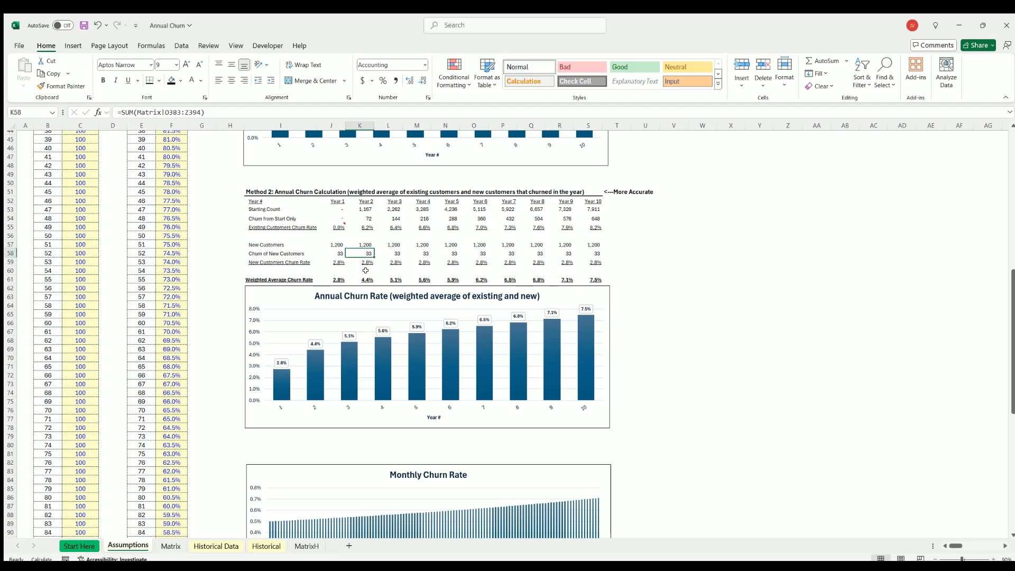
click(363, 260)
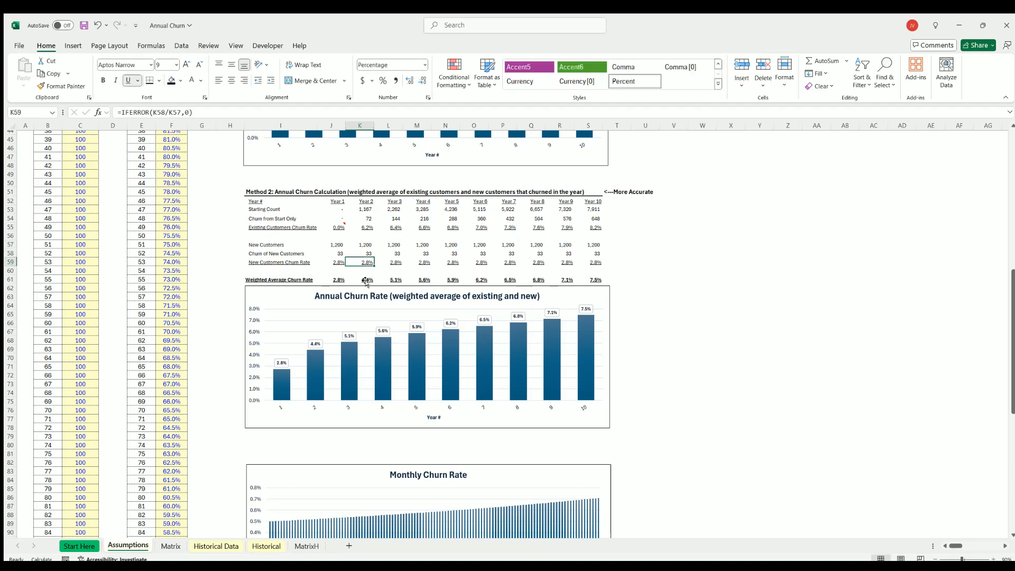
click(363, 279)
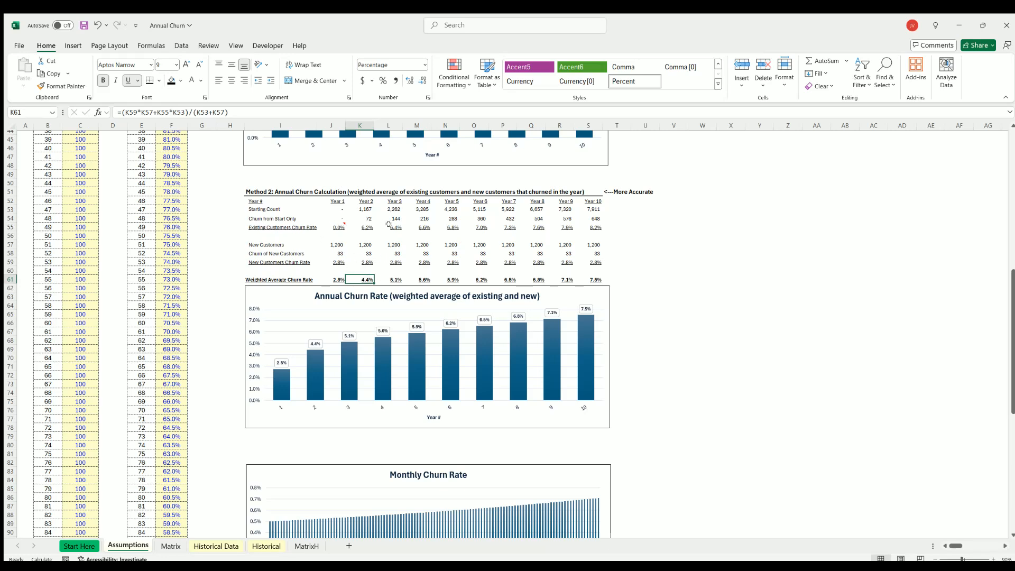
Trace how Year 2 New Customers and Starting Count weight the two churn rates in the Weighted Average Churn Rate formula.
mouse_move(339, 226)
click(364, 242)
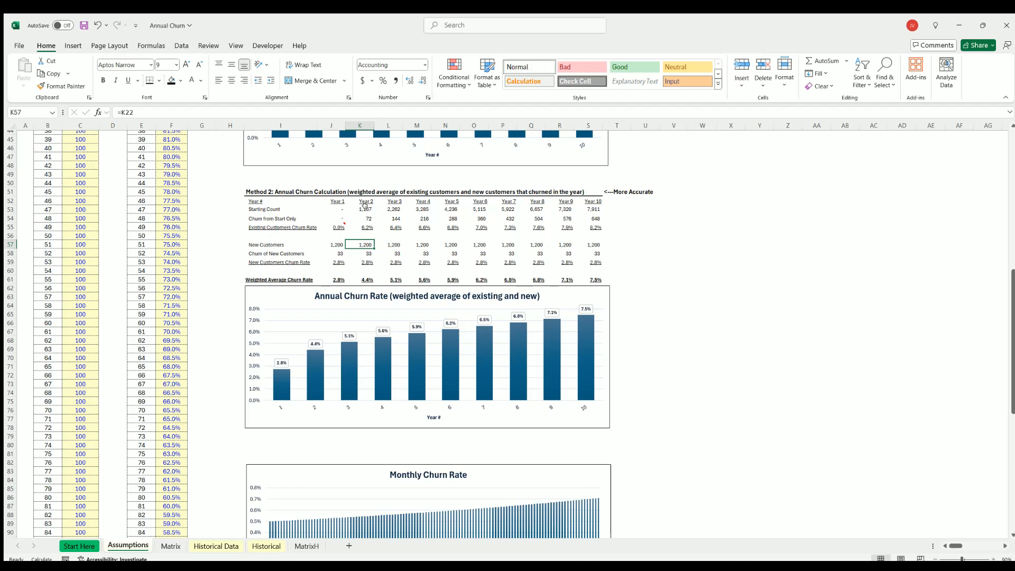
click(365, 207)
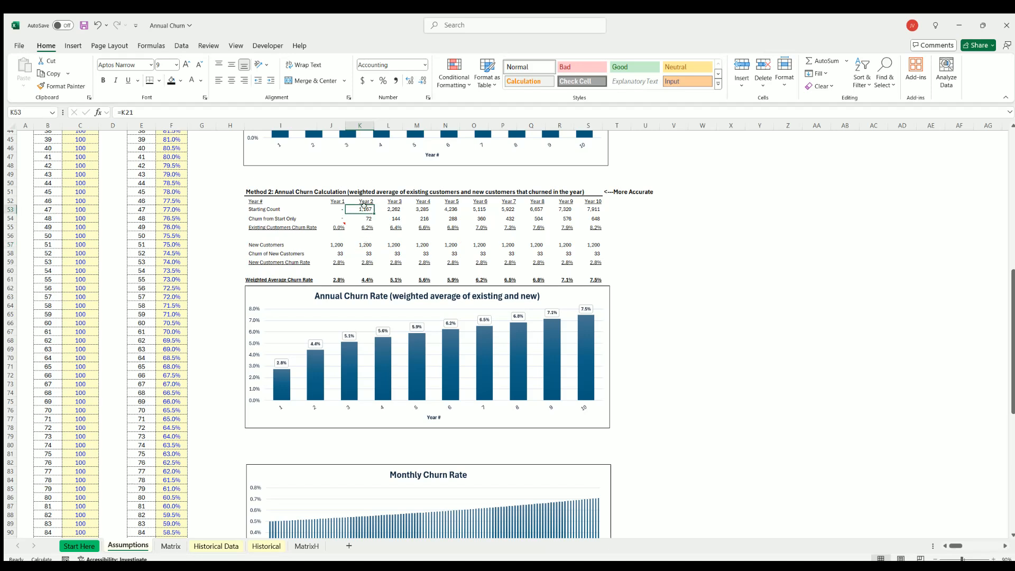
click(364, 241)
click(366, 207)
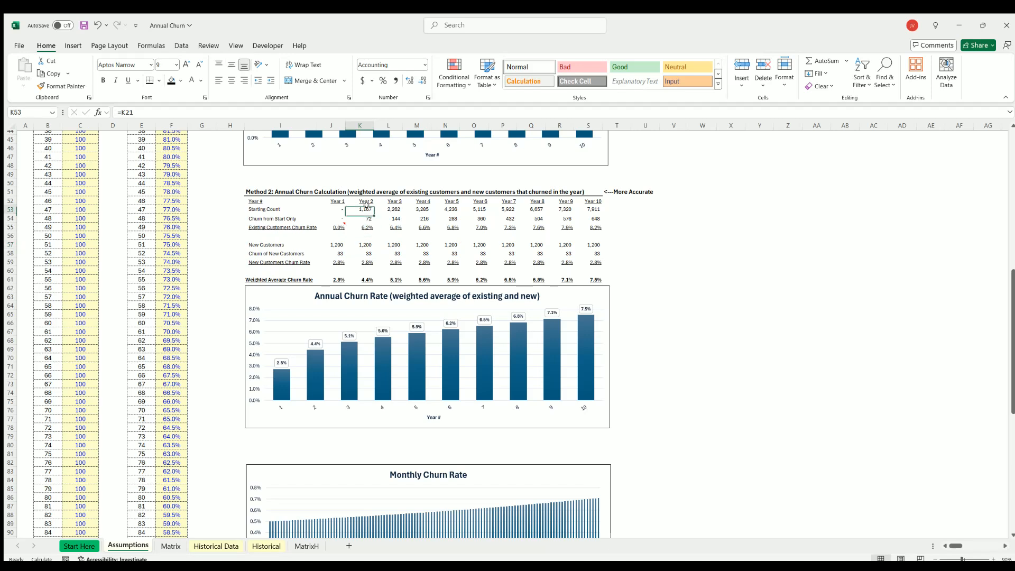
click(364, 259)
click(364, 278)
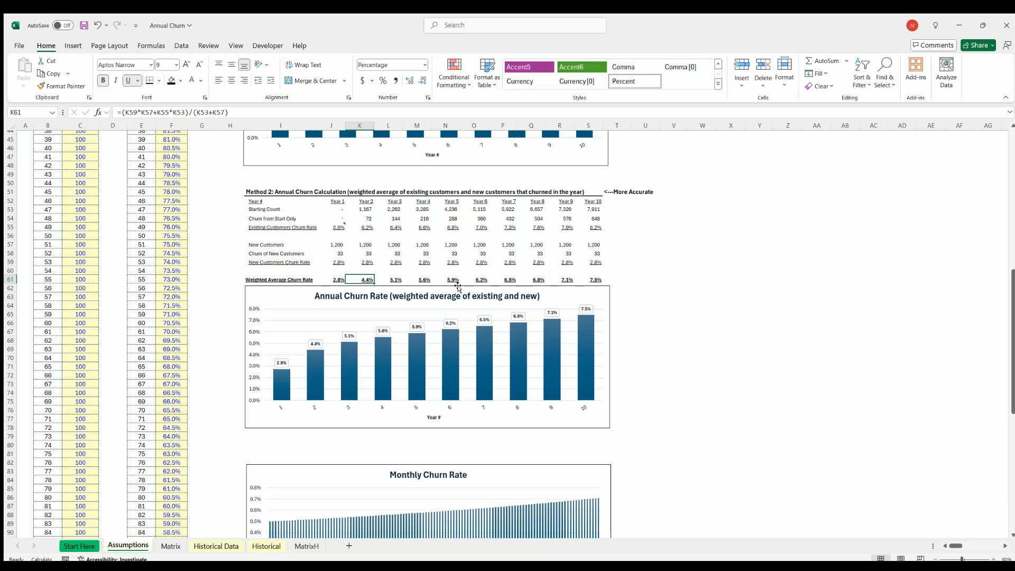
Review the Weighted Average Churn Rate row for Years 1 to 10 and recheck the Year 2 customer counts behind it.
drag(335, 278, 594, 280)
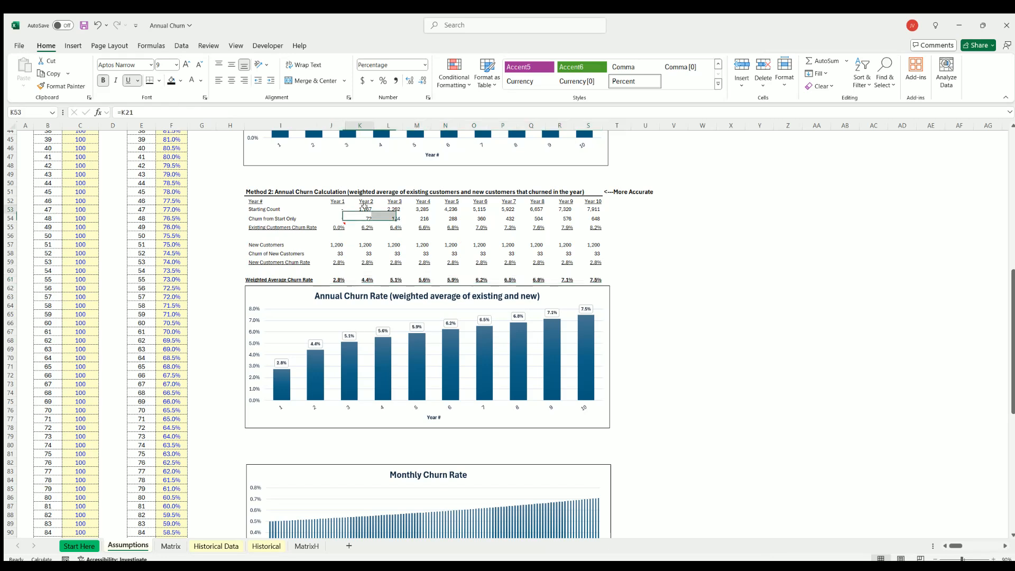
click(365, 208)
click(364, 244)
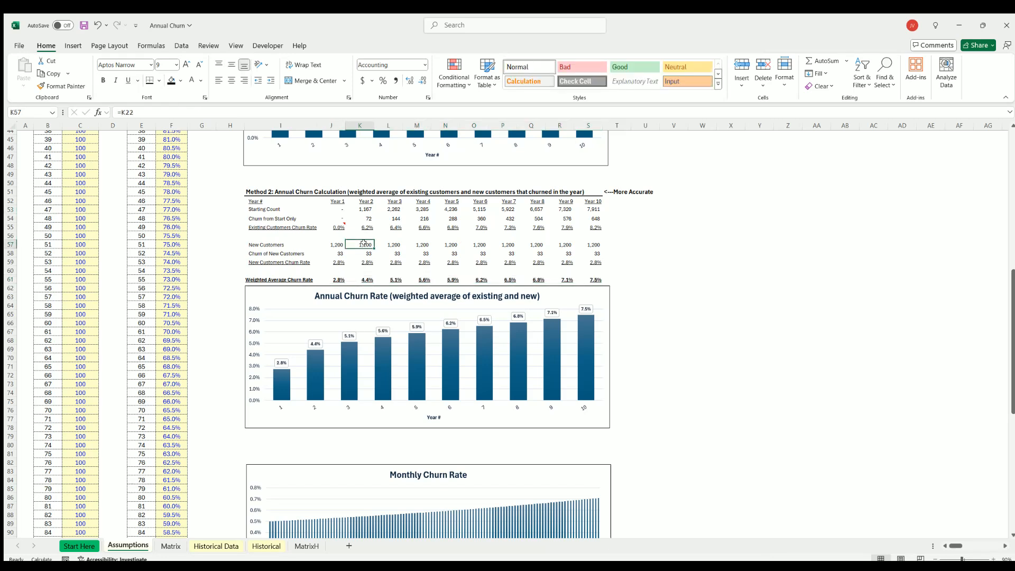
click(365, 279)
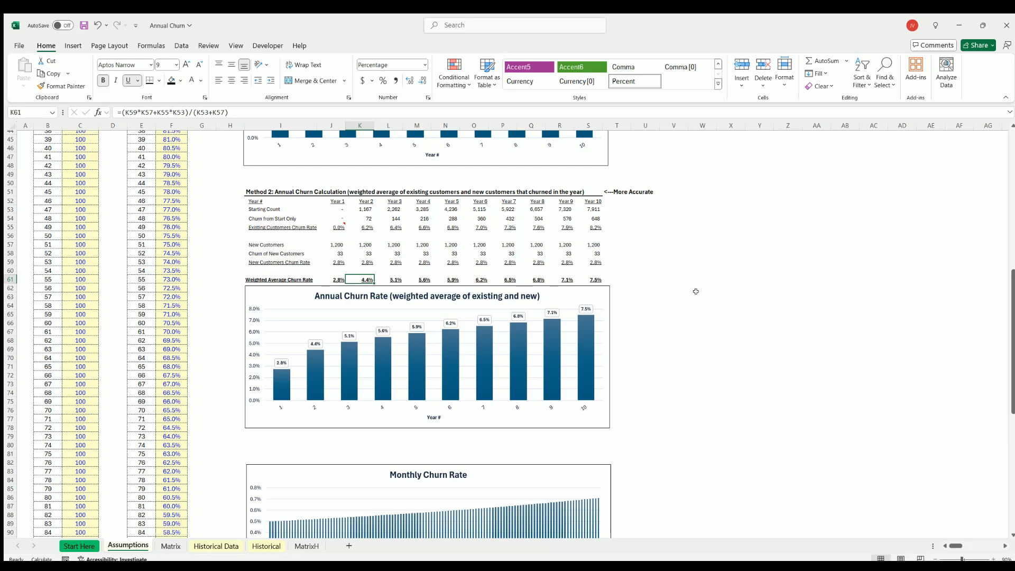
Compare Method 1's Annual Churn Rate row with Method 2's existing and new customer figures for Years 1 to 10.
scroll(373, 306, up, 11)
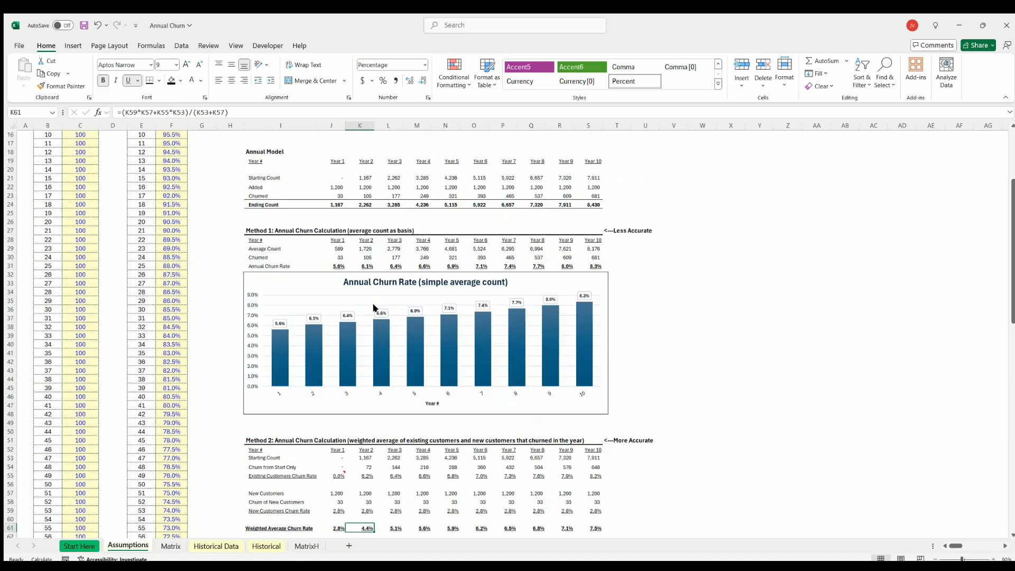
drag(337, 305, 594, 306)
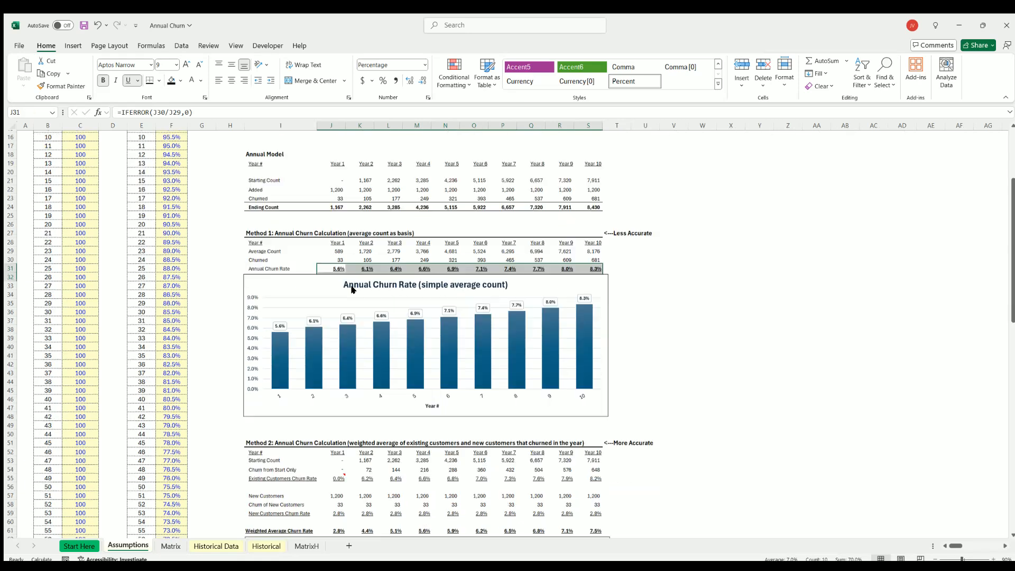
scroll(329, 292, down, 8)
drag(334, 296, 584, 351)
click(732, 357)
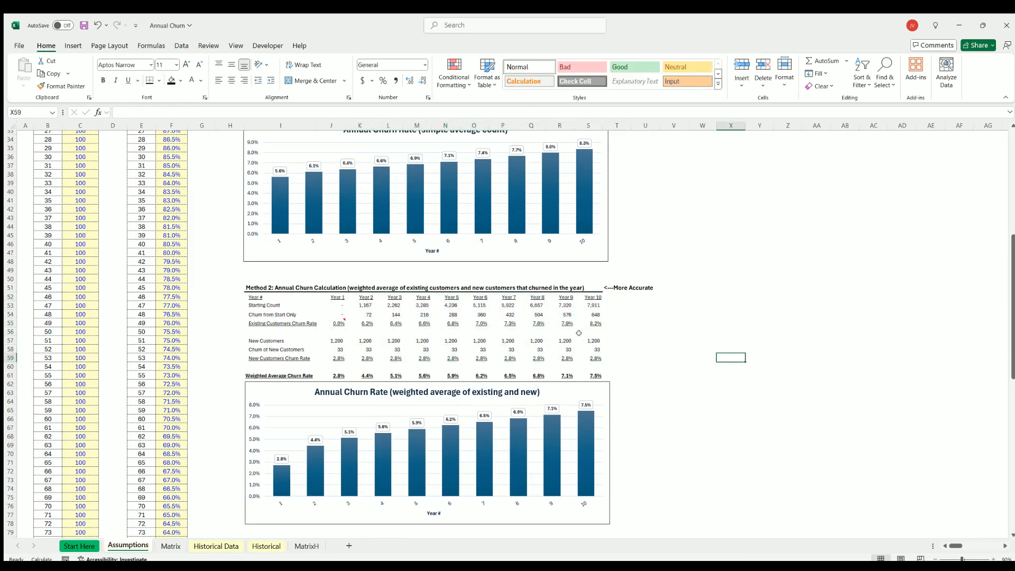
Inspect Method 2's Year 3 Starting Count and New Customers Churn Rate formulas.
click(389, 303)
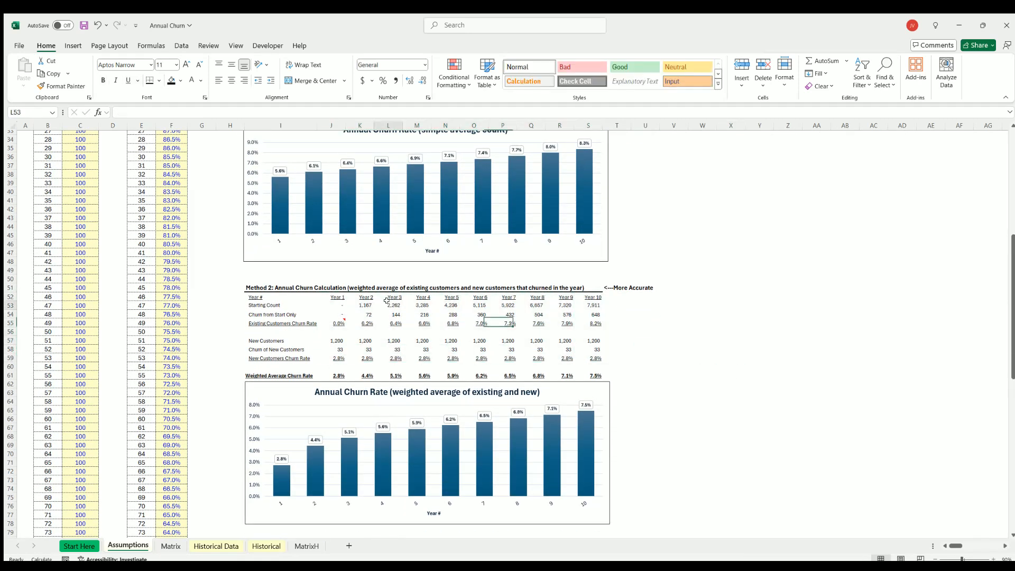
click(394, 357)
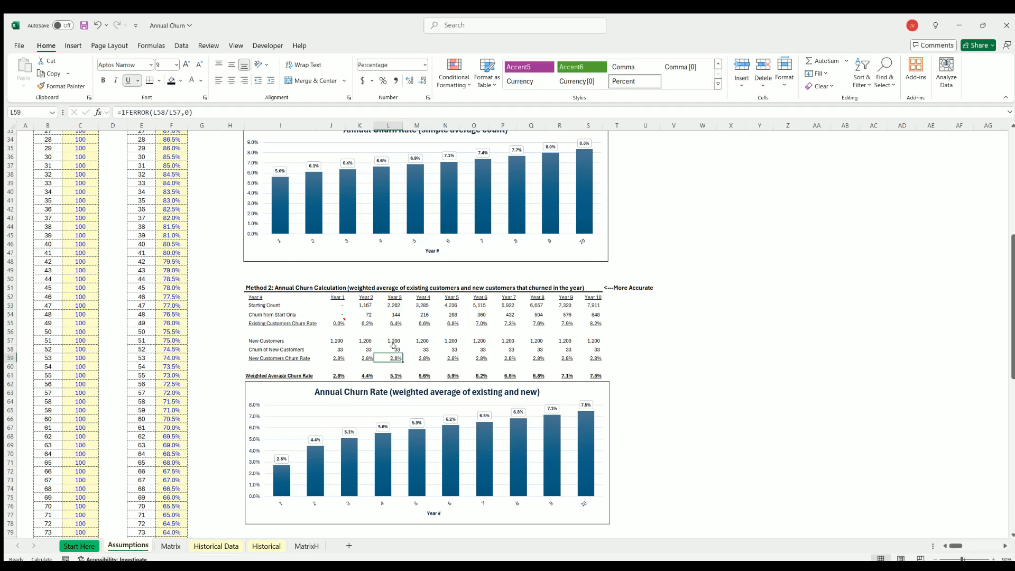
click(786, 391)
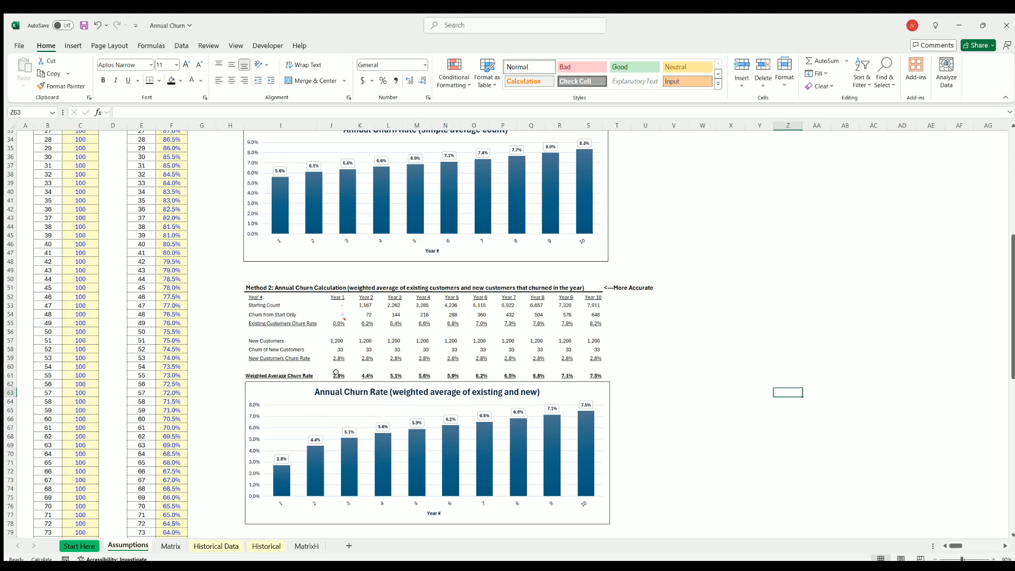
Compare the simple average count chart with the weighted average churn chart and their Year 1 to 10 tables.
scroll(360, 374, down, 11)
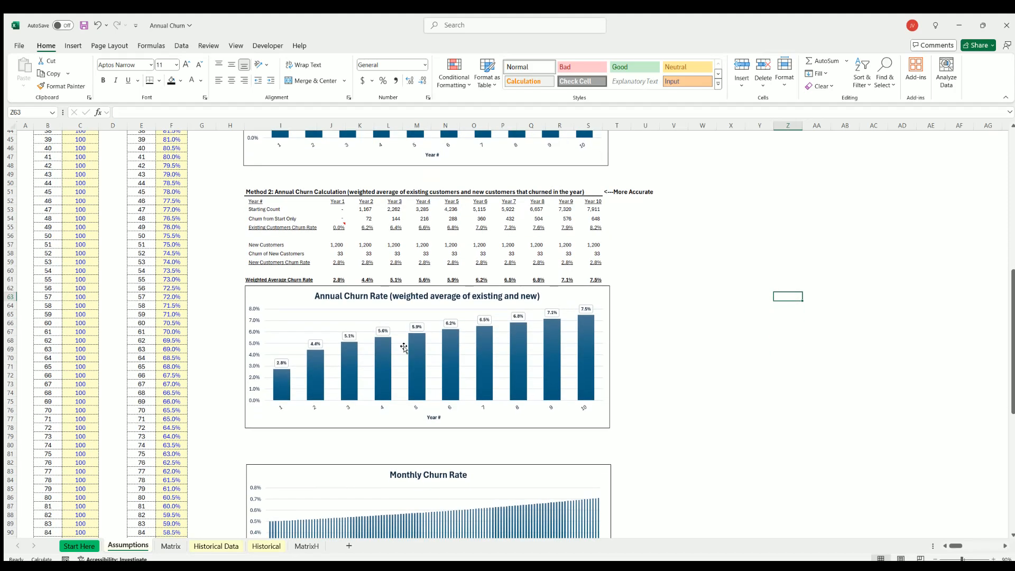
scroll(361, 301, up, 20)
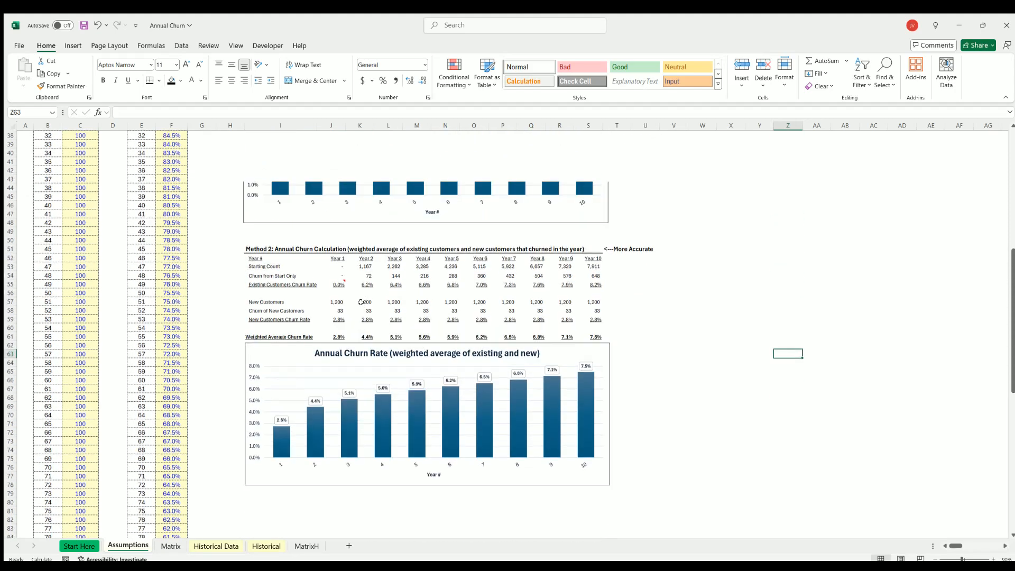
scroll(319, 331, down, 11)
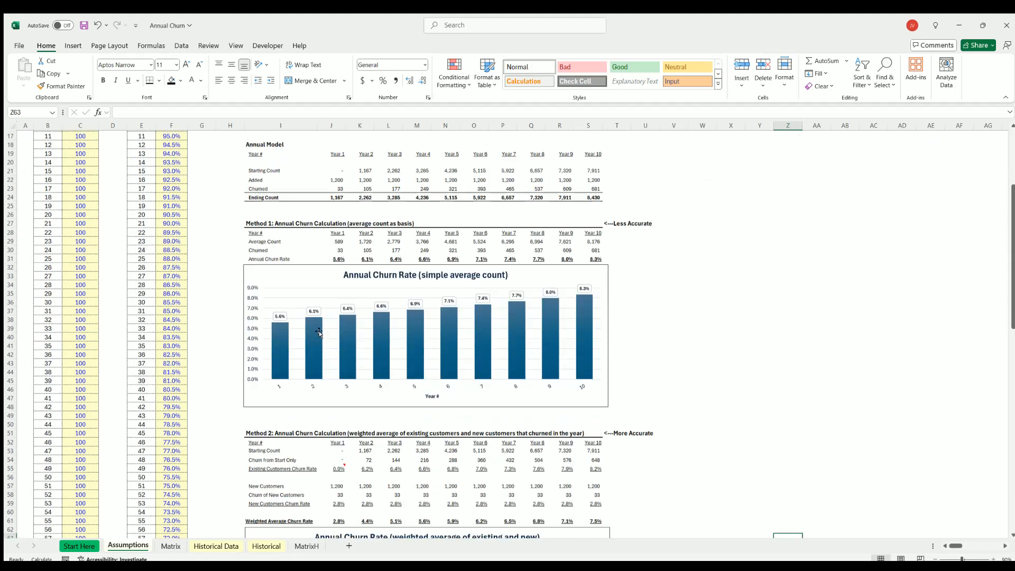
scroll(333, 365, up, 7)
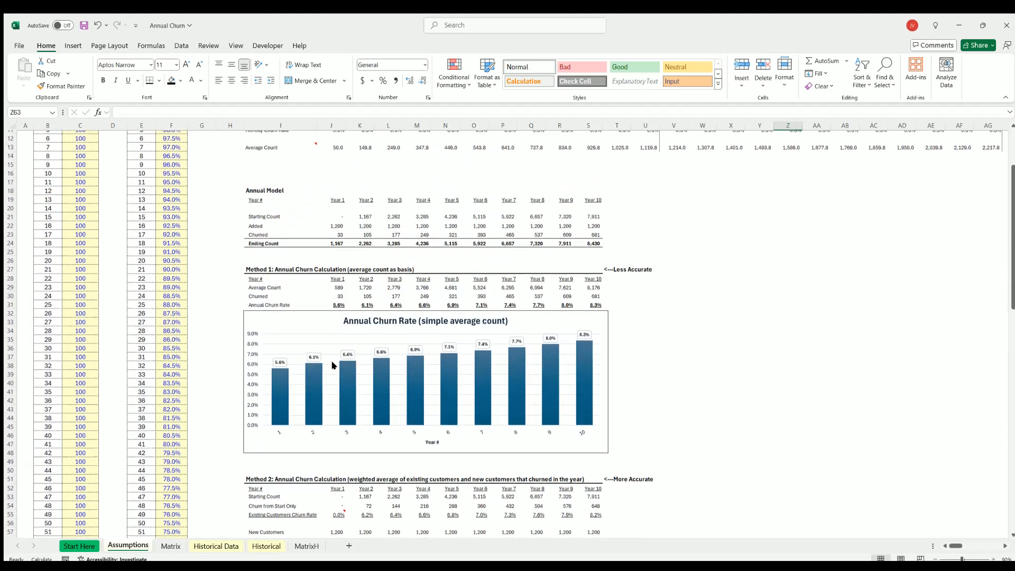
Delete the "<---Less Accurate" and "<---More Accurate" labels beside the Method 1 and Method 2 headings.
click(610, 268)
click(612, 479)
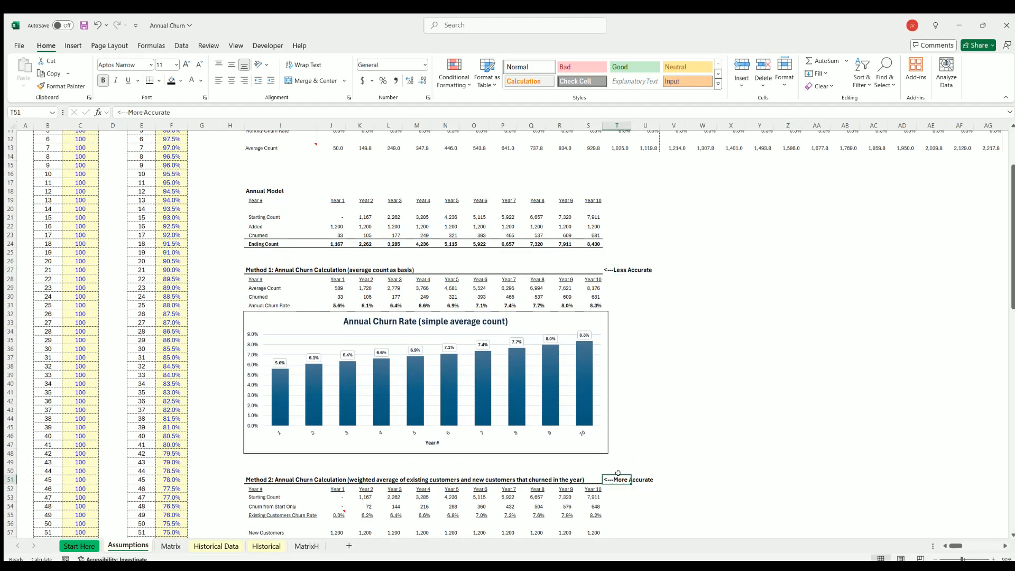
click(717, 413)
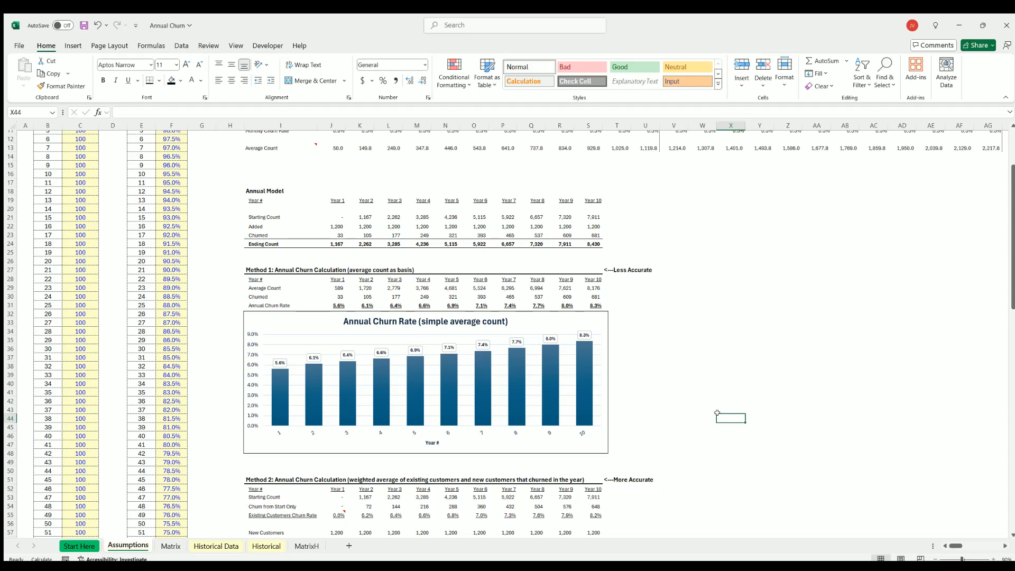
click(613, 270)
key(BackSpace)
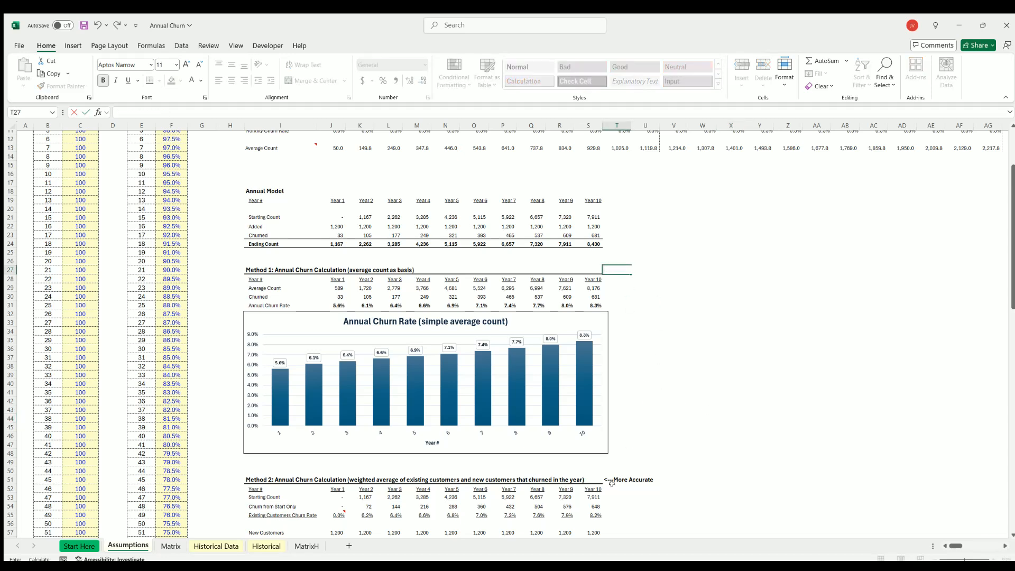
click(610, 480)
key(BackSpace)
click(720, 422)
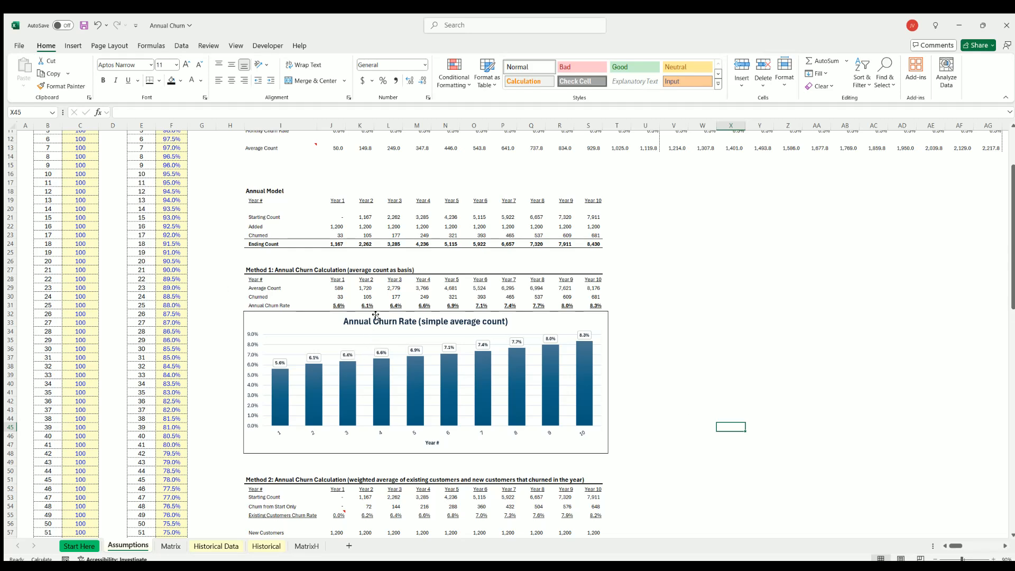
Review the full Method 1 and Method 2 calculation tables on the Assumptions sheet.
scroll(381, 320, down, 3)
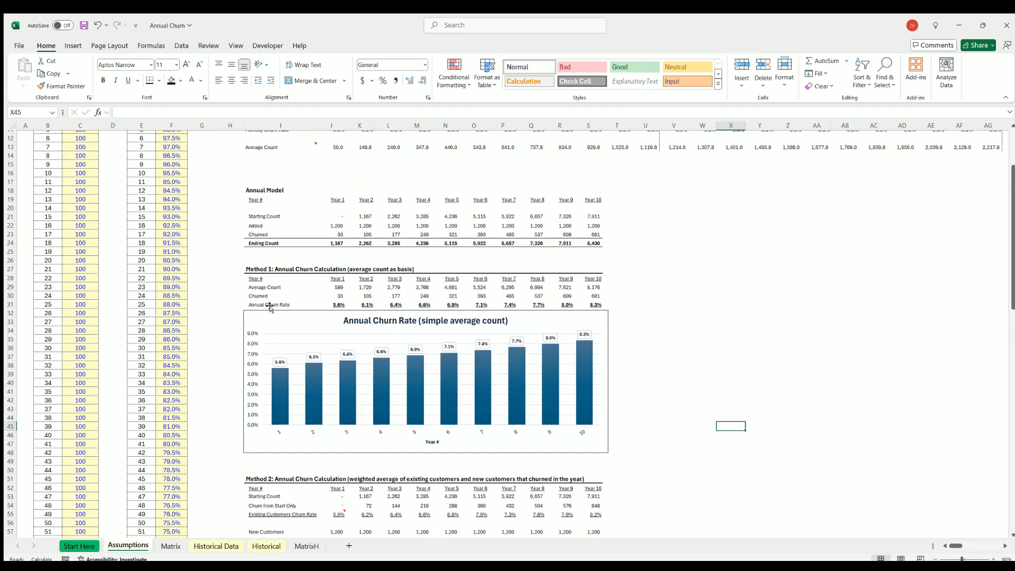
scroll(275, 301, up, 3)
click(260, 268)
drag(260, 267, 598, 308)
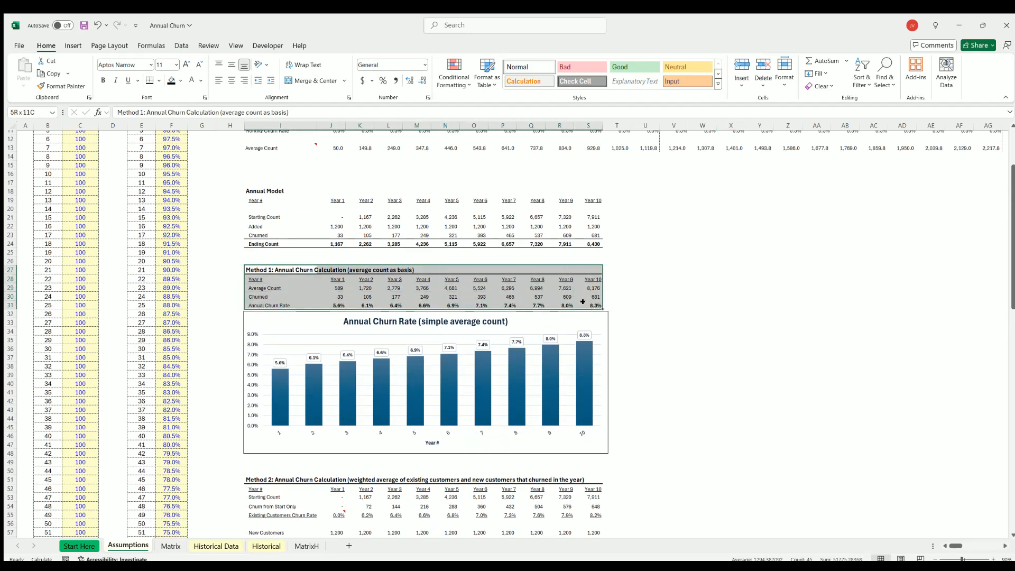
scroll(368, 333, down, 5)
scroll(352, 327, down, 2)
drag(252, 286, 583, 371)
click(708, 373)
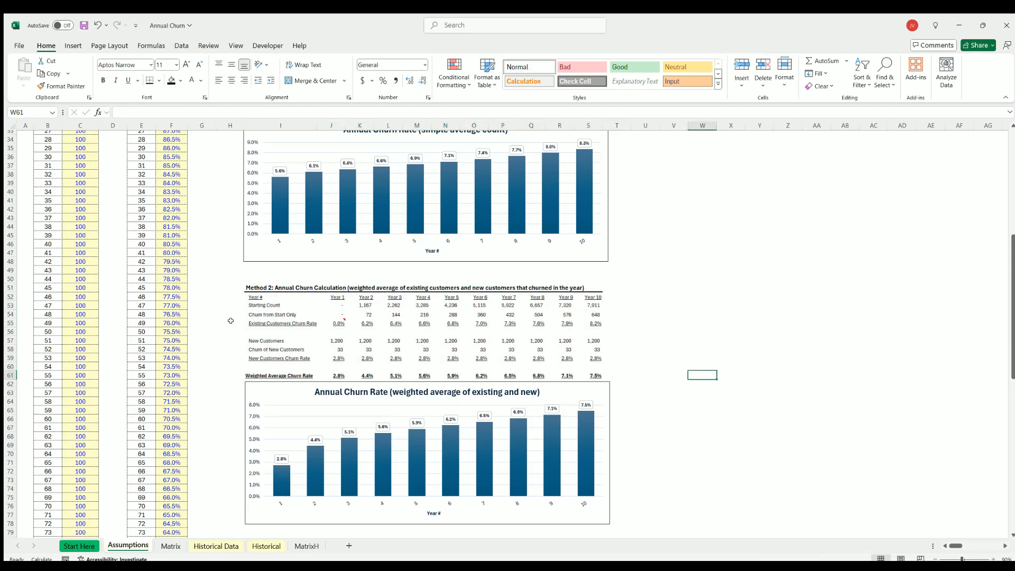
scroll(230, 321, up, 11)
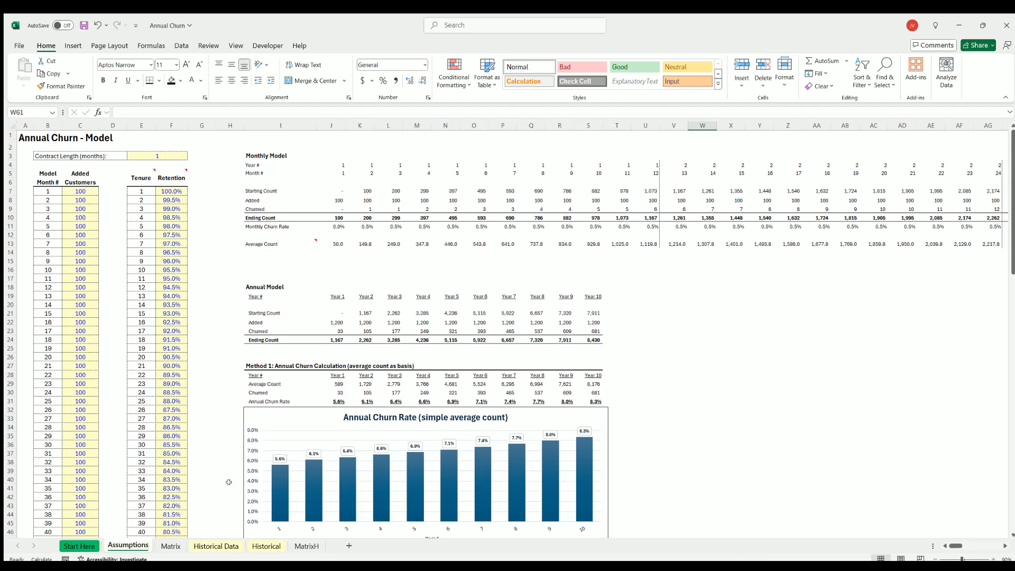
Examine the Customer ID, Start Date and End Date input columns on the Historical Data sheet.
click(215, 546)
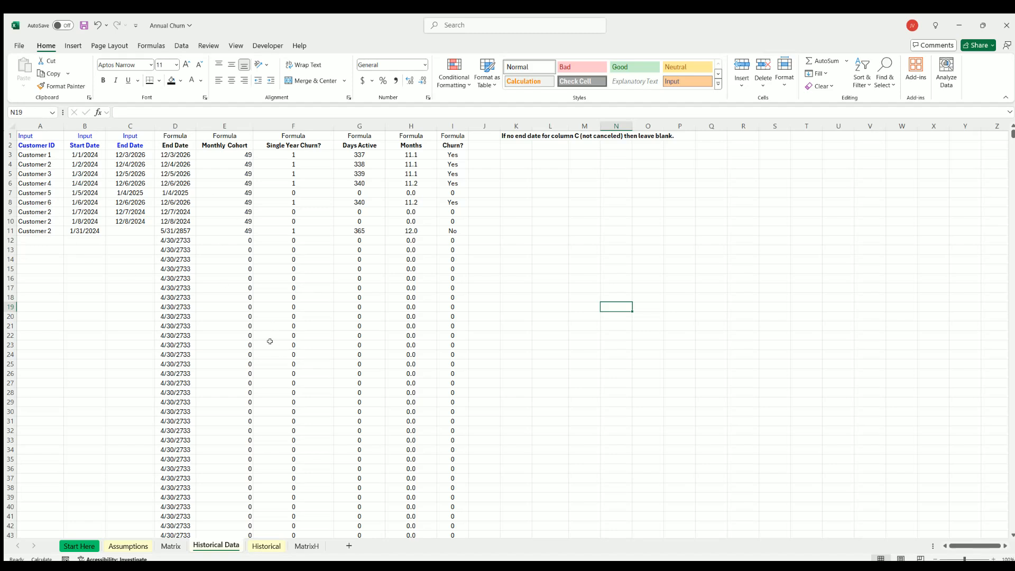
drag(41, 127, 130, 126)
click(80, 149)
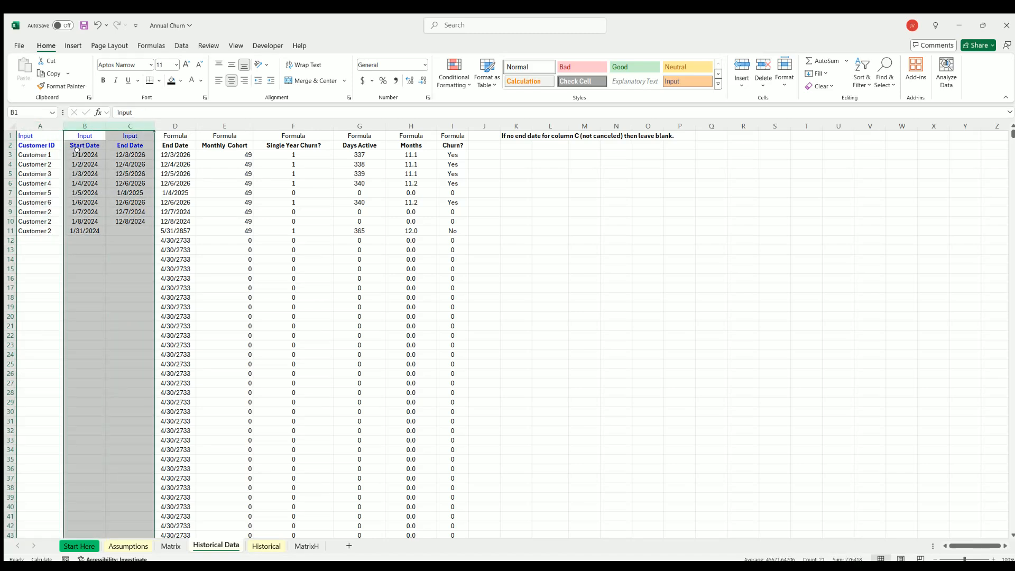
click(76, 152)
key(Down)
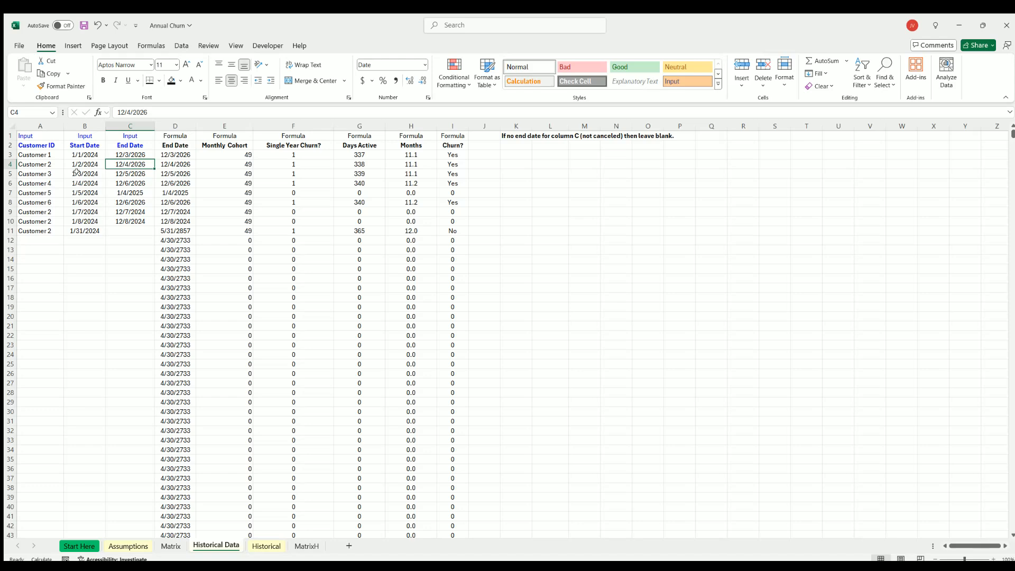
click(77, 172)
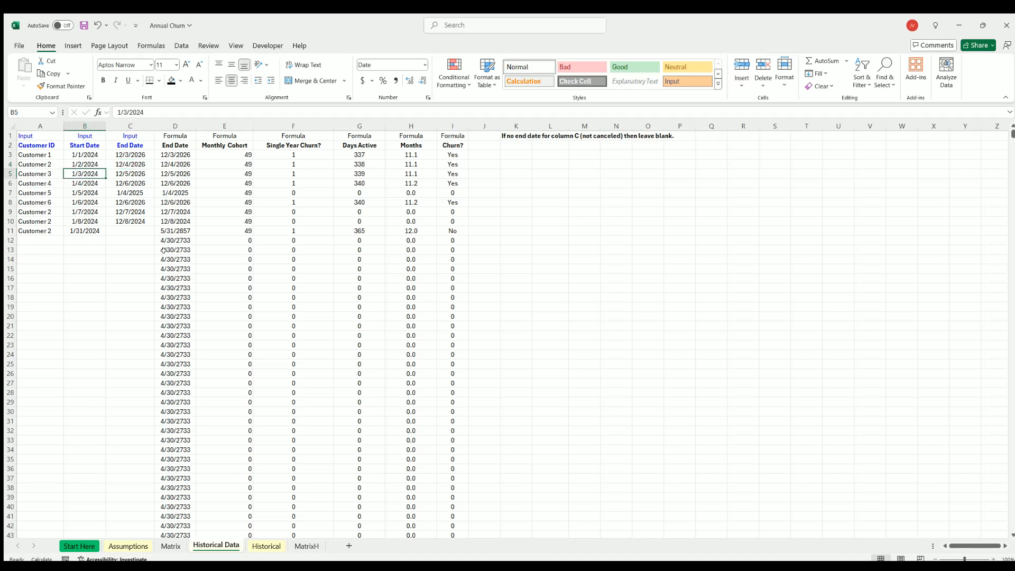
Check the Historical sheet's model start date in J2 and its monthly timeline against the Historical Data sheet.
click(266, 546)
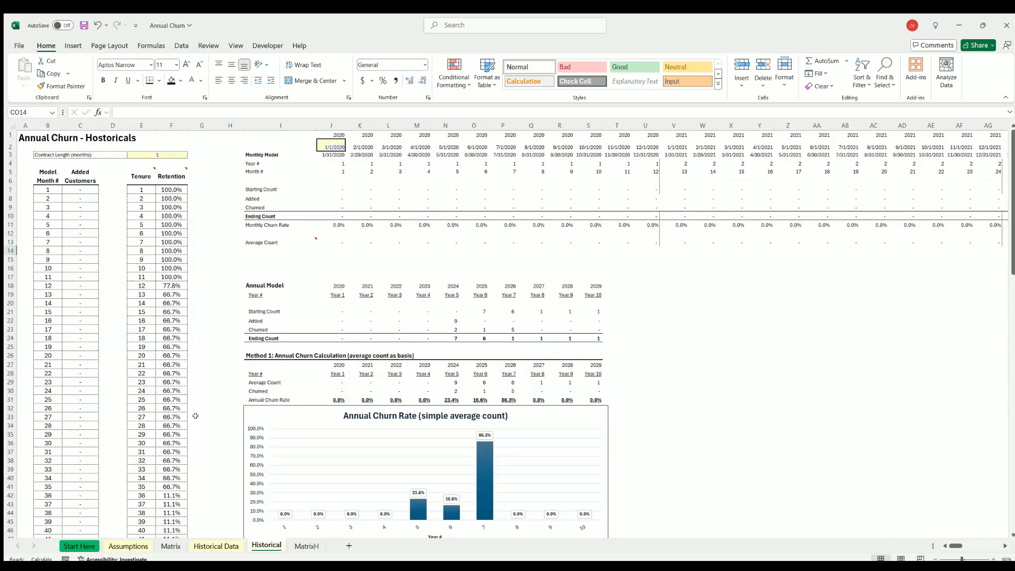
click(330, 143)
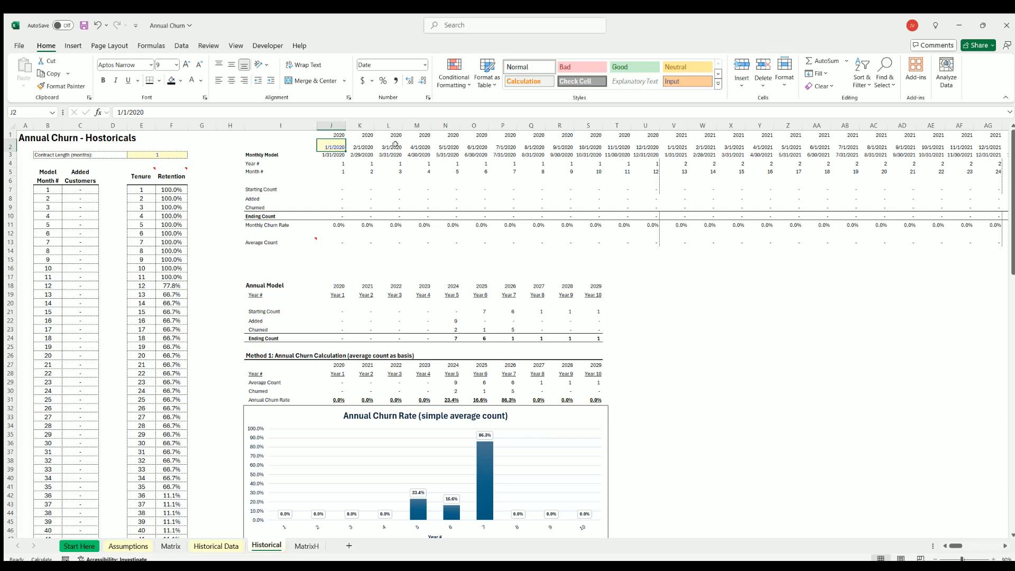
click(226, 544)
click(267, 546)
mouse_move(952, 546)
mouse_down()
mouse_move(975, 546)
mouse_move(939, 546)
mouse_up()
Review Method 1's Average Count row and the 2024 to 2026 Annual Churn Rate figures on the Historical sheet.
scroll(253, 281, down, 4)
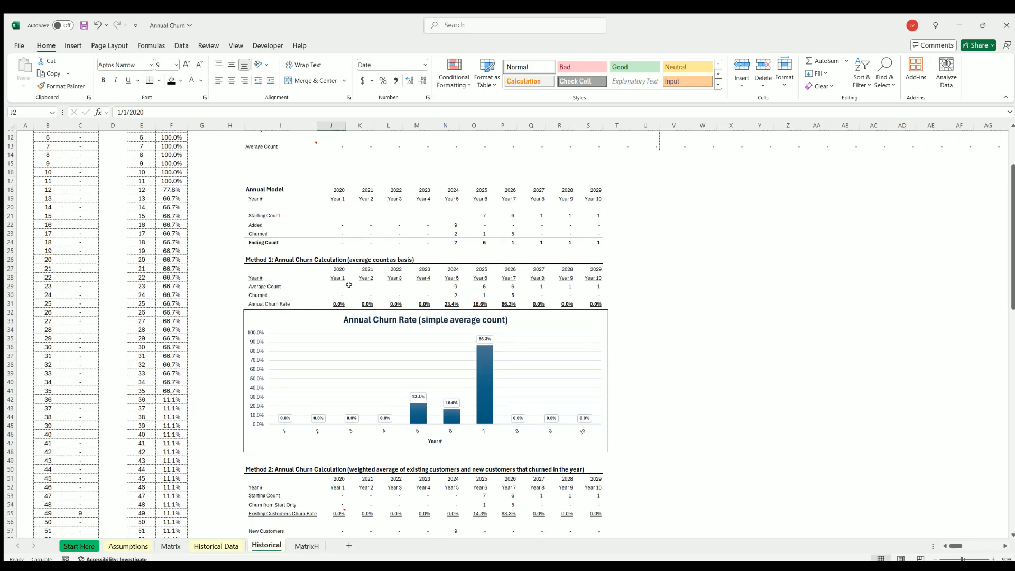
drag(334, 286, 585, 286)
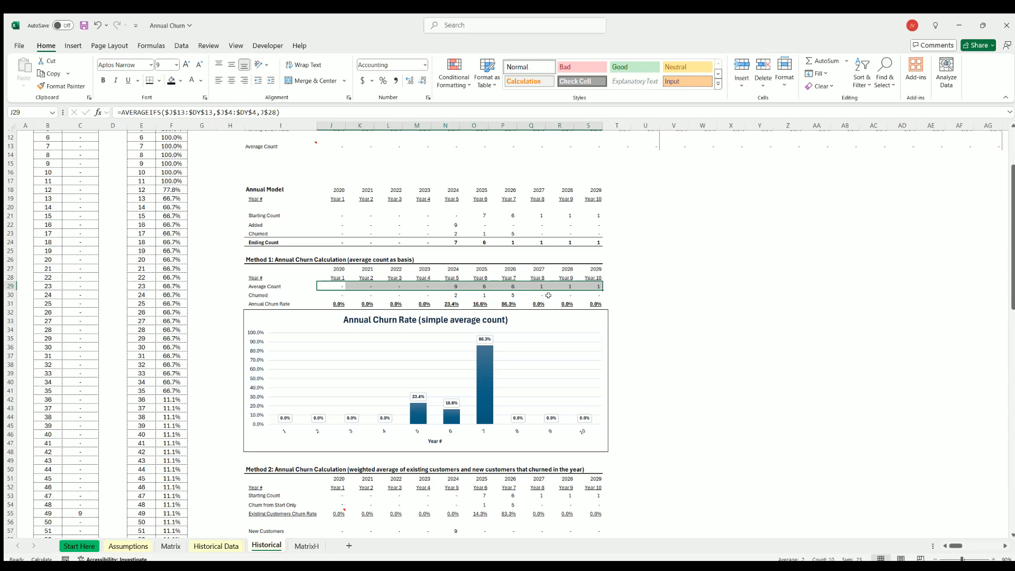
click(446, 284)
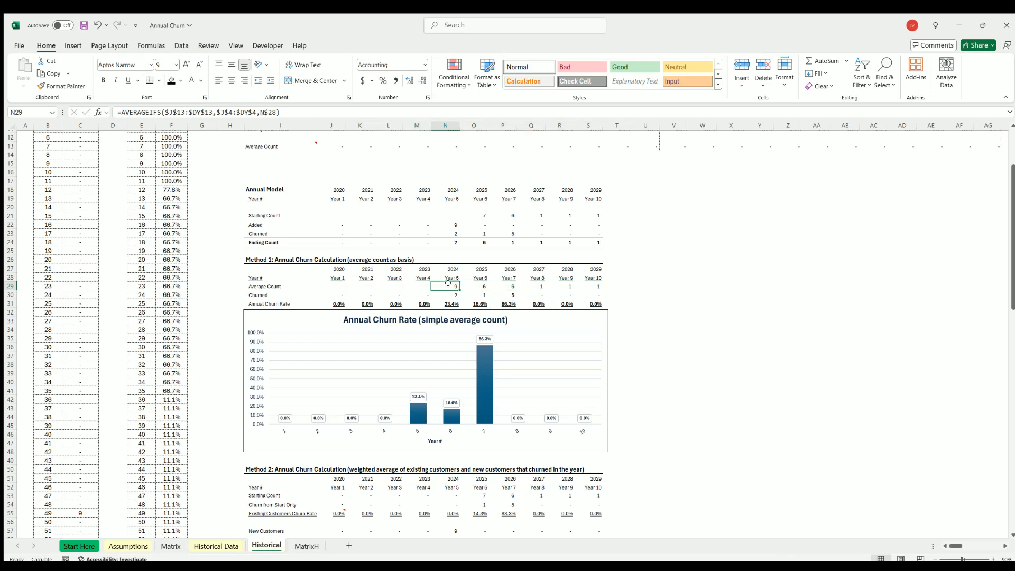
click(448, 304)
click(482, 303)
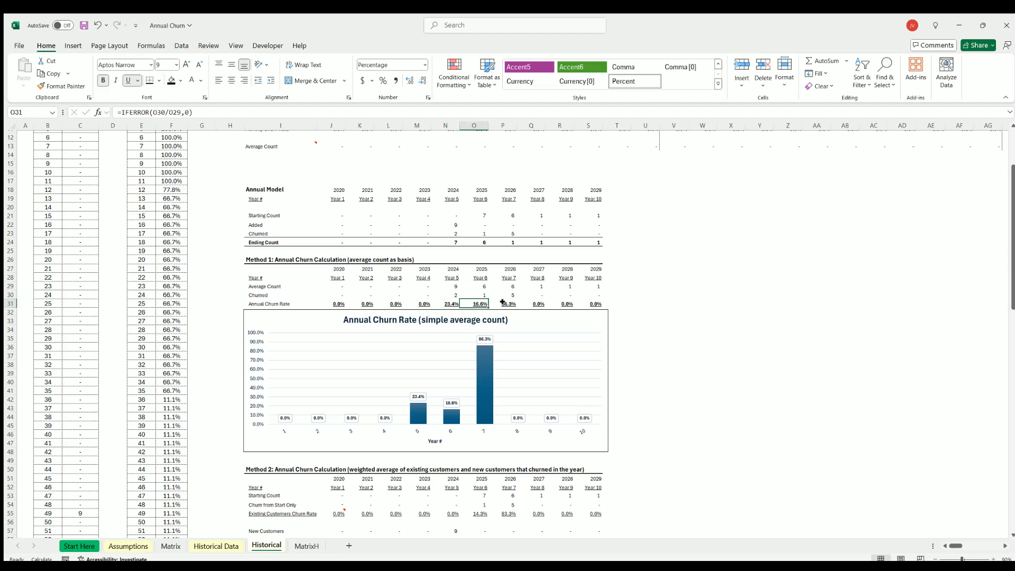
click(515, 304)
click(735, 335)
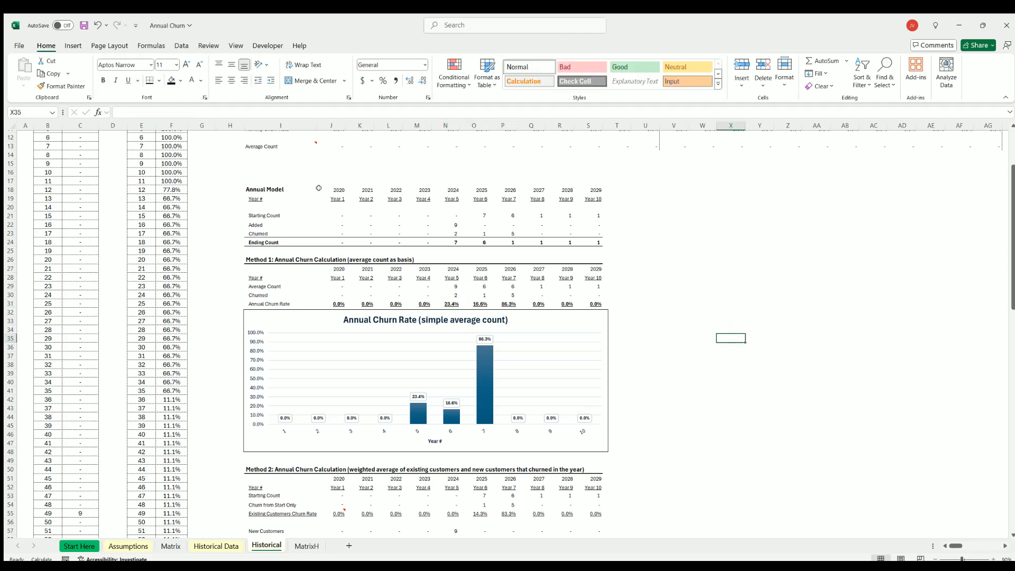
Inspect Method 2's 2024 new customer and churn formulas and the Weighted Average Churn Rate row on the Historical sheet.
scroll(318, 188, down, 4)
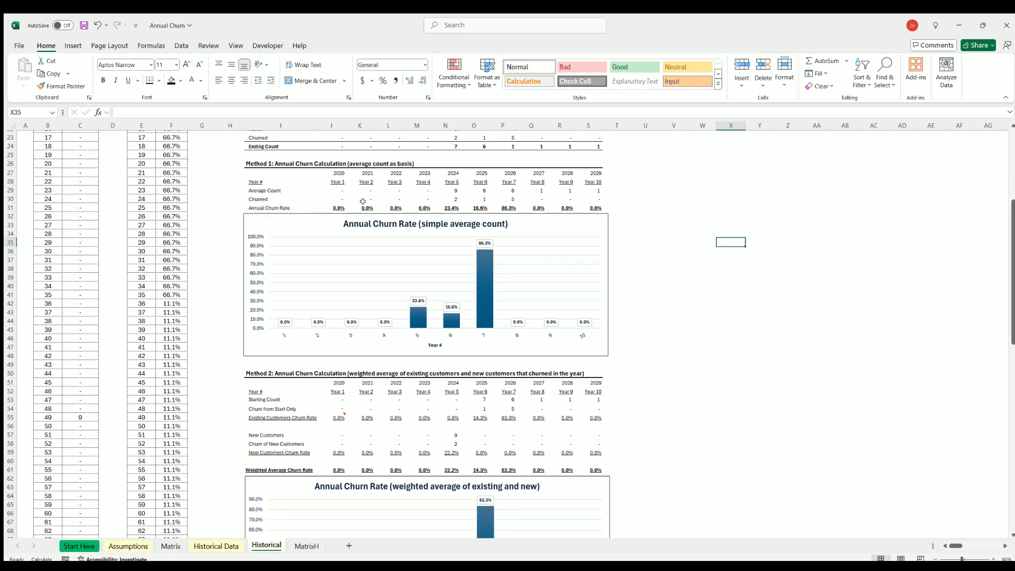
scroll(362, 201, down, 7)
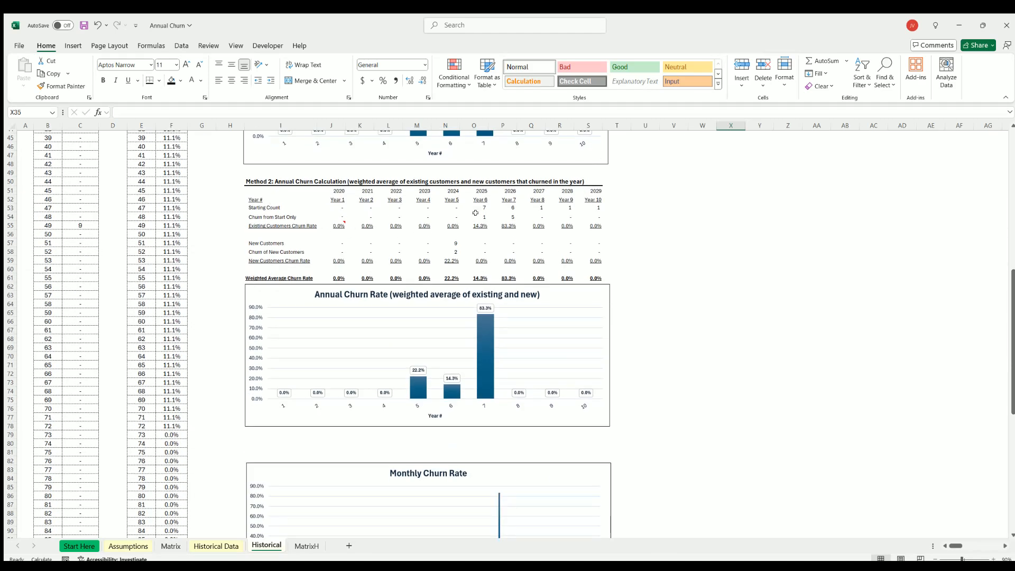
click(444, 241)
key(Down)
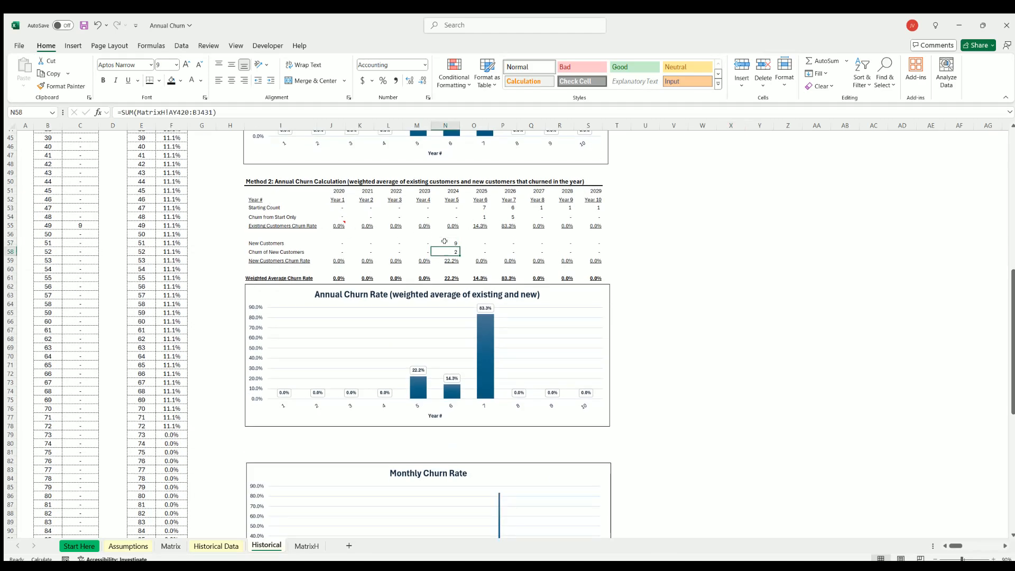
click(445, 241)
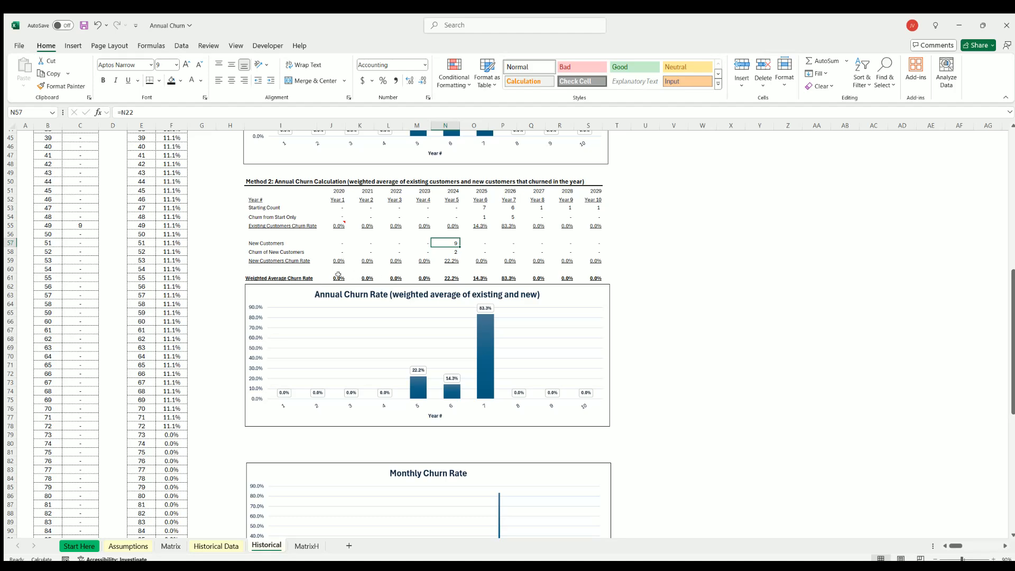
drag(338, 276, 594, 278)
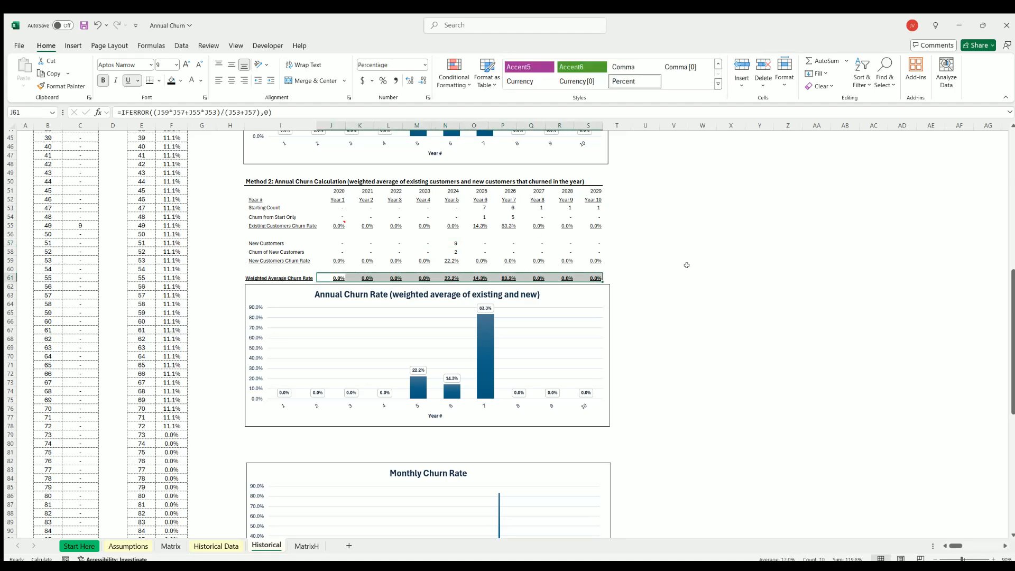
click(730, 269)
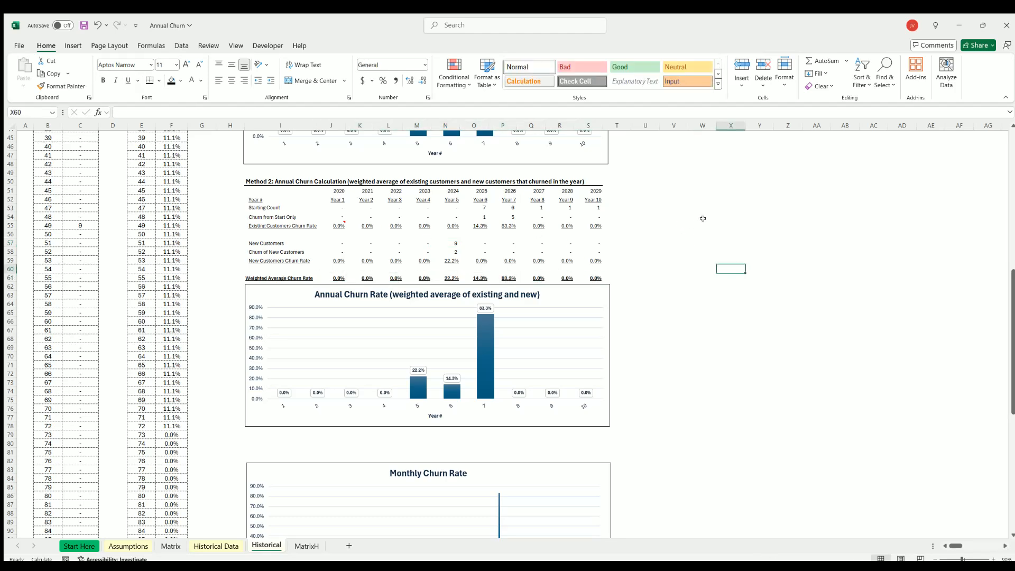
Try 2023, 2024, 2025 and 2026 in turn as the selected year for Method 3: Total Customer-Months.
scroll(697, 221, down, 15)
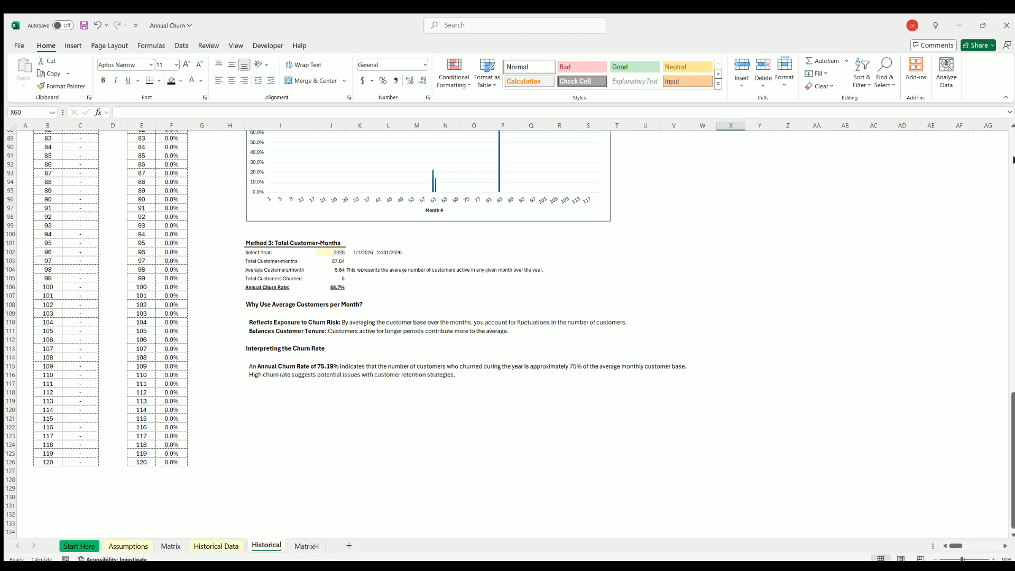
click(334, 252)
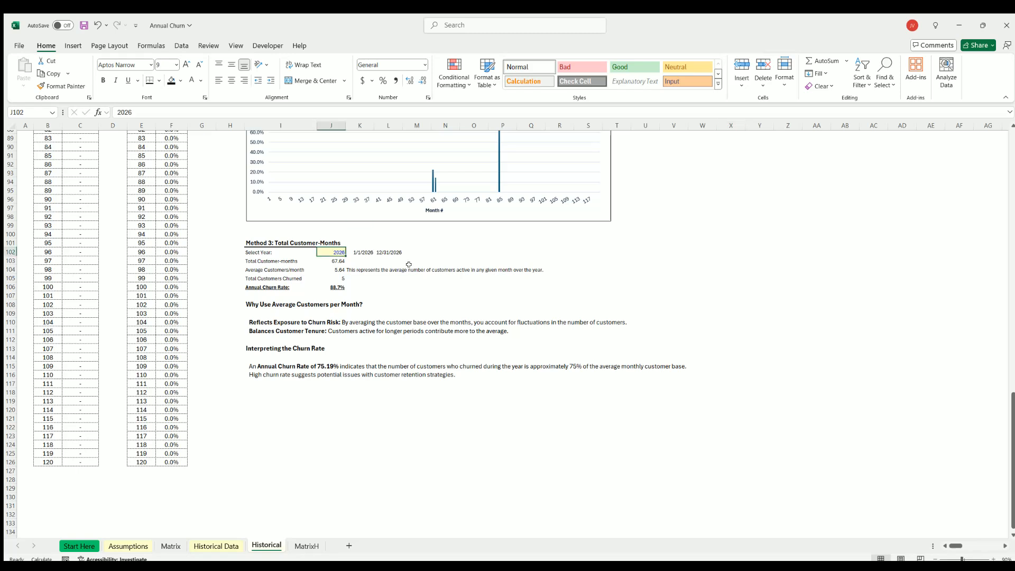
text(2023)
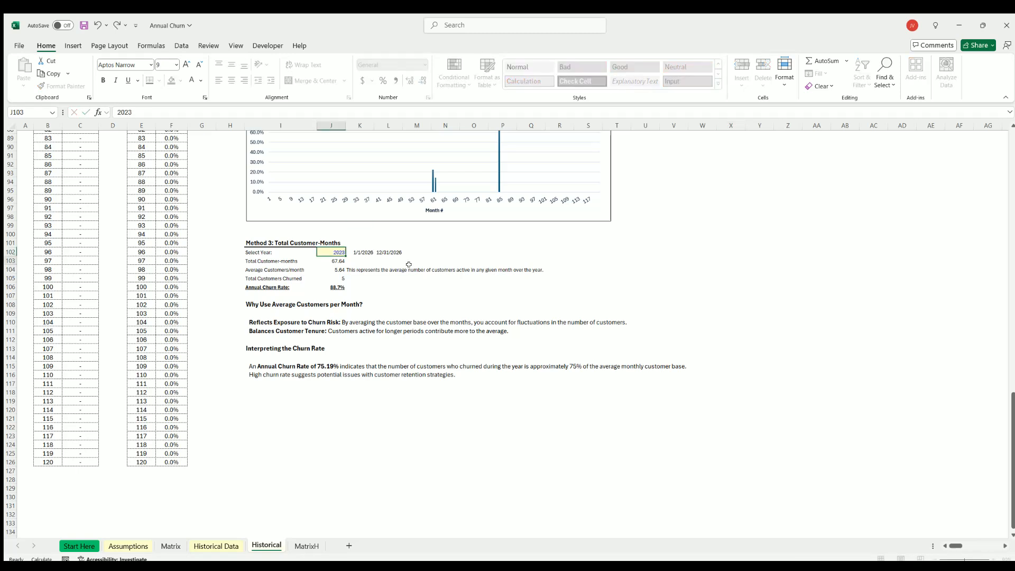
key(Return)
key(Up)
text(2024)
key(Return)
key(Up)
text(20)
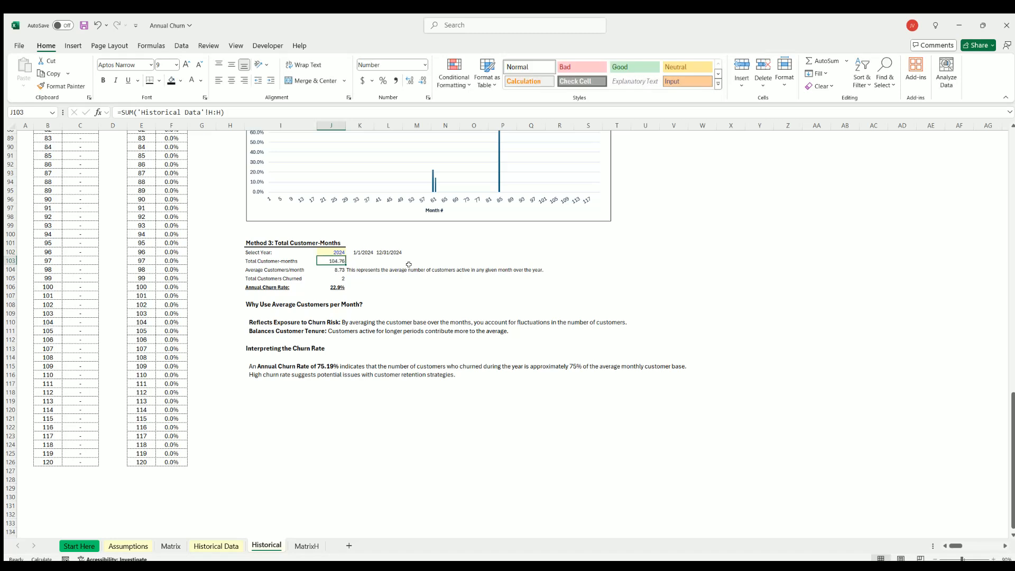
text(25)
key(Return)
key(Up)
text(2026)
key(Return)
Set Method 3's Select Year to 2024.
key(Up)
text(2024)
key(Return)
Check the customers' start and end dates in B3:C11 of Historical Data, and return to Method 3 on the Historical sheet.
click(216, 545)
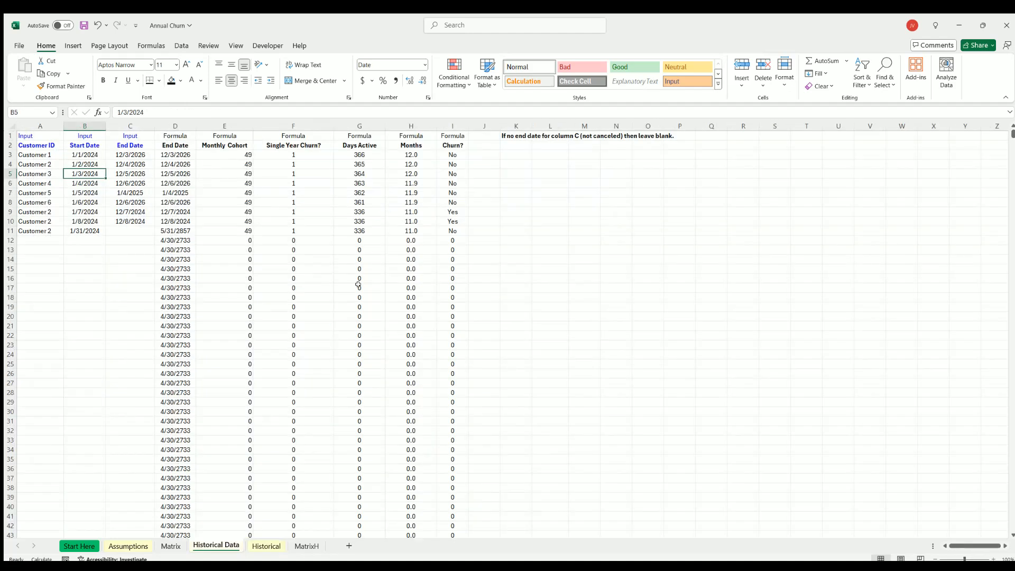
drag(80, 151, 130, 232)
click(266, 545)
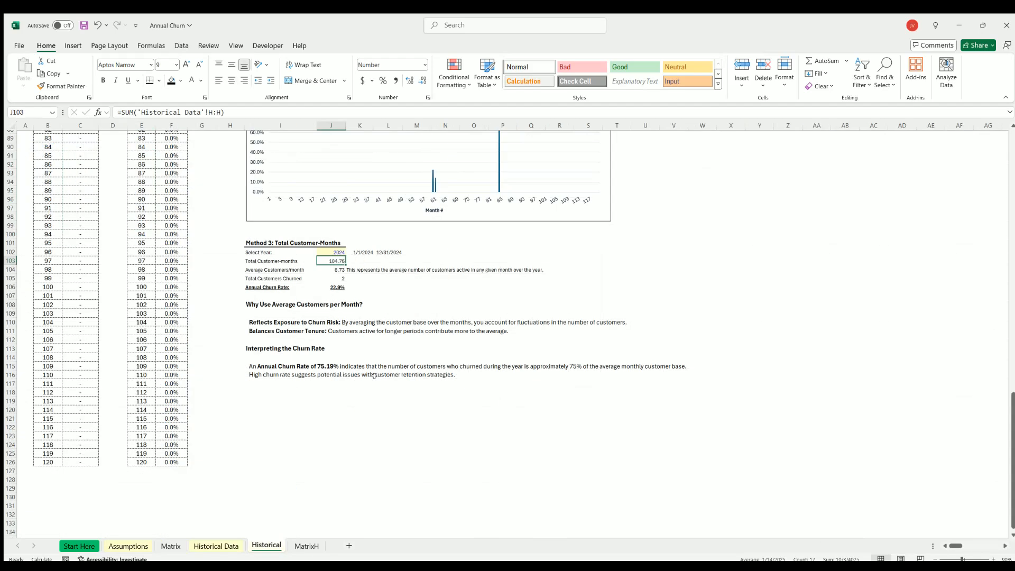
Compare Method 3's selected year in J102 with the Historical Data sheet, and inspect the Average Customers/month formula in J104.
click(331, 251)
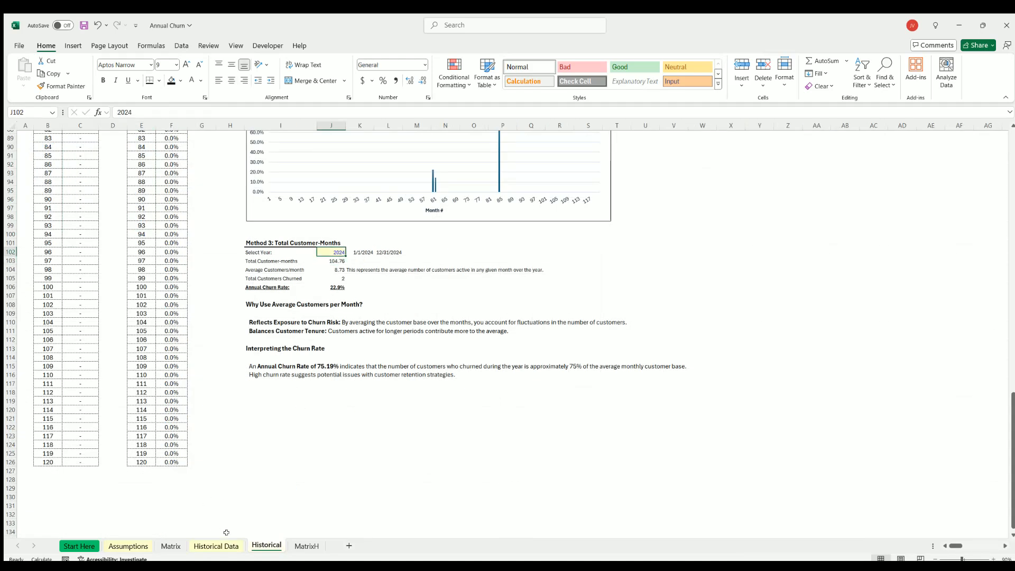
click(217, 545)
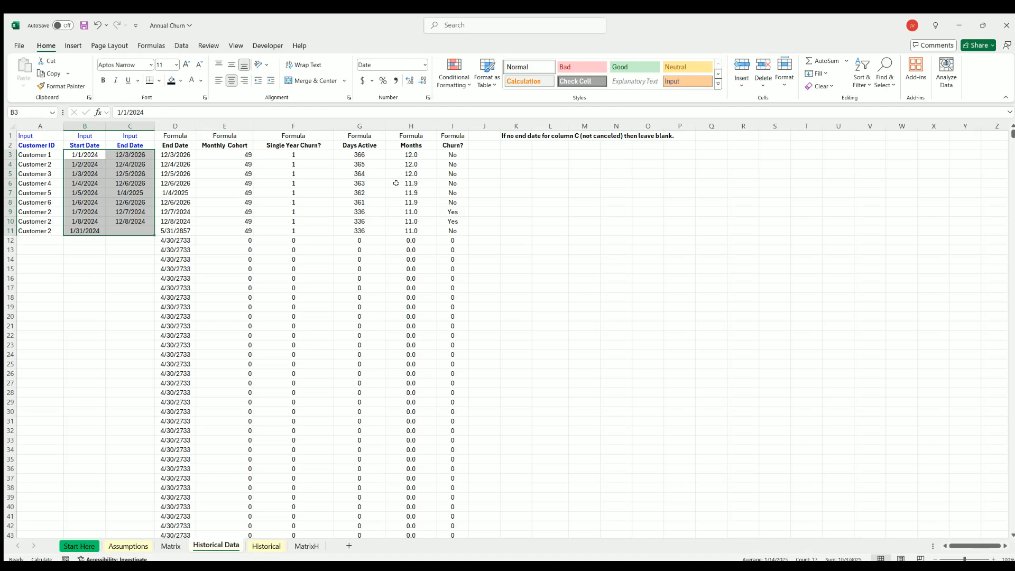
click(267, 546)
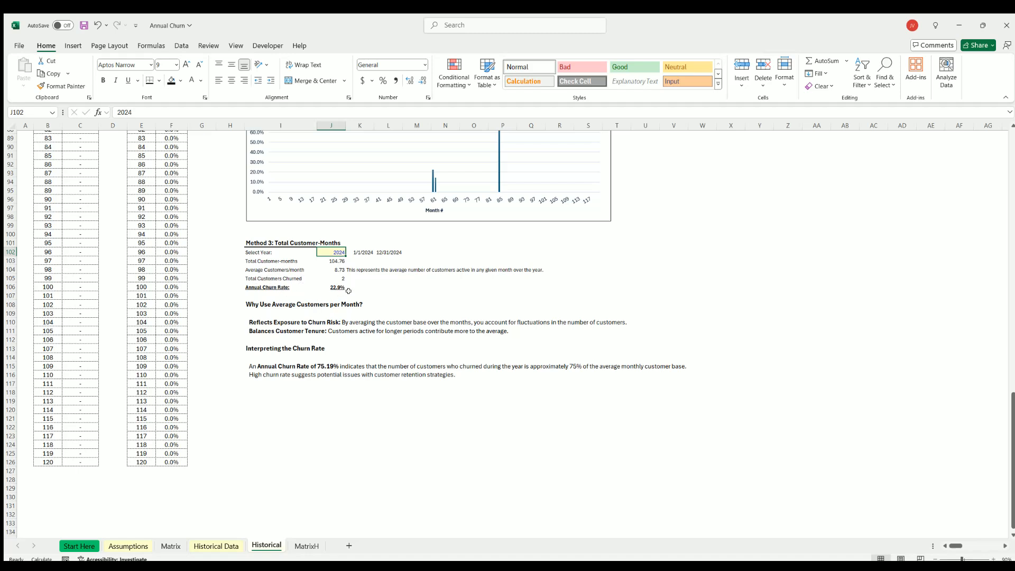
click(336, 268)
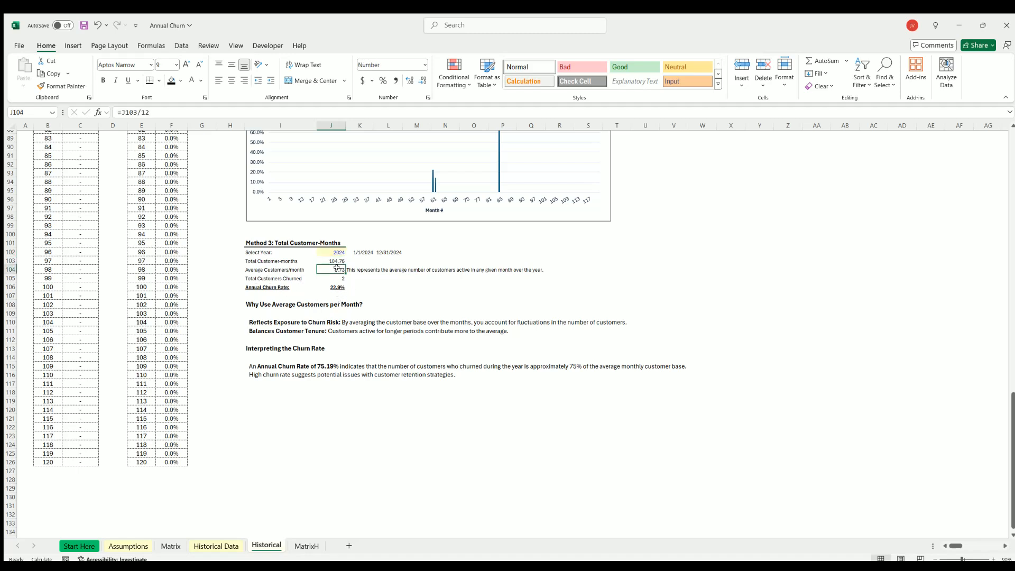
Inspect the Days Active and Months formulas on Historical Data, and review the customers' months in H3:H11.
click(226, 546)
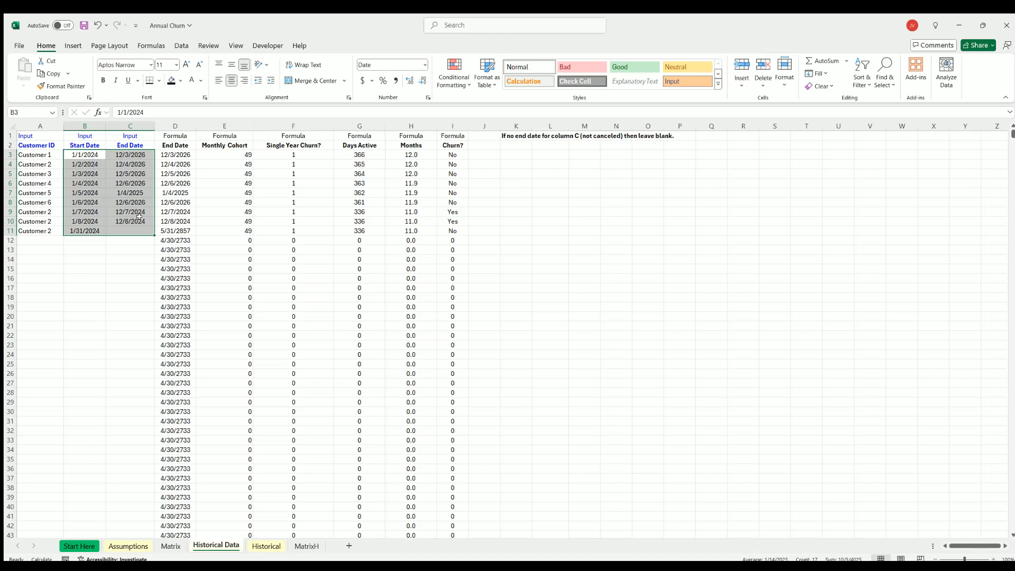
click(92, 201)
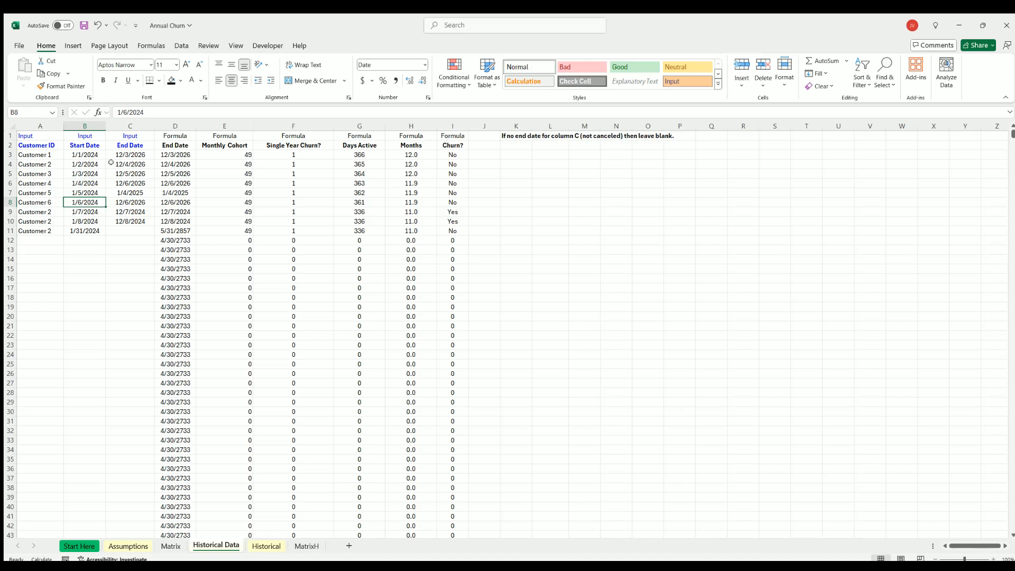
click(358, 153)
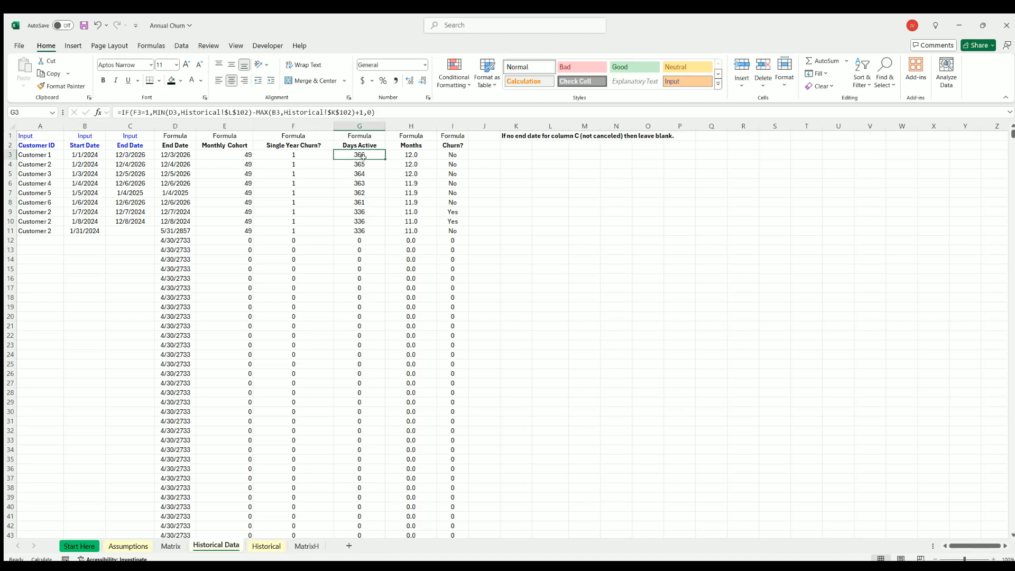
click(414, 153)
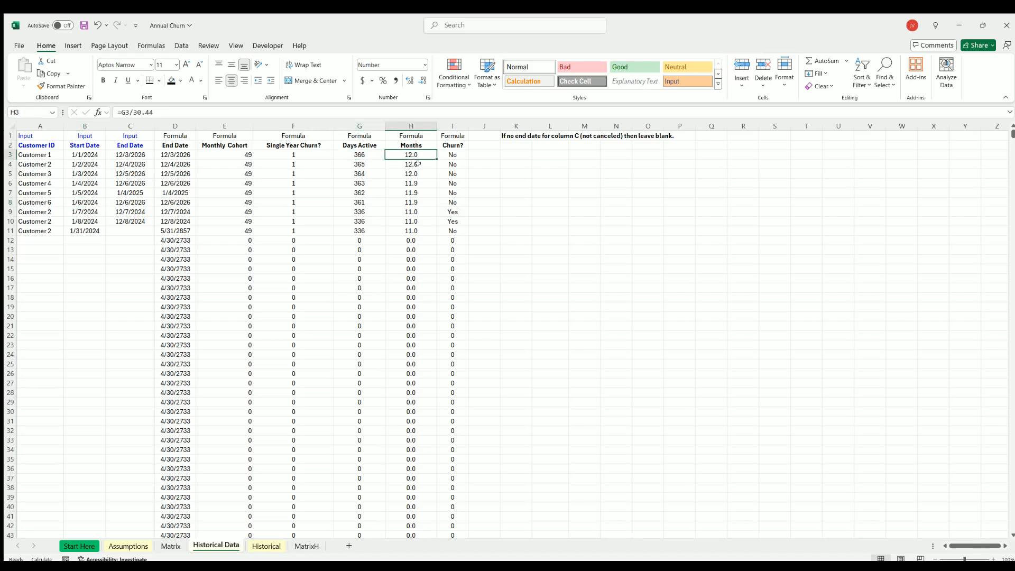
click(418, 171)
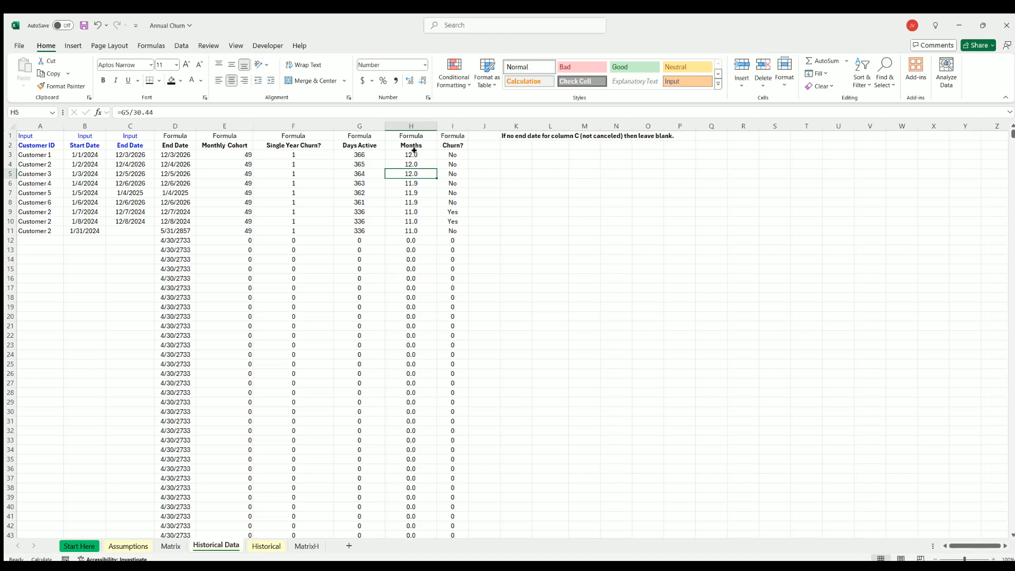
drag(414, 150, 418, 227)
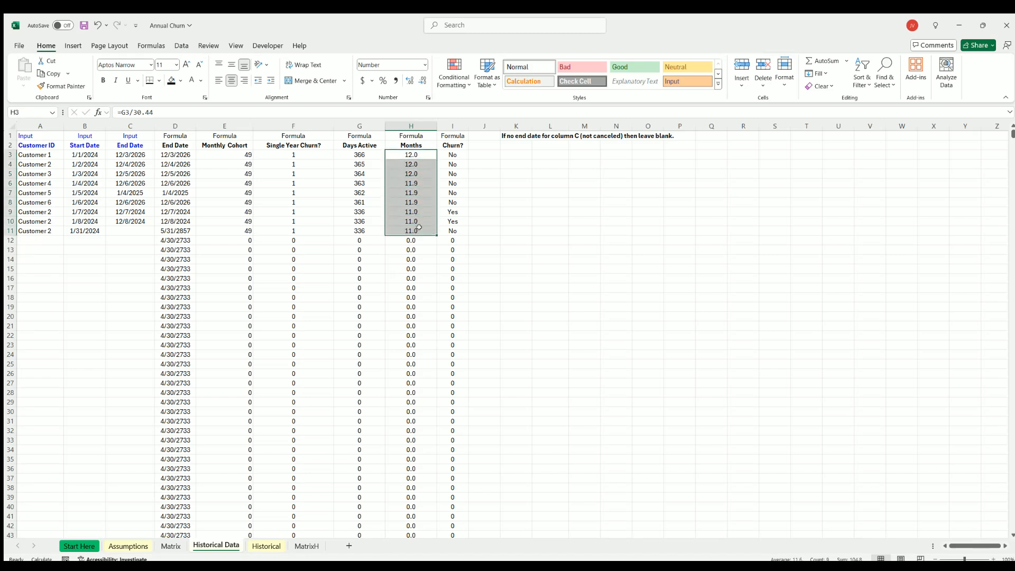
click(689, 325)
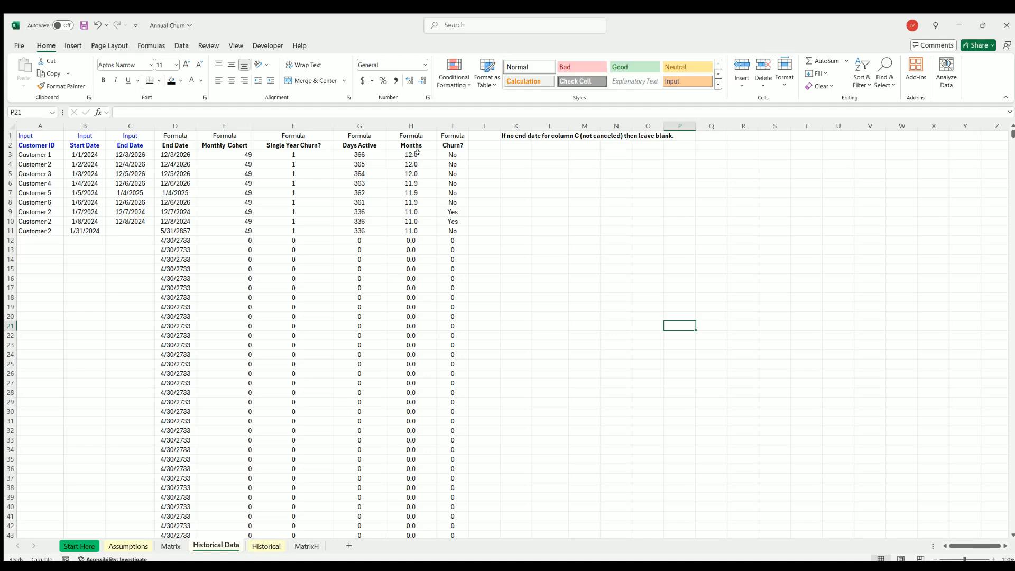
Inspect Method 3's Total Customer-months and Average Customers/month formulas on the Historical sheet alongside the selected year.
click(267, 546)
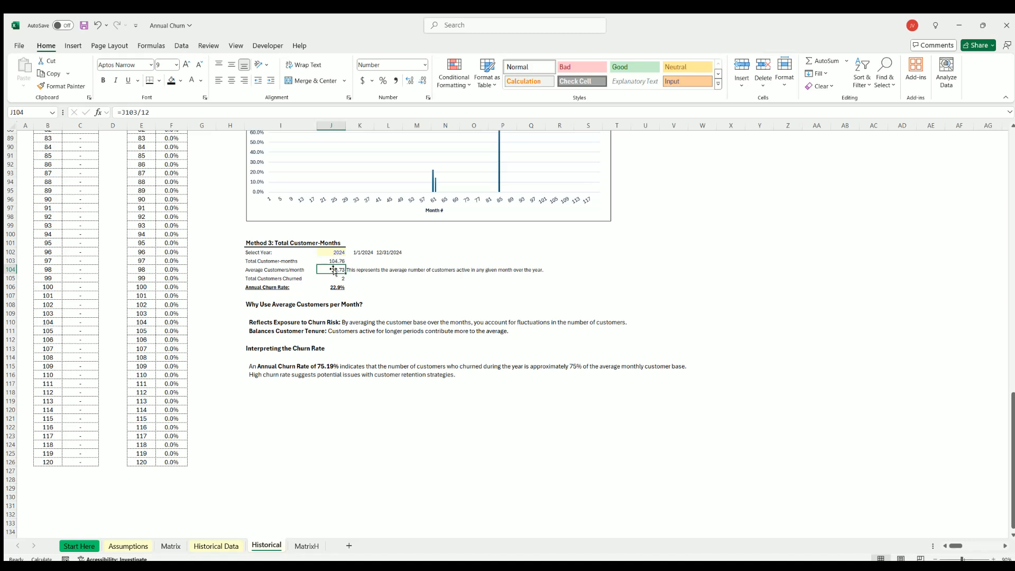
click(334, 260)
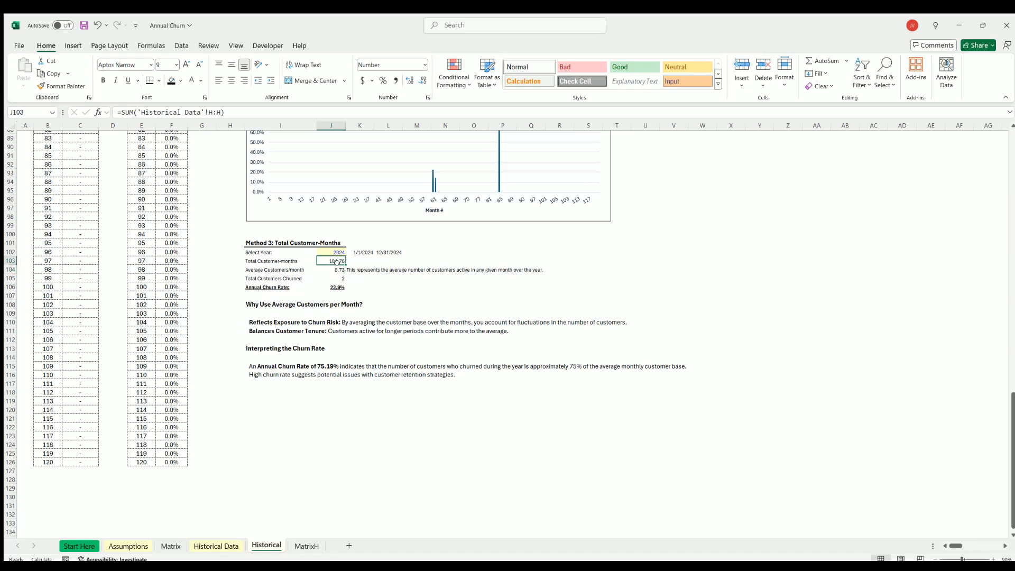
click(333, 268)
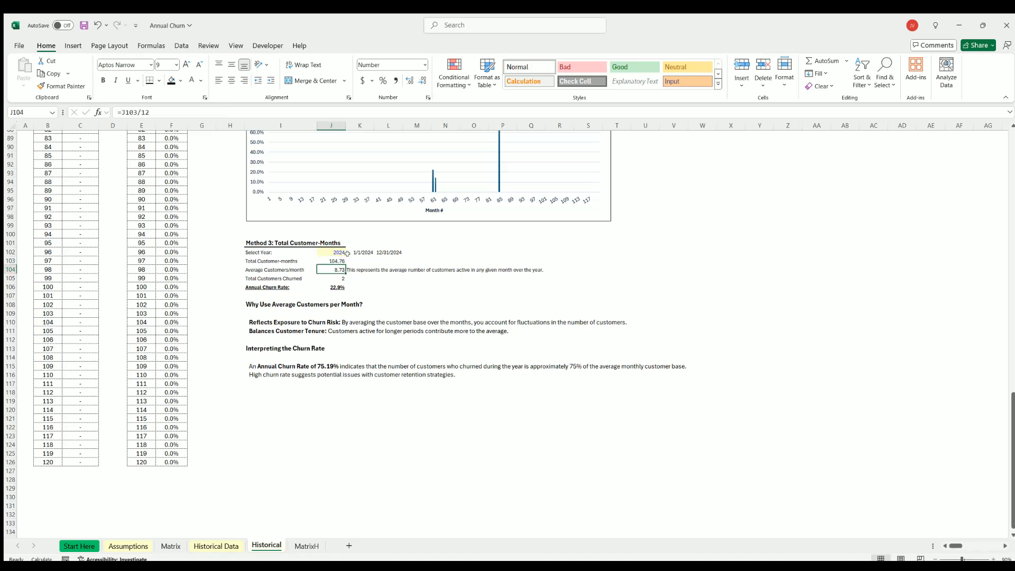
click(333, 249)
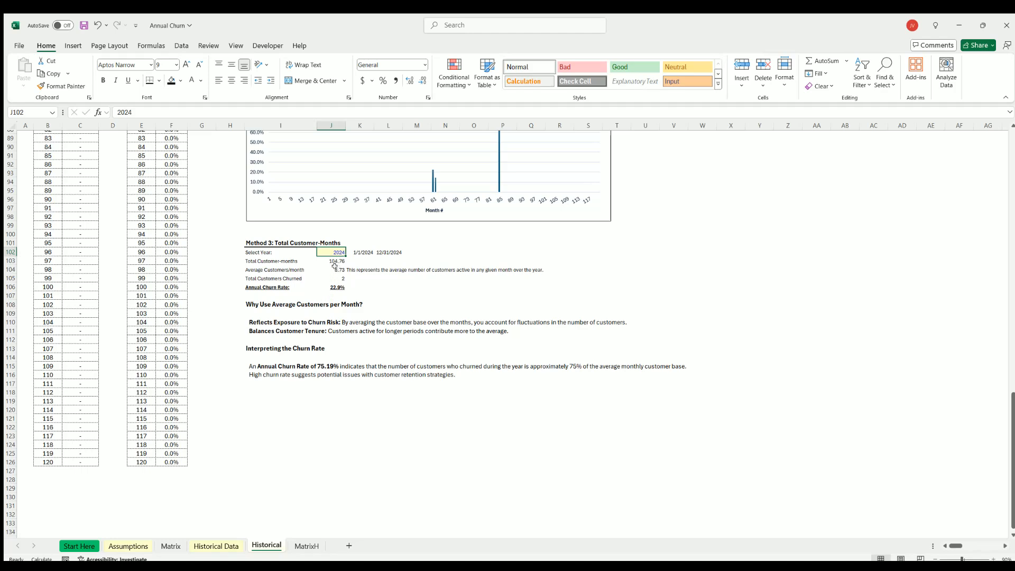
click(334, 267)
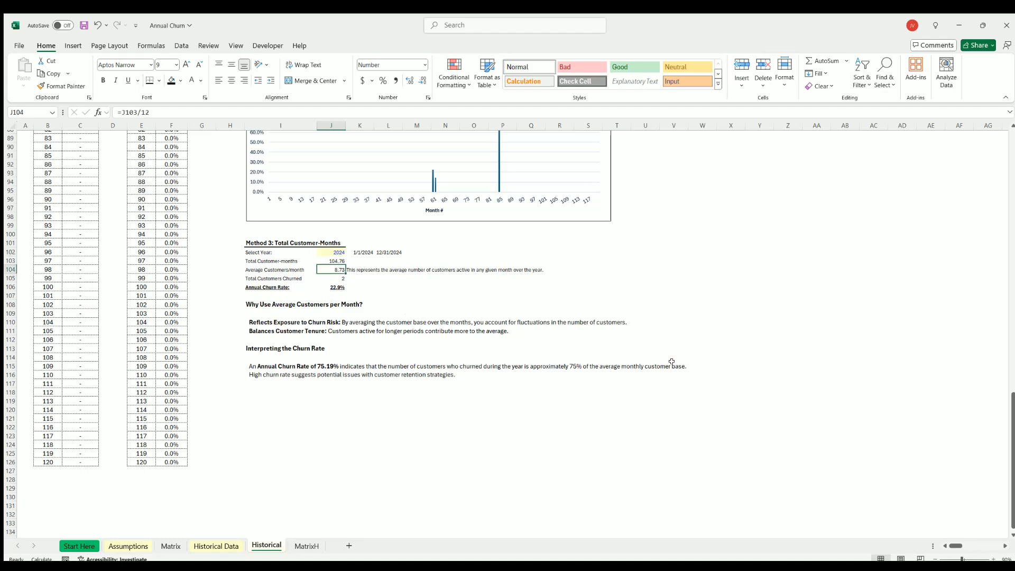
Review the 2024 Added and Churned figures in the Annual Model on the Historical sheet.
scroll(671, 361, up, 2)
scroll(674, 360, up, 16)
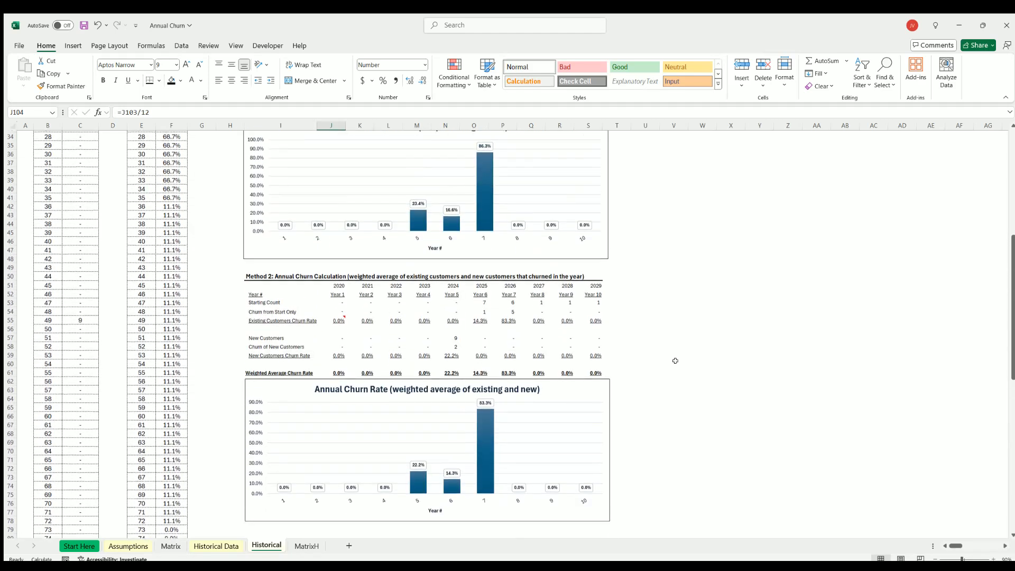
scroll(474, 325, up, 11)
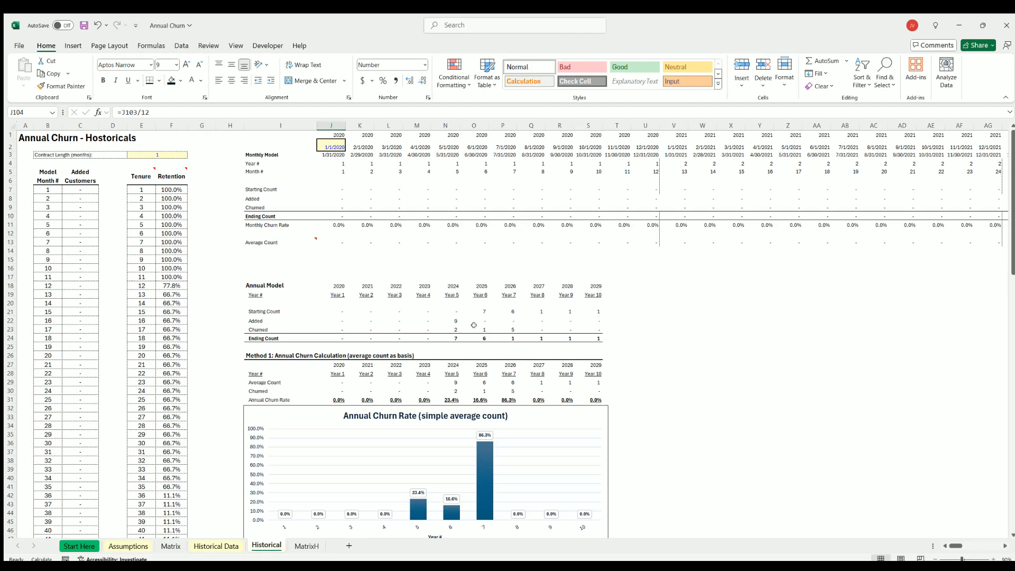
click(447, 317)
click(444, 326)
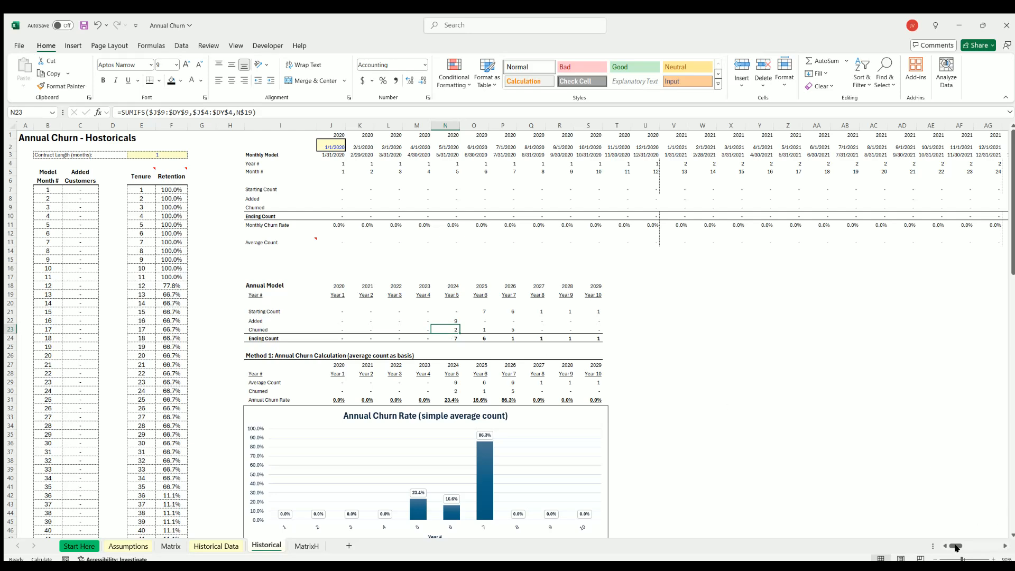
mouse_move(955, 546)
mouse_down()
mouse_move(970, 545)
mouse_move(955, 546)
mouse_up()
scroll(359, 329, down, 4)
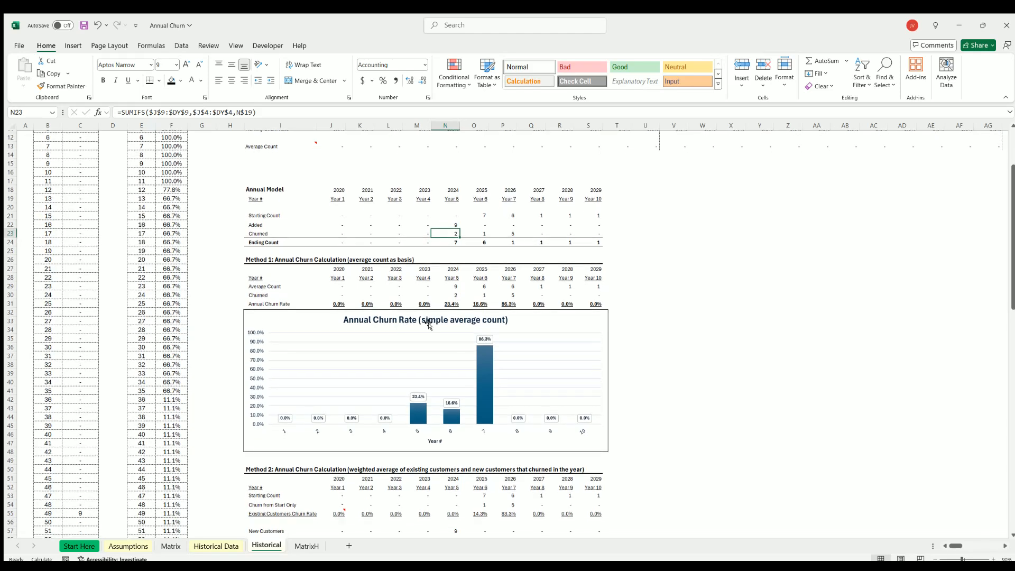
Compare Method 1's 2024 Average Count formula with Method 2's 2024 New Customers formula.
click(447, 286)
scroll(409, 336, down, 3)
scroll(409, 336, down, 4)
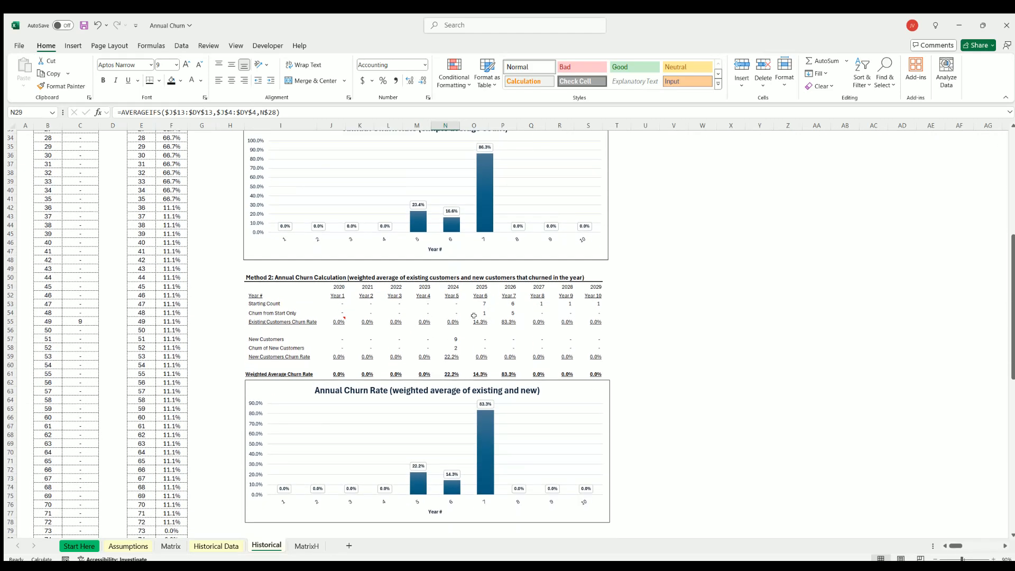
scroll(470, 327, up, 2)
scroll(470, 329, up, 5)
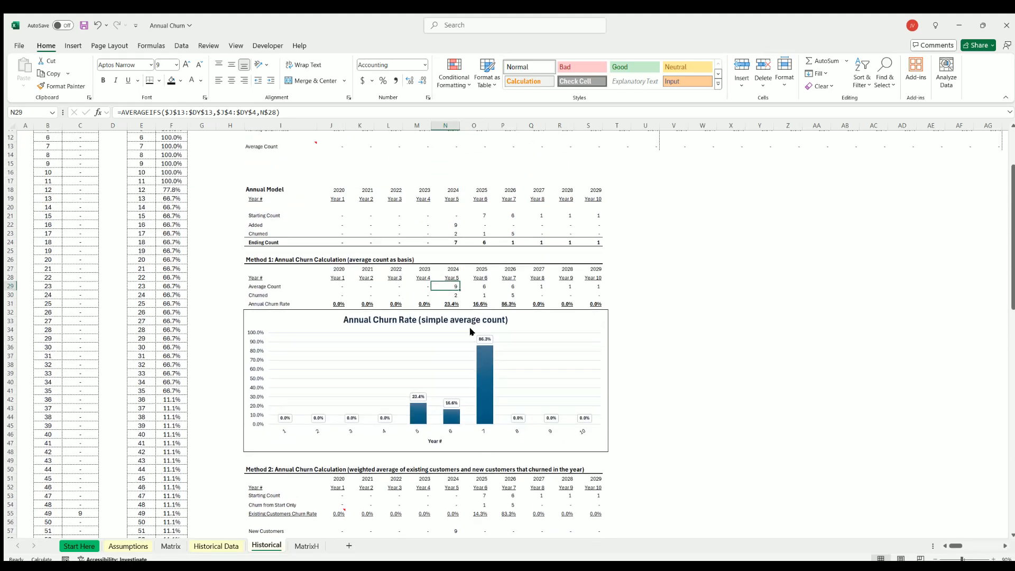
scroll(470, 328, down, 7)
scroll(469, 329, down, 4)
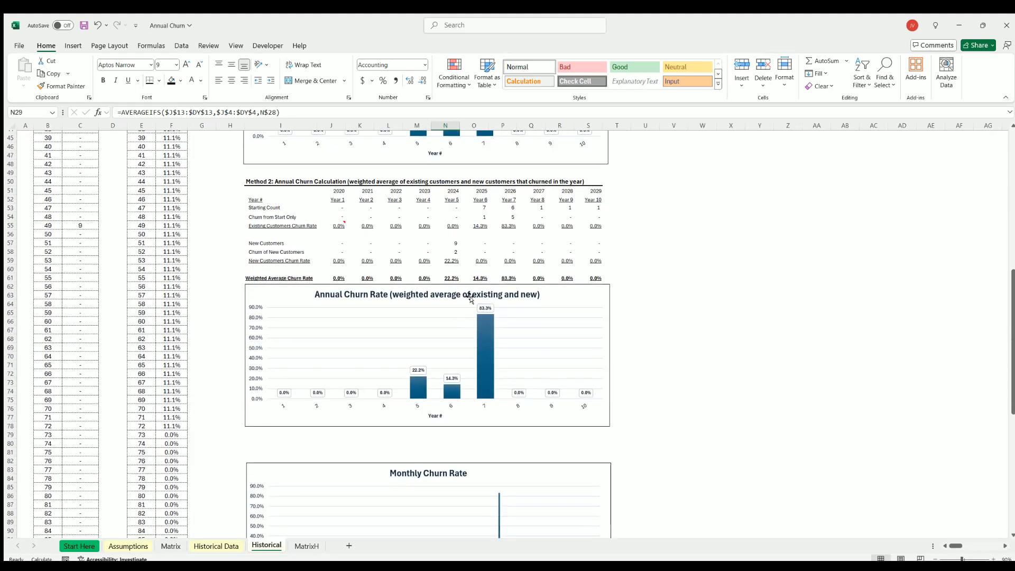
click(450, 243)
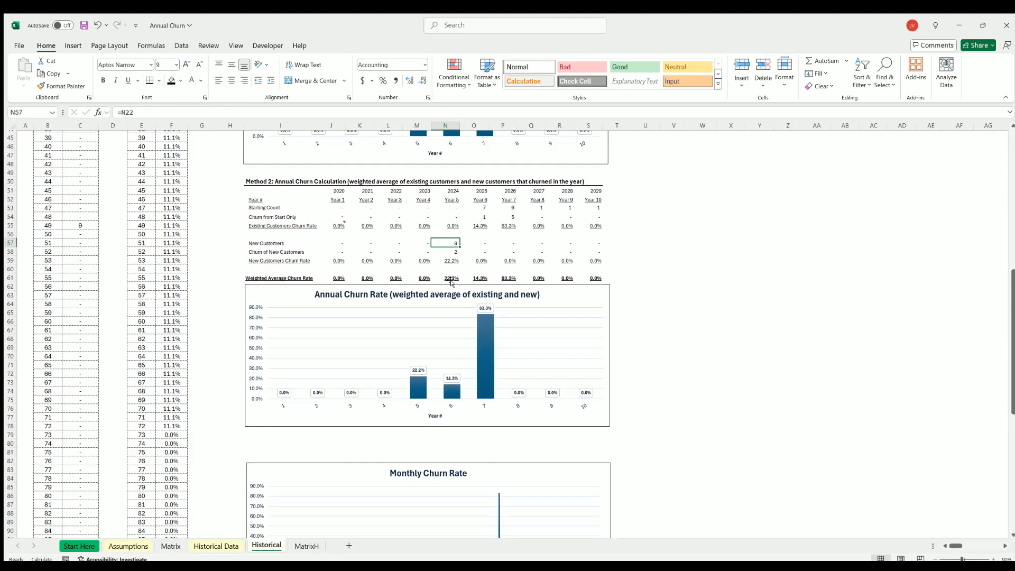
Recheck Method 3's Average Customers/month formula in J104 against the customer dates on Historical Data.
scroll(437, 311, down, 6)
scroll(437, 311, down, 9)
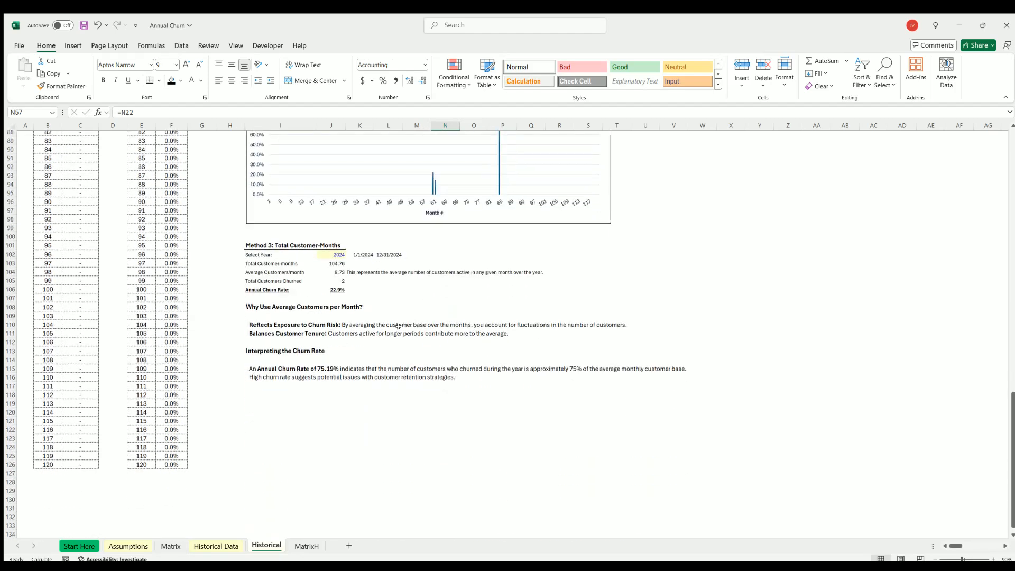
click(332, 269)
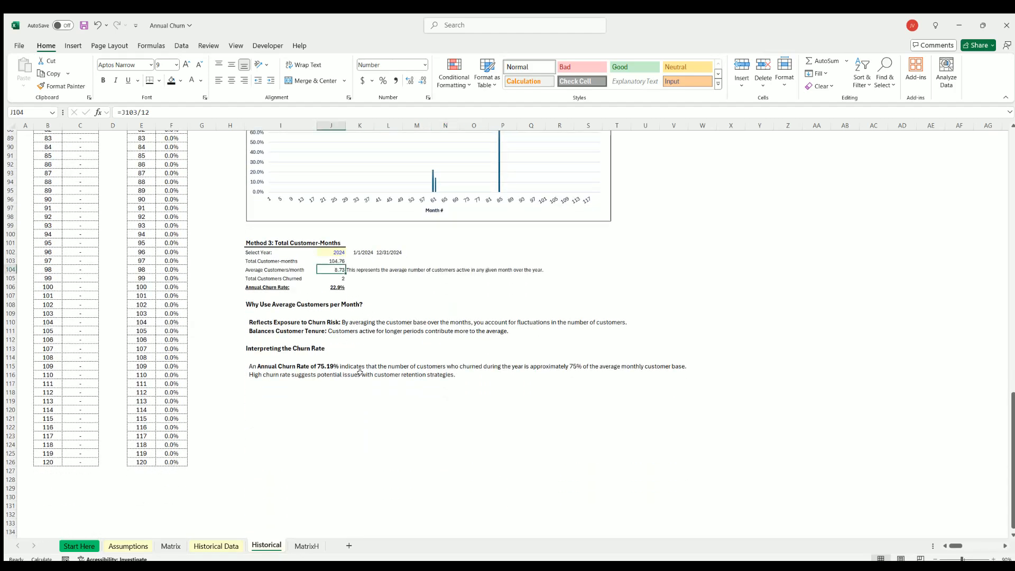
click(216, 545)
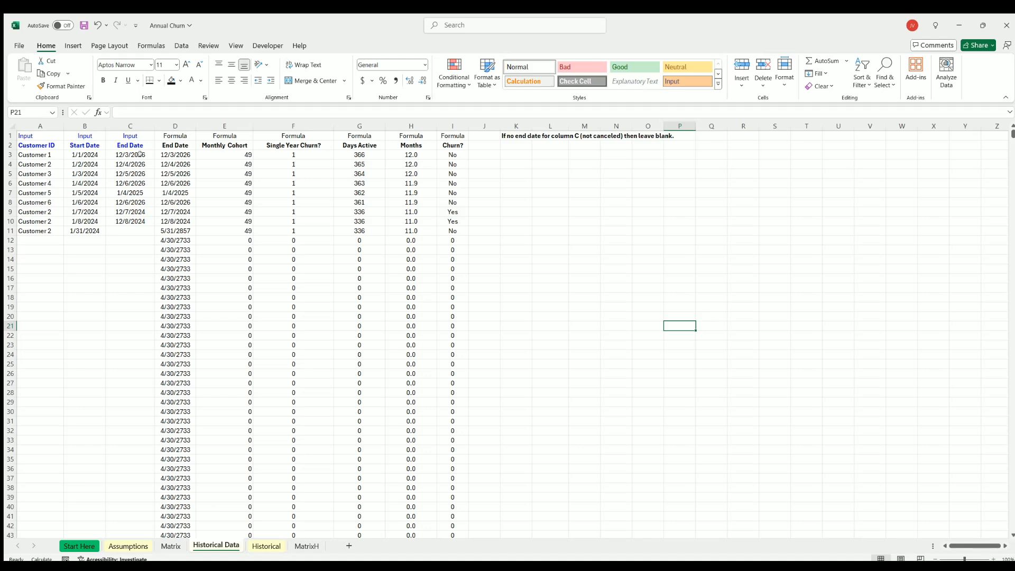
click(266, 545)
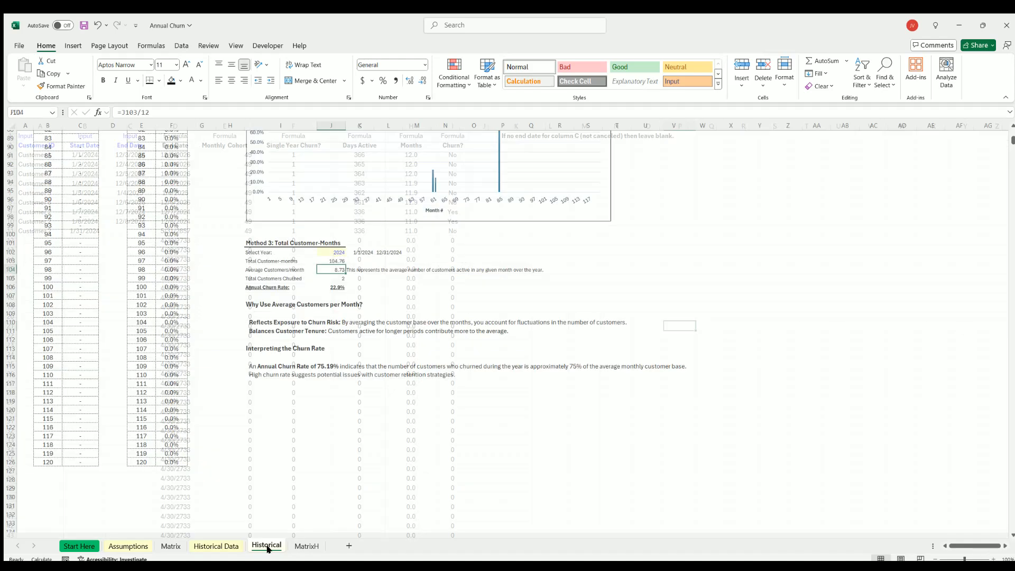
Set Customer 1's end date in C3 of Historical Data to 3/3/2024.
click(216, 545)
drag(87, 151, 111, 174)
click(126, 154)
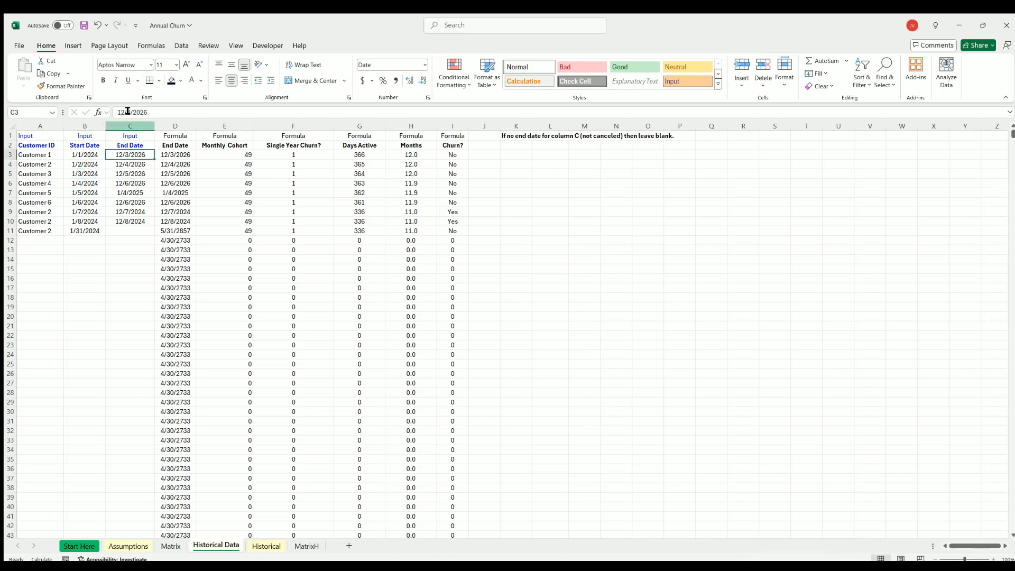
click(121, 112)
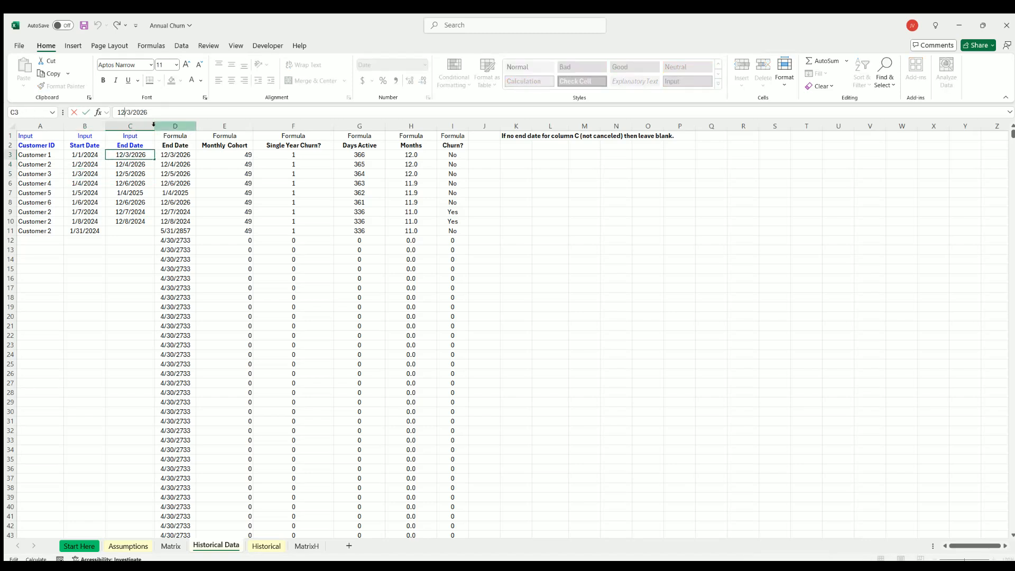
key(BackSpace)
key(BackSpace)
text(3)
key(BackSpace)
text(4)
key(Return)
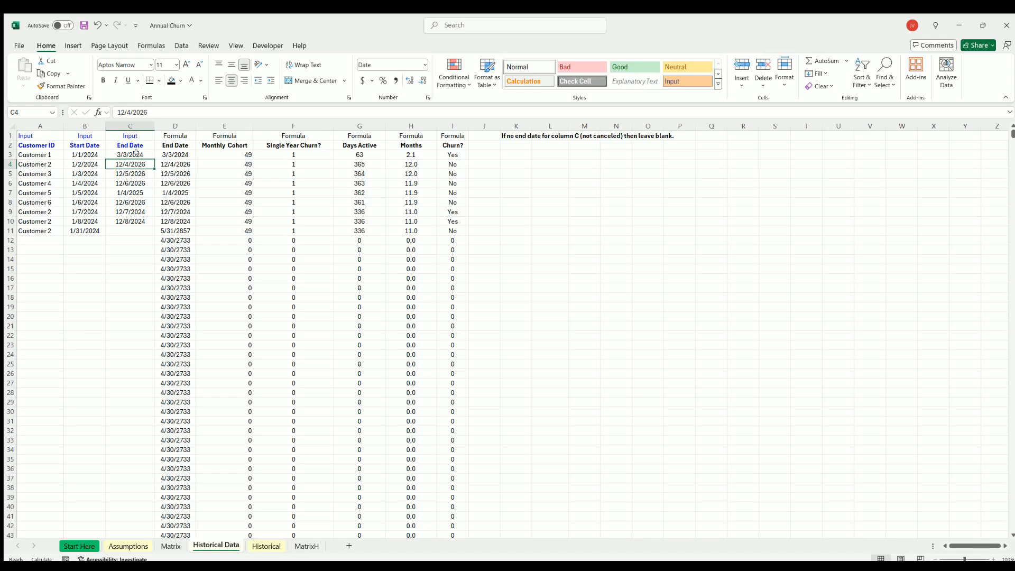
Check Method 3's annual churn rate on the Historical sheet, and undo Customer 1's end date change.
click(273, 551)
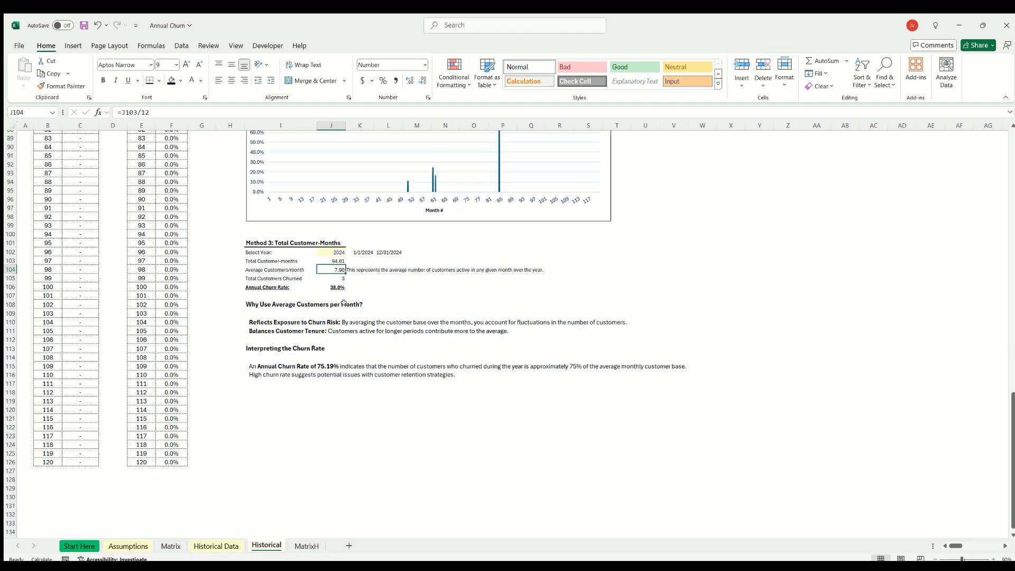
click(209, 546)
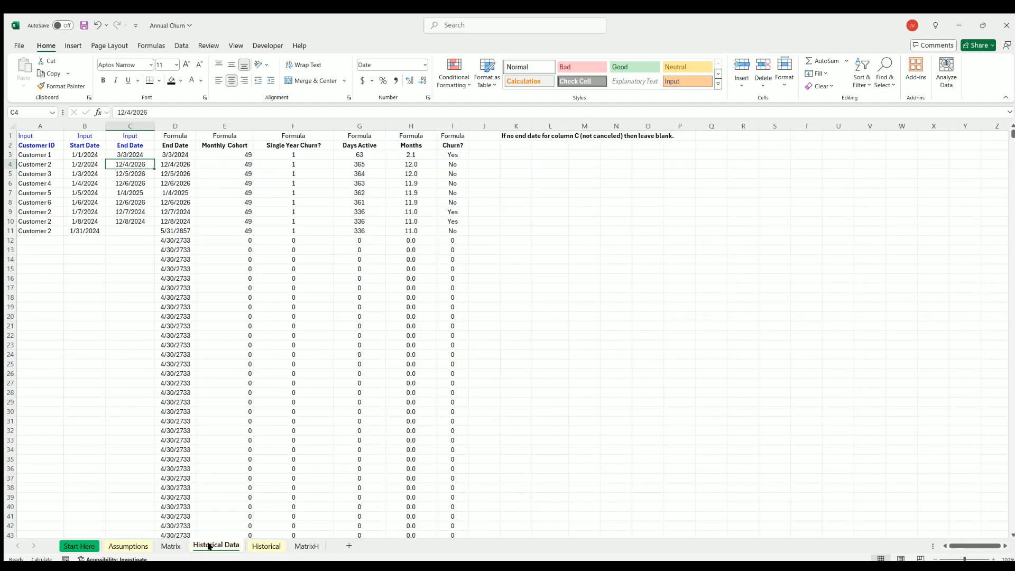
click(264, 545)
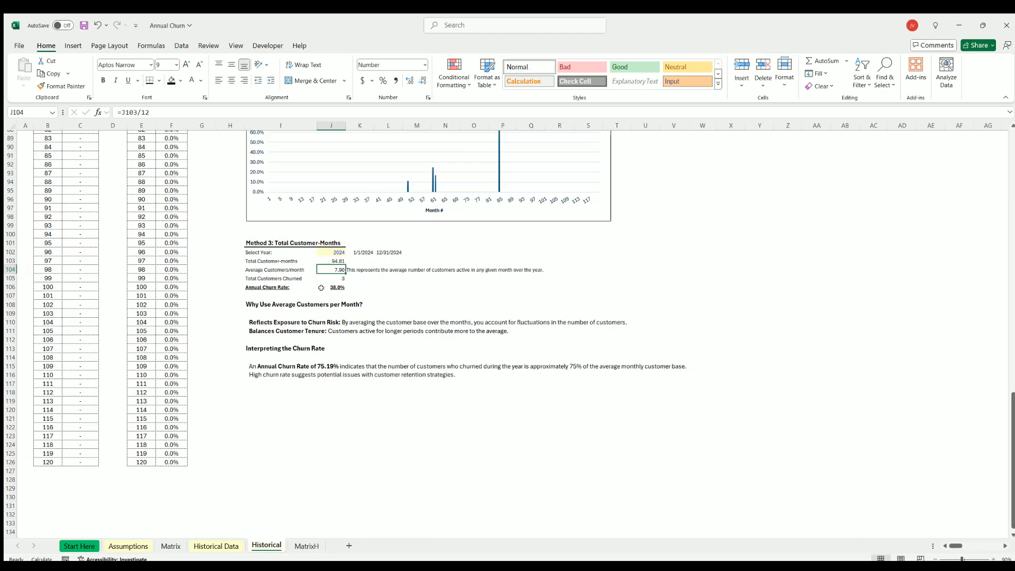
click(97, 25)
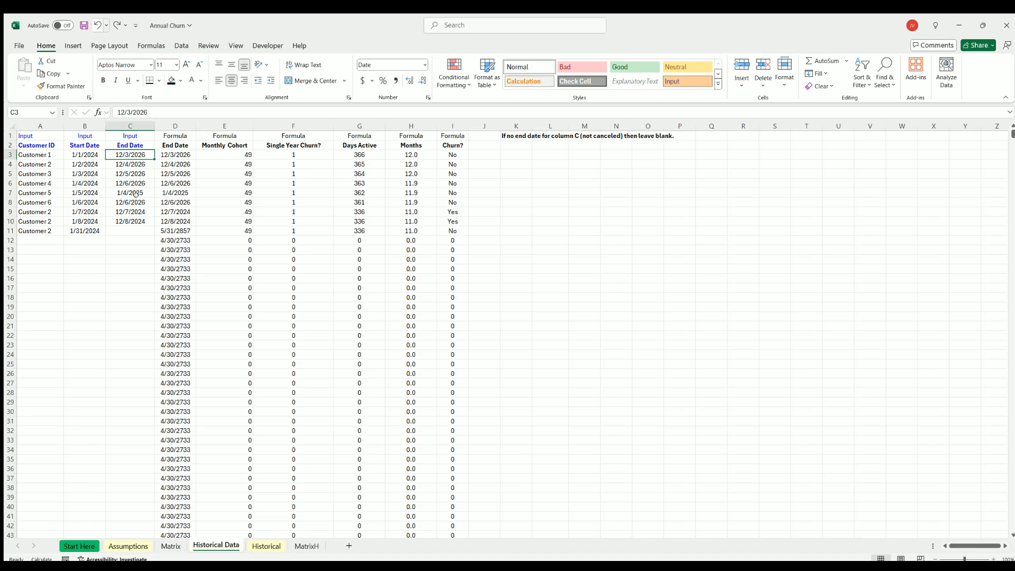
Redo Customer 1's end date change to 3/3/2024 and review the Months values in H3:H11 on Historical Data.
click(266, 546)
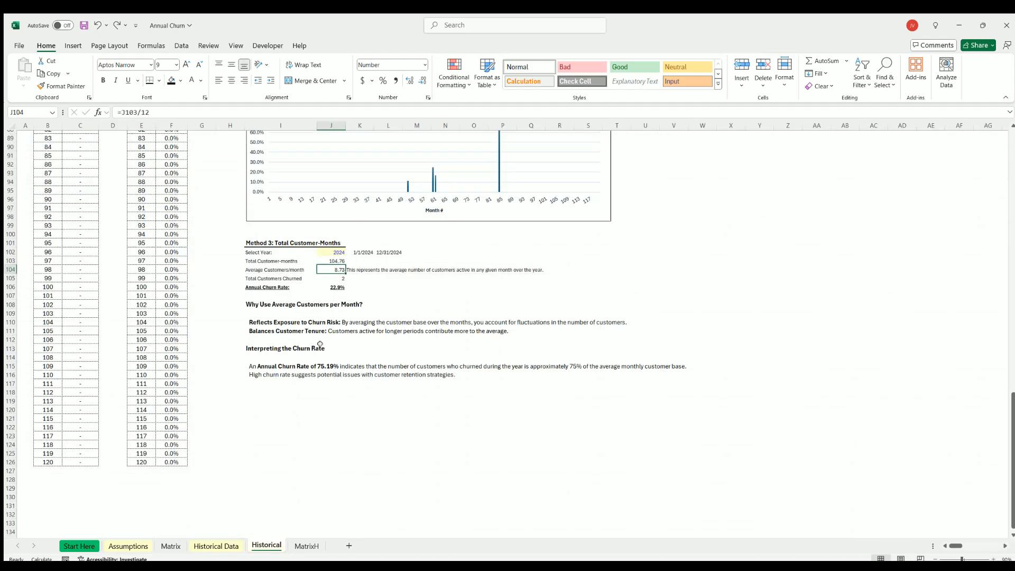
click(117, 24)
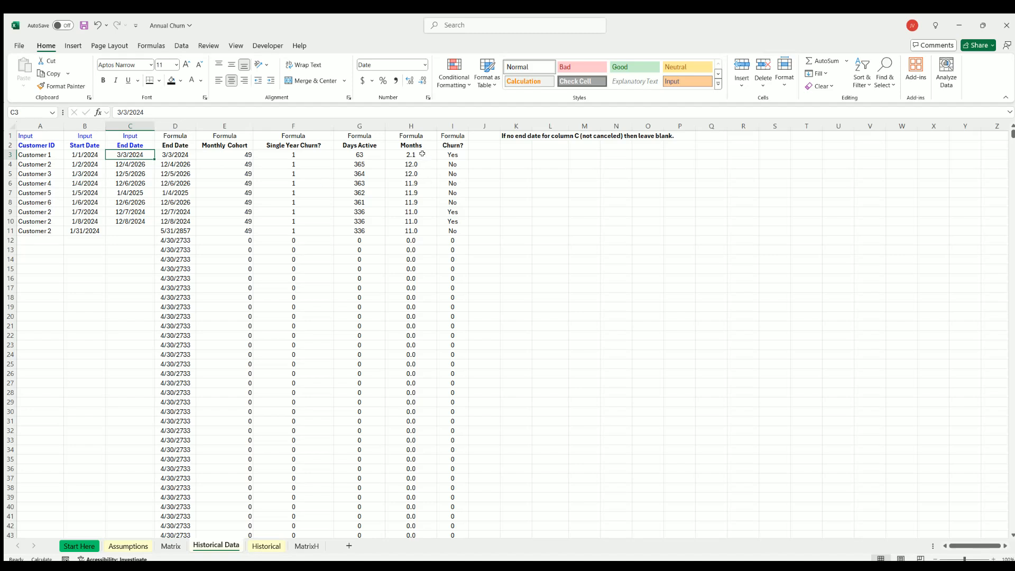
drag(420, 152, 418, 226)
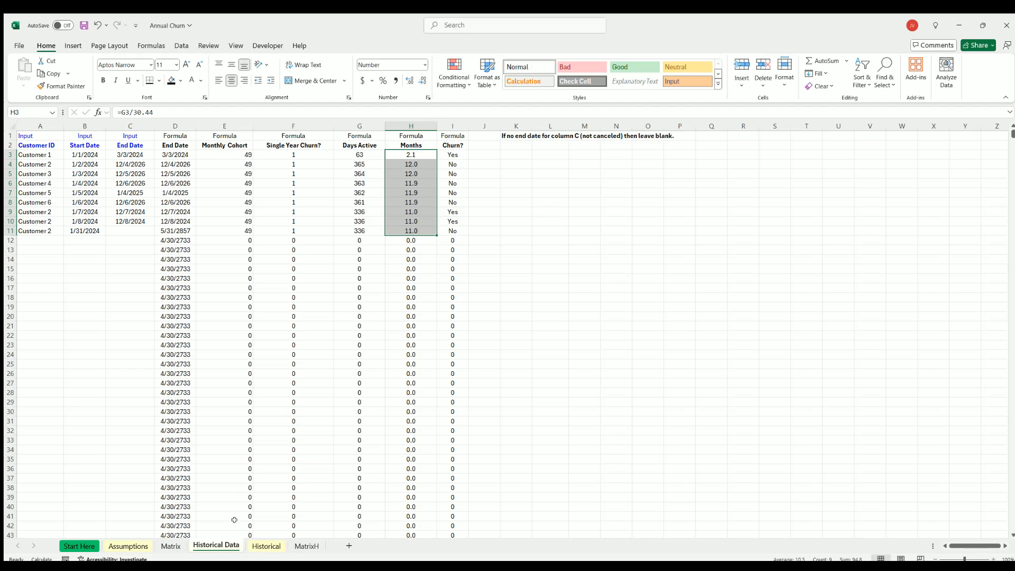
Inspect Method 3's Annual Churn Rate formula in J106 on the Historical sheet, leaving it unedited.
click(263, 545)
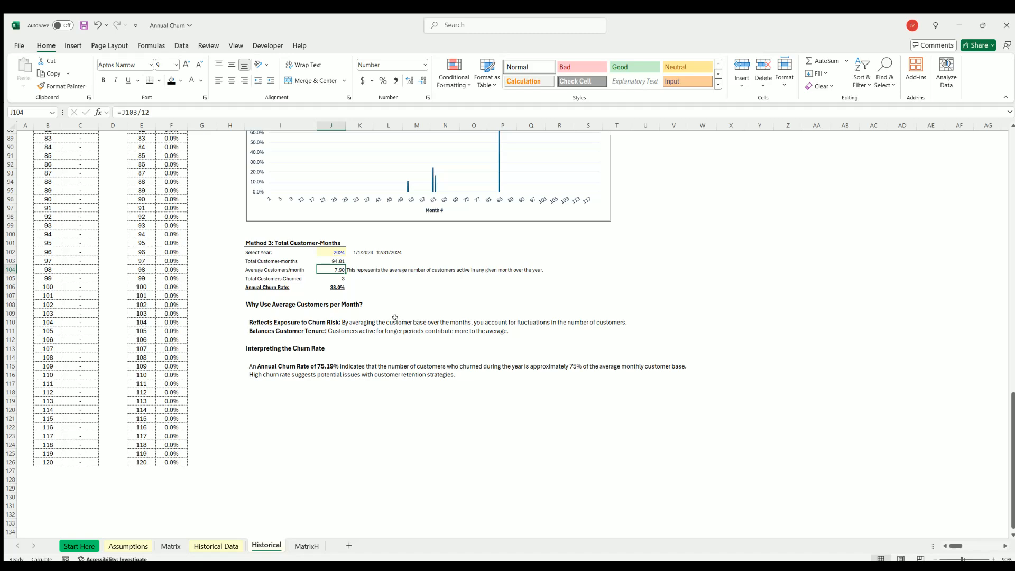
double_click(332, 287)
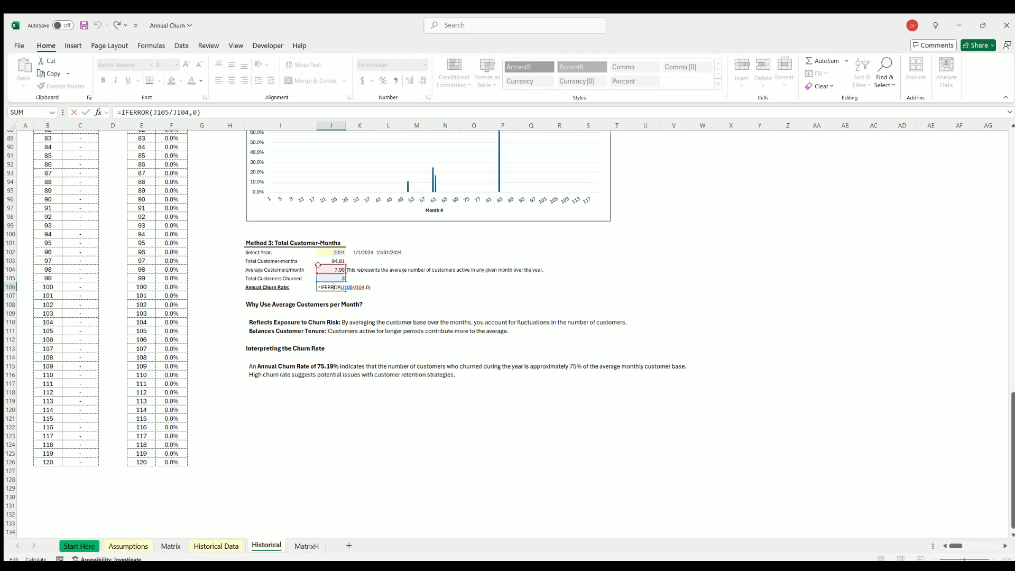
key(Escape)
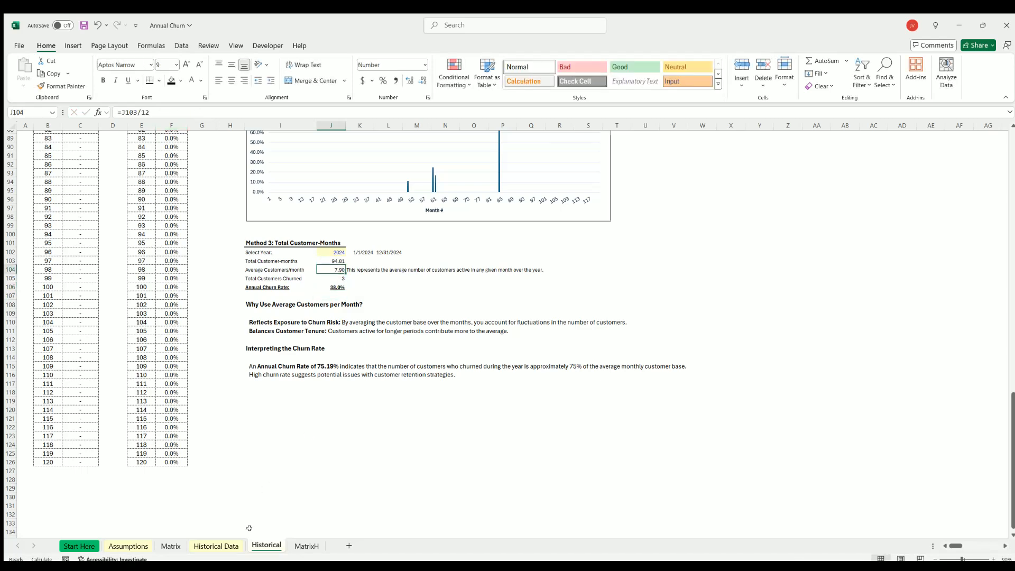
Undo Customer 1's end date change and check Method 3's Average Customers/month and Total Customers Churned formulas on the Historical sheet.
click(217, 545)
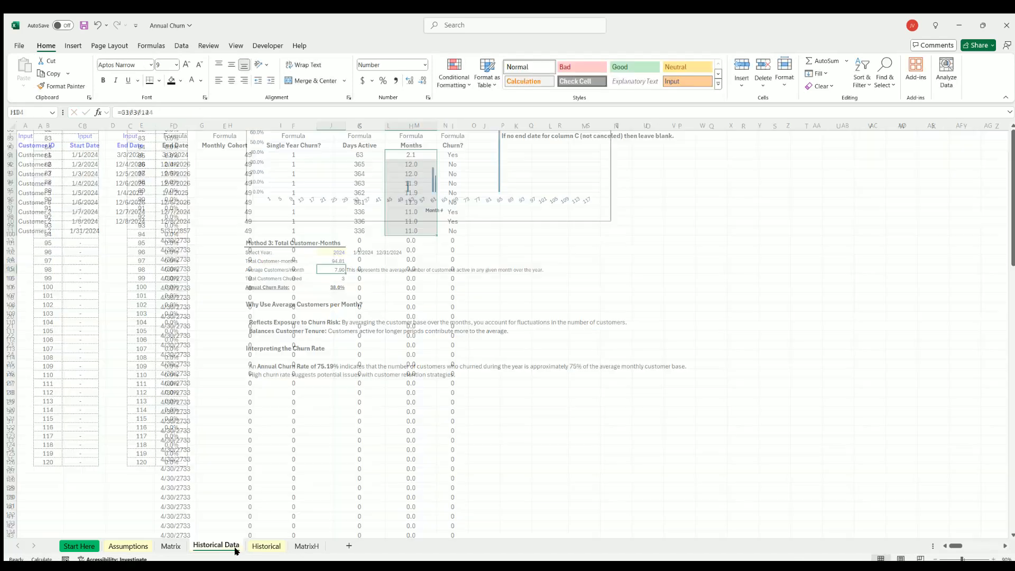
click(98, 25)
click(98, 26)
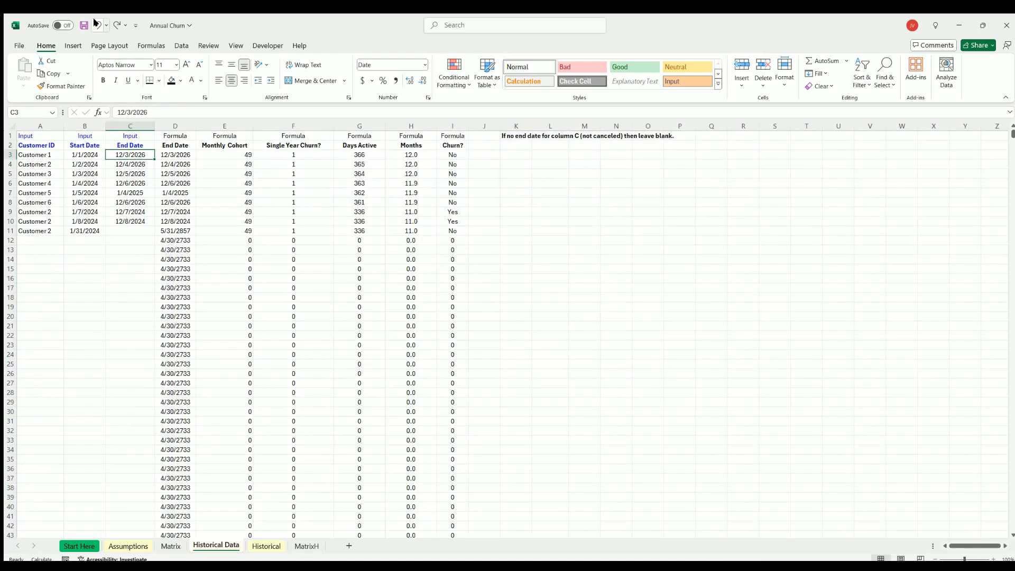
click(97, 26)
click(267, 545)
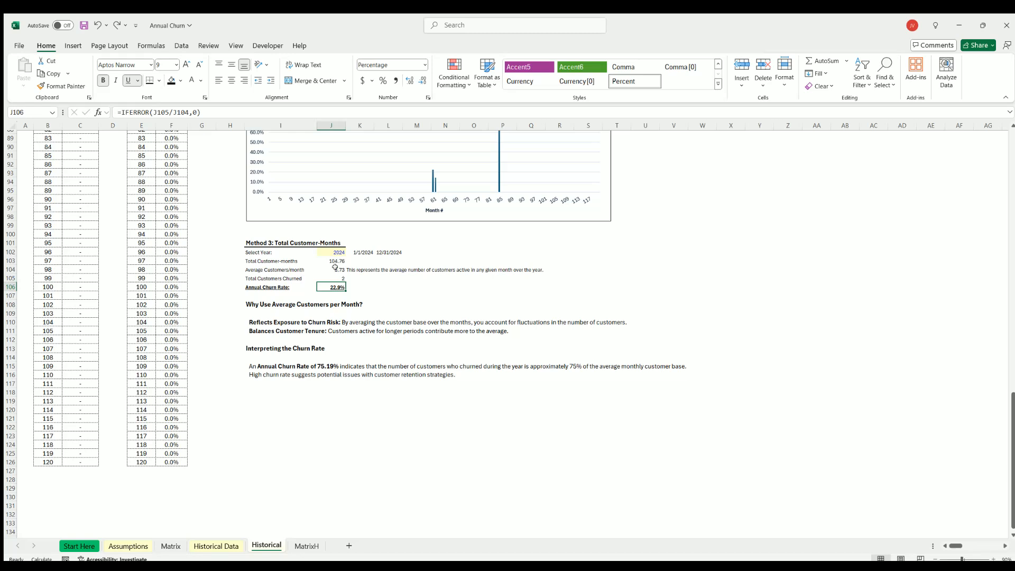
click(335, 268)
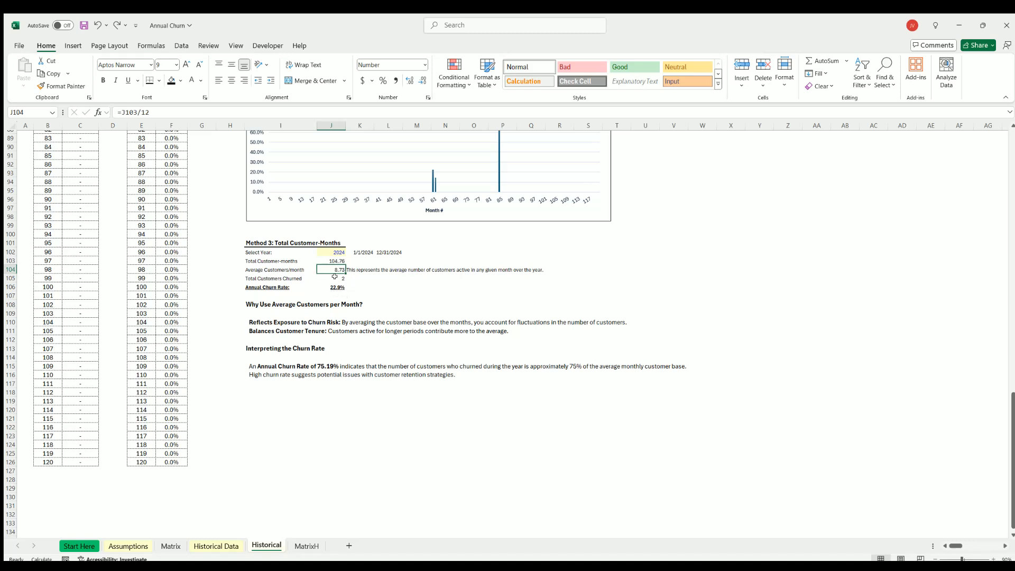
click(334, 277)
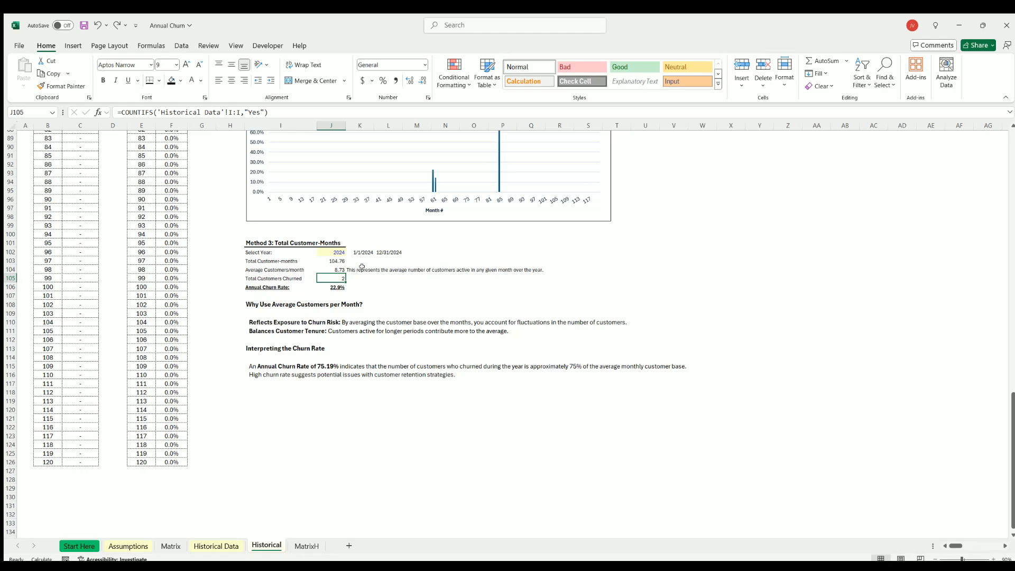
click(333, 267)
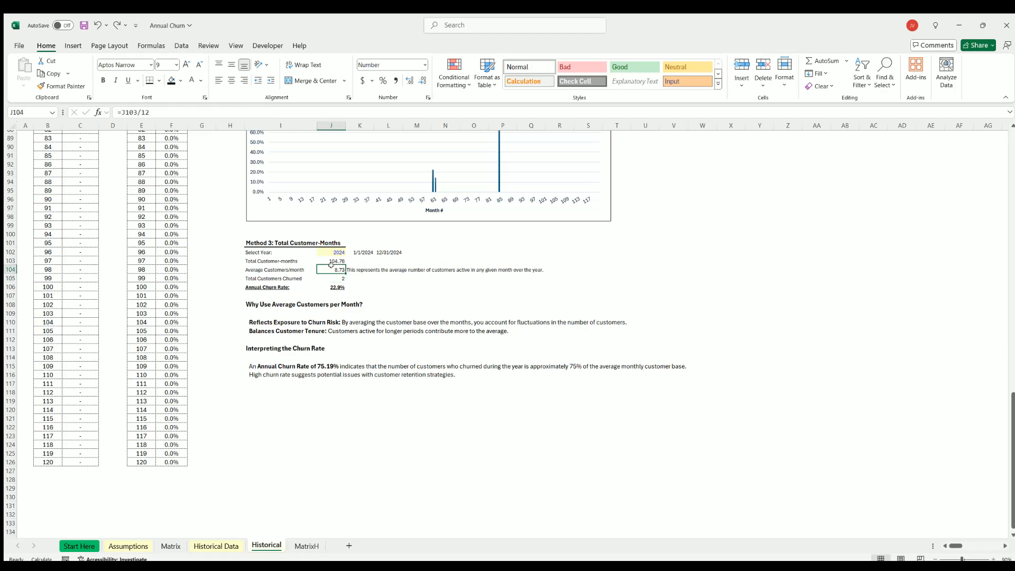
Reapply Customer 1's 3/3/2024 end date and compare Method 3's average customers, churned customers and annual churn rate in J104:J106.
click(117, 25)
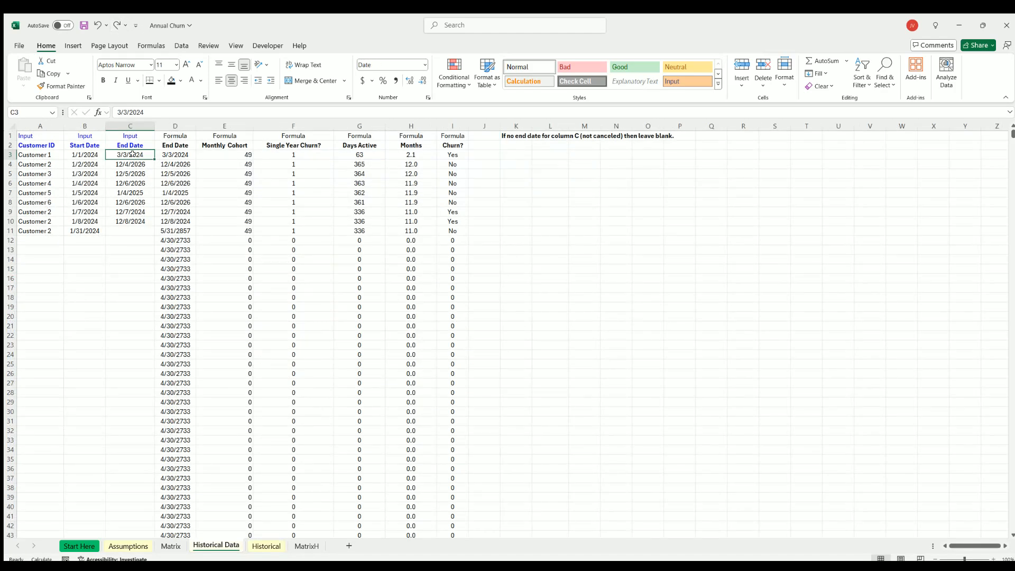
click(275, 546)
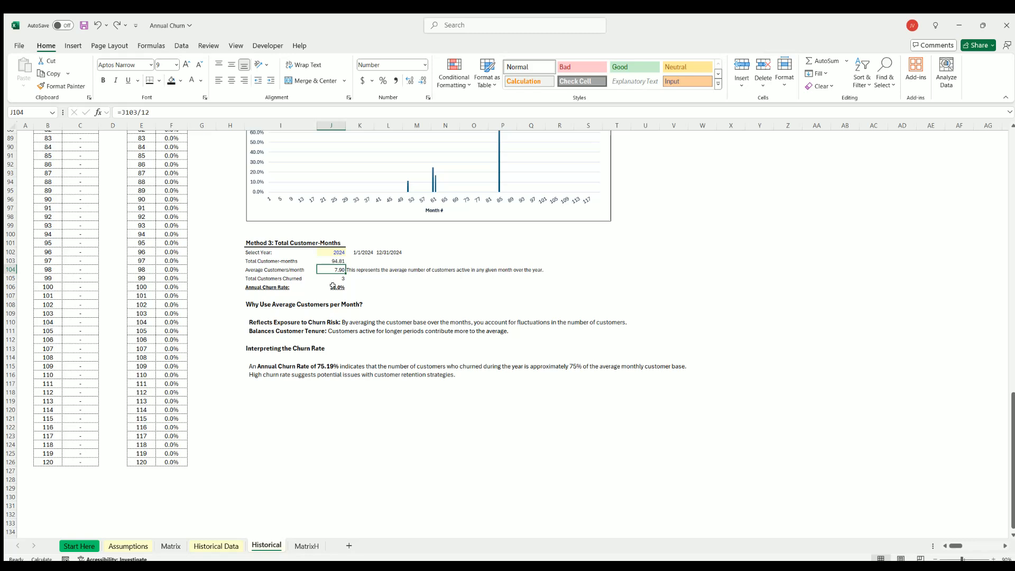
click(331, 277)
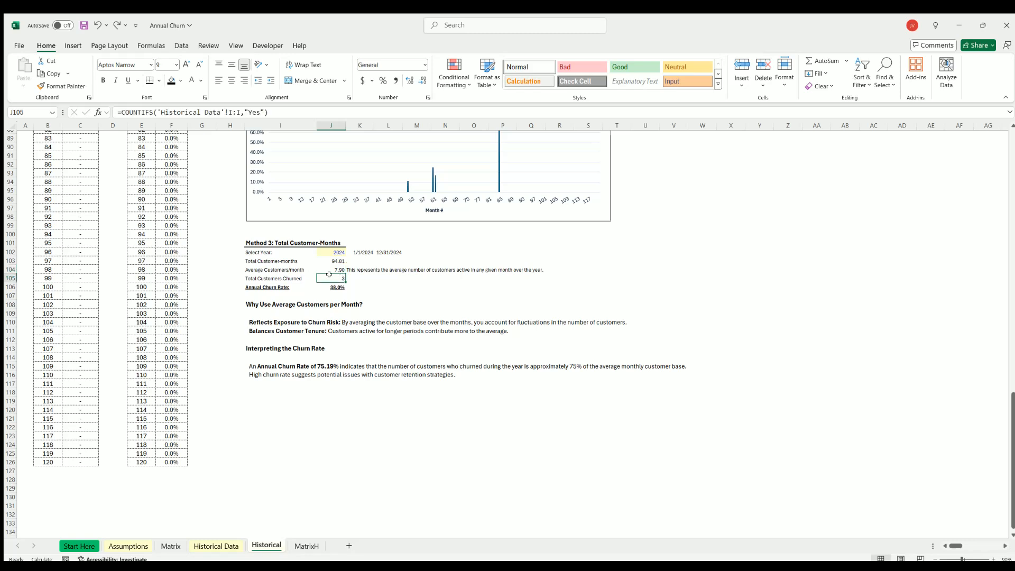
click(333, 269)
click(333, 279)
click(333, 286)
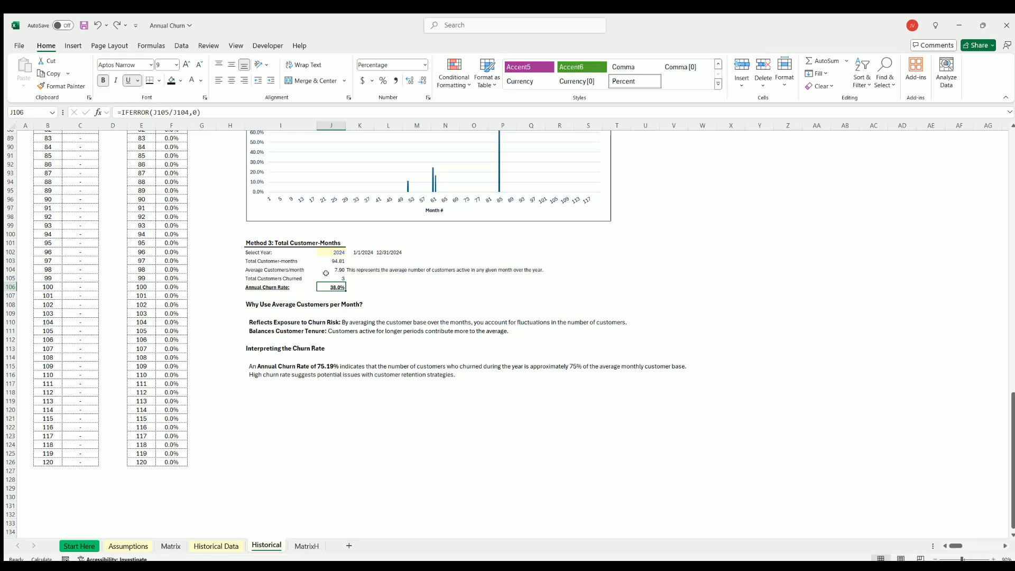
click(325, 273)
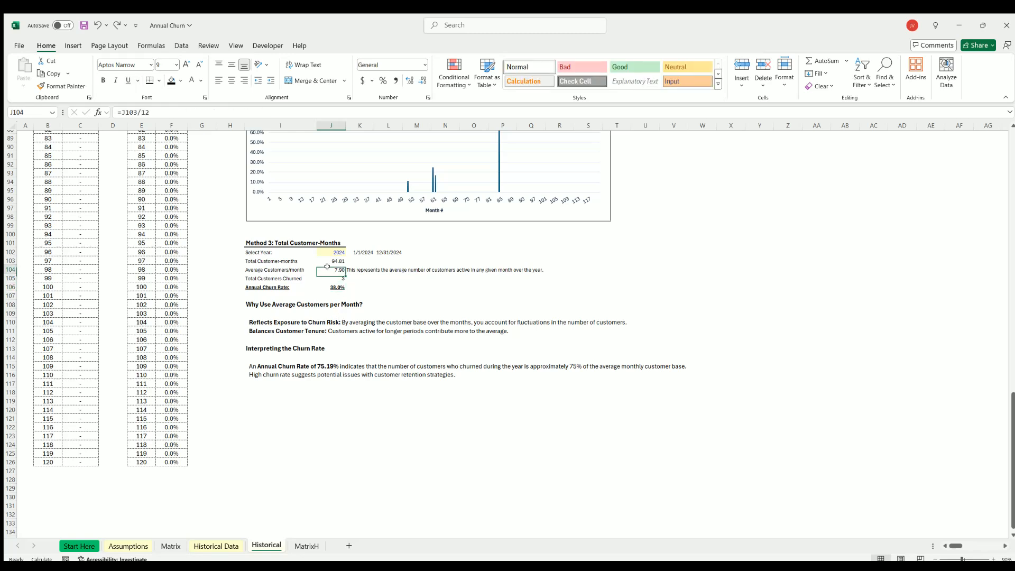
Undo Customer 1's end date change again, recheck Method 3 on the Historical sheet, and save the workbook.
click(96, 27)
click(266, 544)
click(335, 277)
click(332, 269)
click(82, 25)
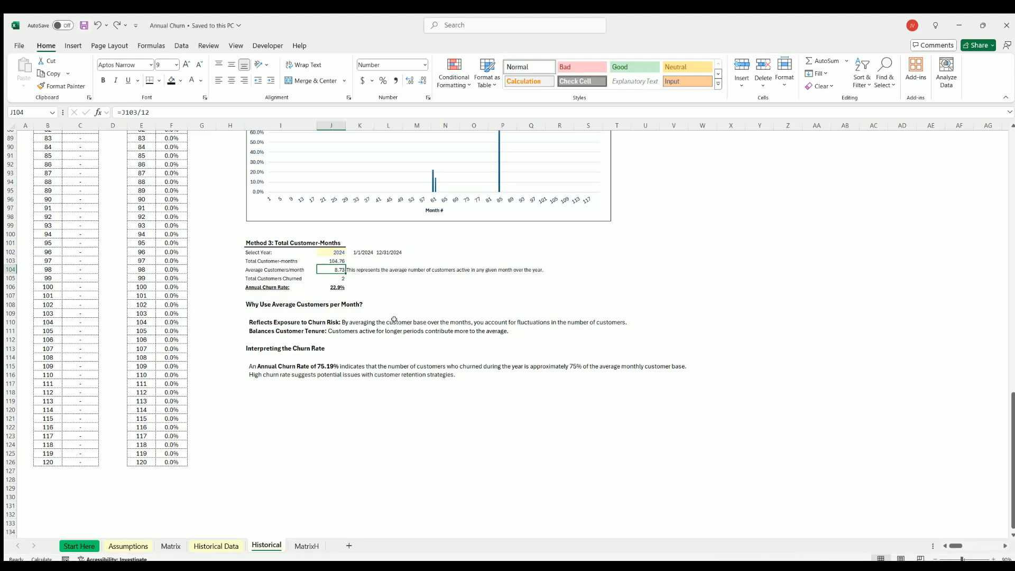
Look over the Method 1 and Method 2 sections, and return to Method 3's Select Year cell J102.
scroll(395, 297, up, 14)
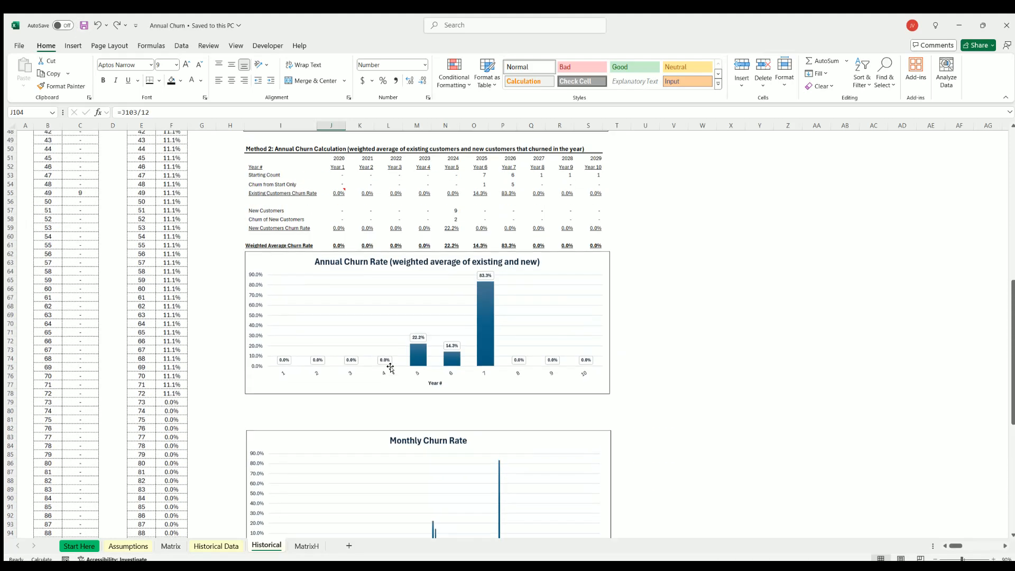
scroll(390, 368, up, 10)
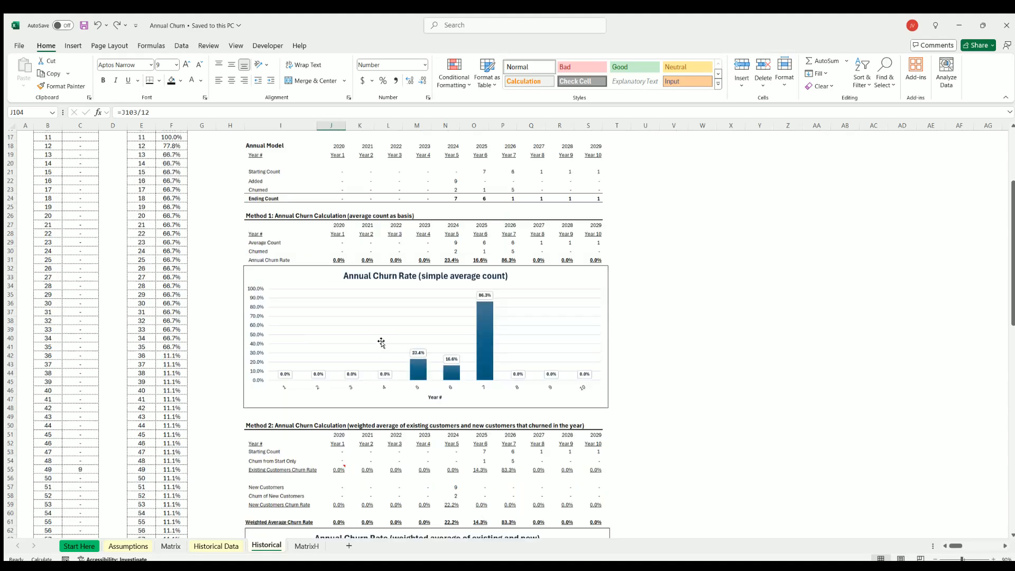
scroll(380, 342, down, 20)
click(331, 253)
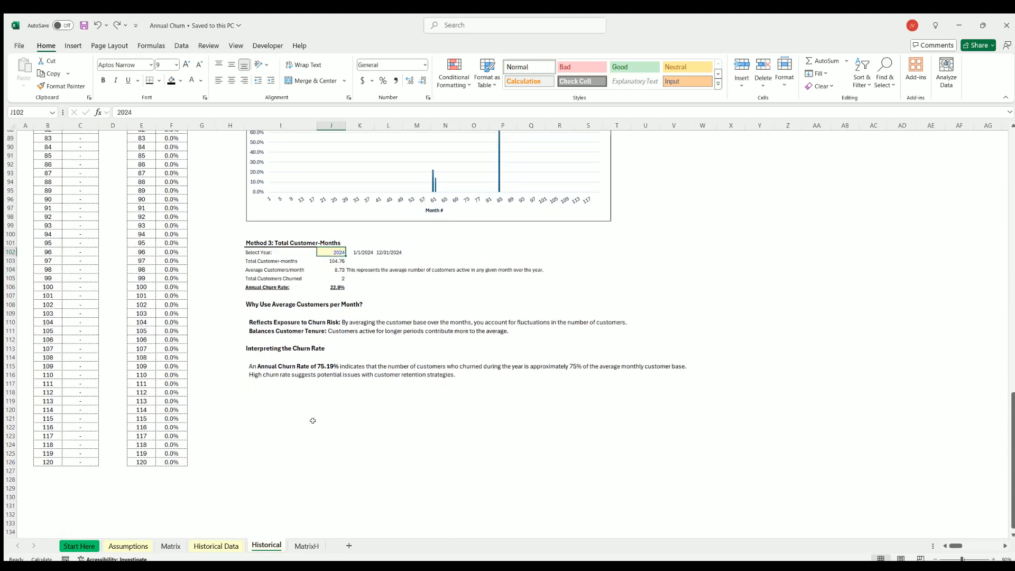
Examine the Single Year Churn? formula in F3 and the helper columns F through I on Historical Data.
click(231, 546)
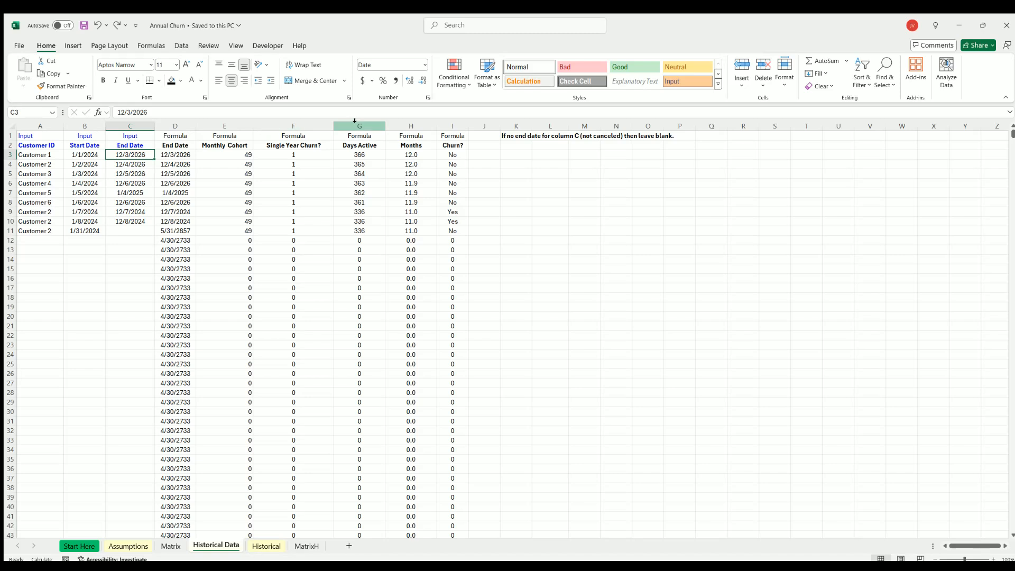
click(298, 151)
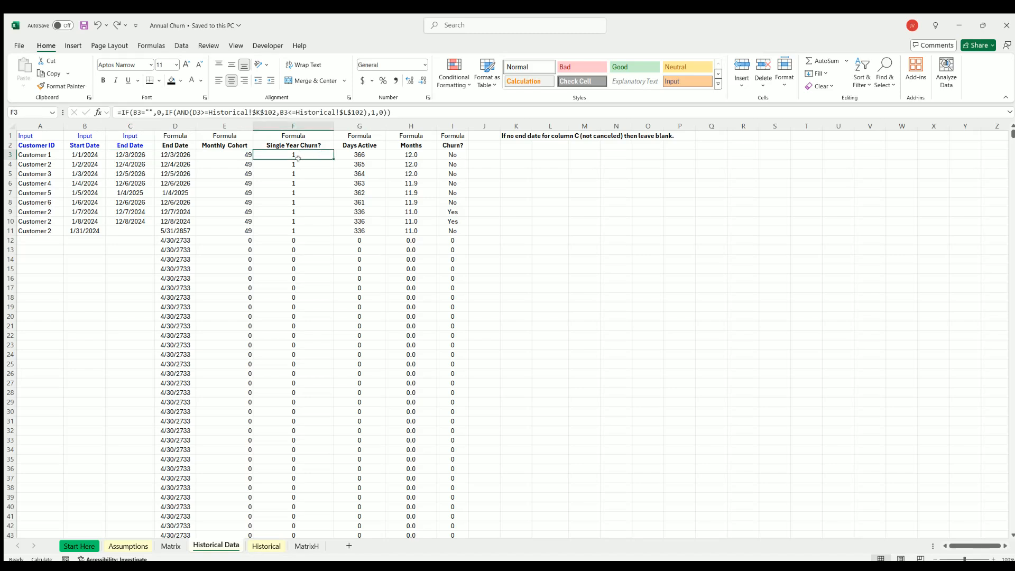
drag(294, 126, 453, 126)
click(228, 151)
drag(281, 129, 452, 124)
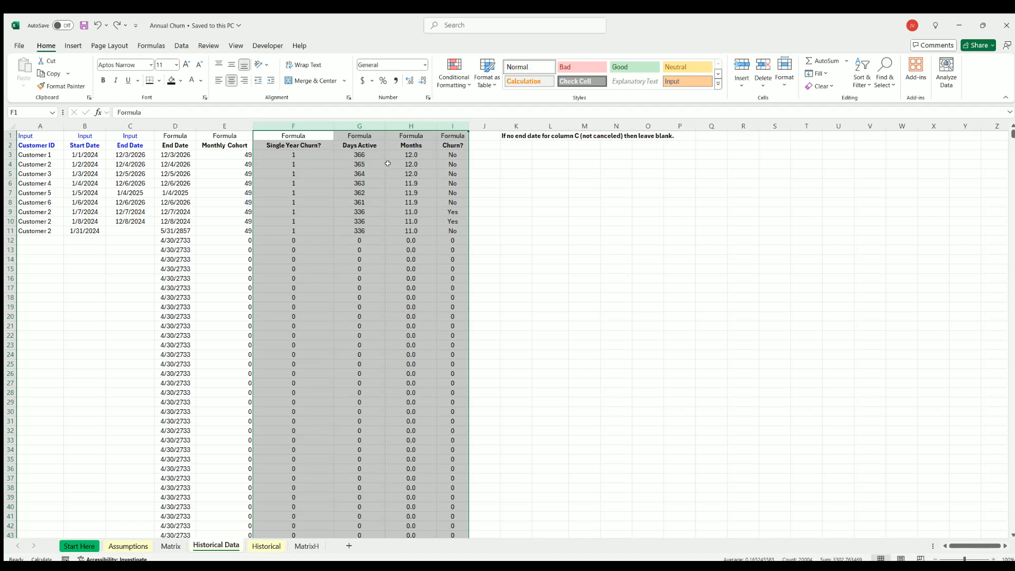
Check Method 3's Annual Churn Rate in J106 against its Select Year cell J102 on the Historical sheet.
click(266, 546)
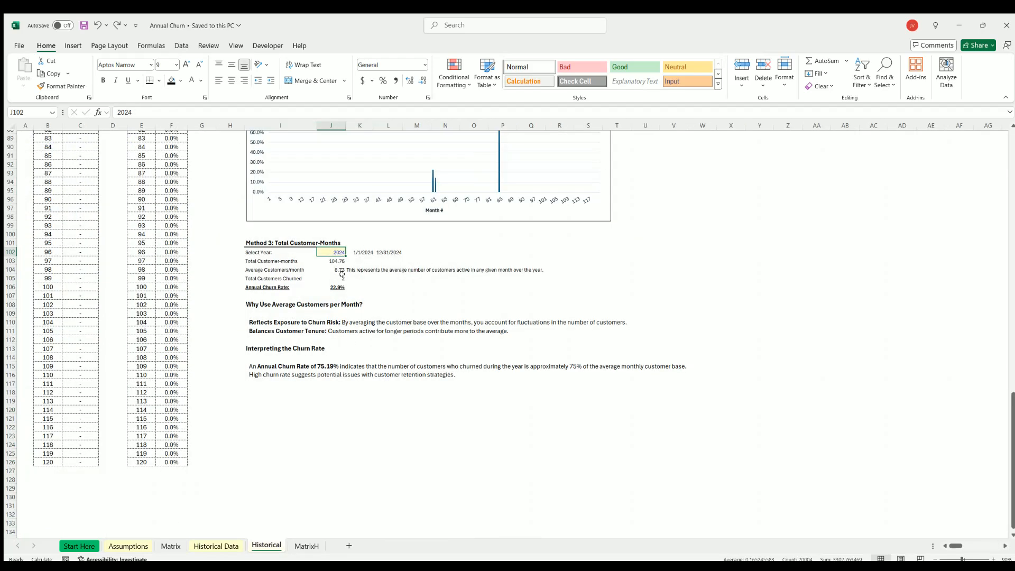
click(336, 287)
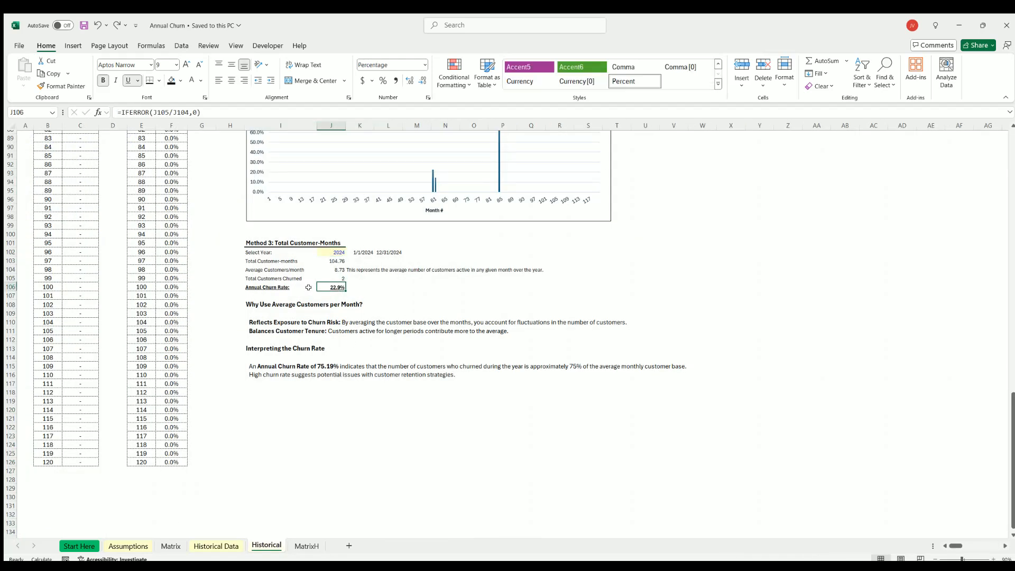
click(335, 248)
Review the annual model and all three churn methods with their charts across the Historical sheet.
scroll(286, 316, up, 10)
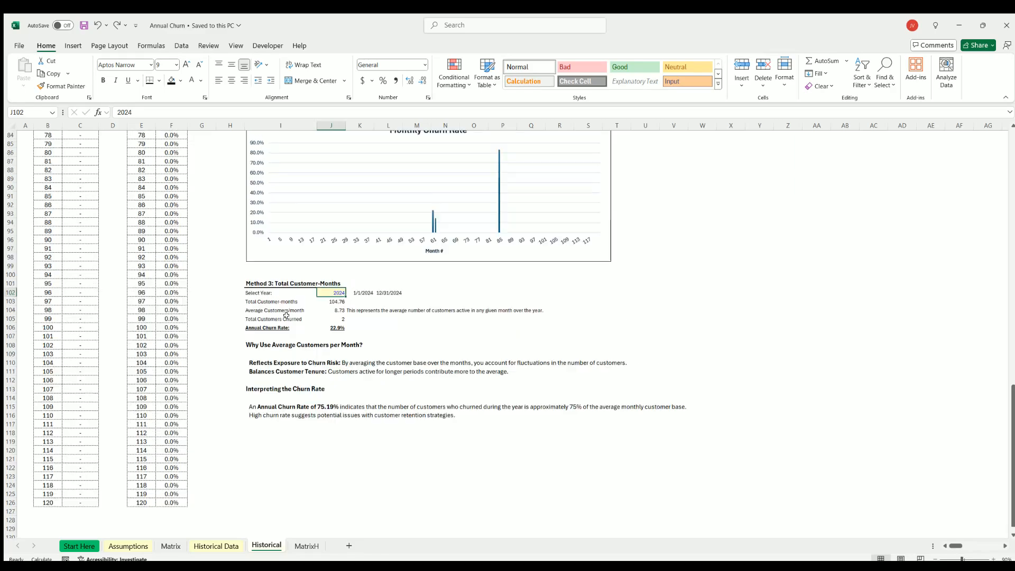
scroll(286, 316, up, 16)
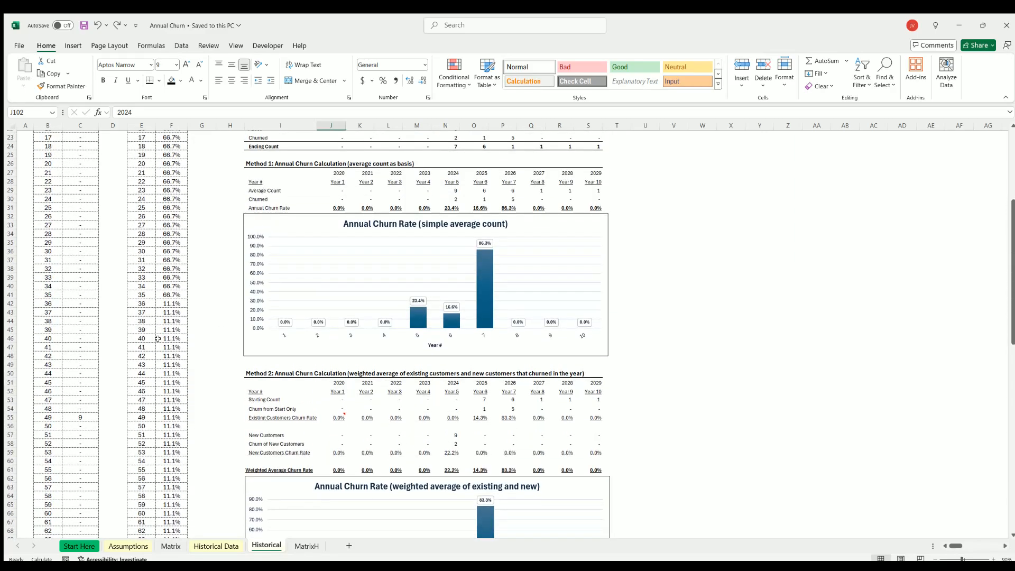
scroll(158, 338, up, 4)
scroll(382, 330, down, 11)
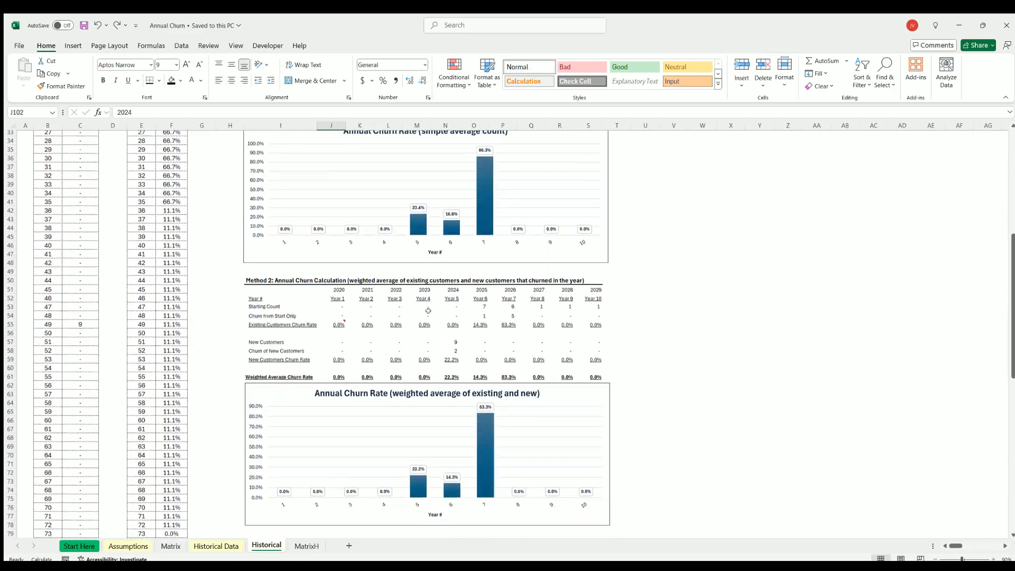
scroll(382, 330, down, 15)
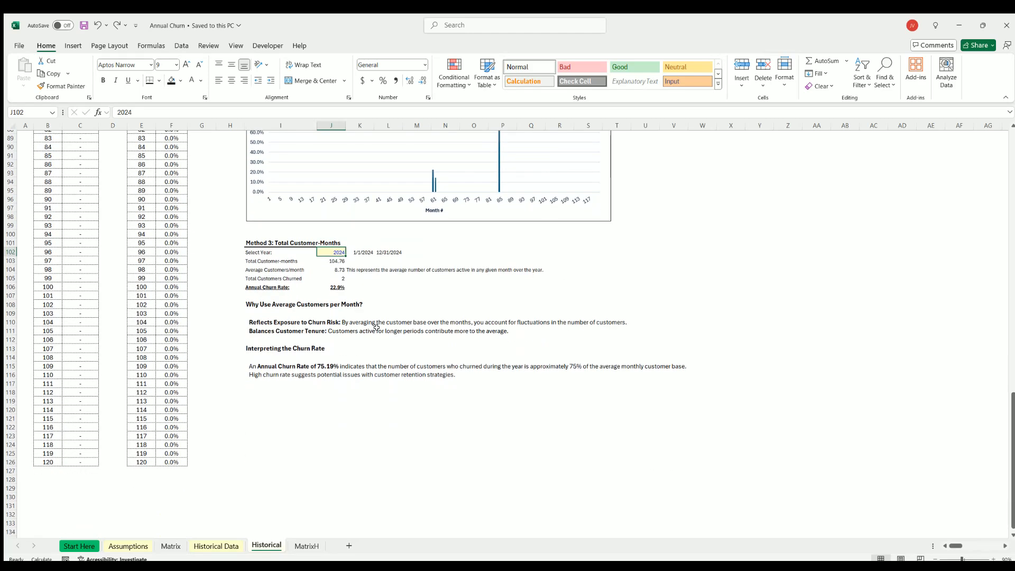
scroll(373, 323, up, 13)
scroll(373, 324, up, 15)
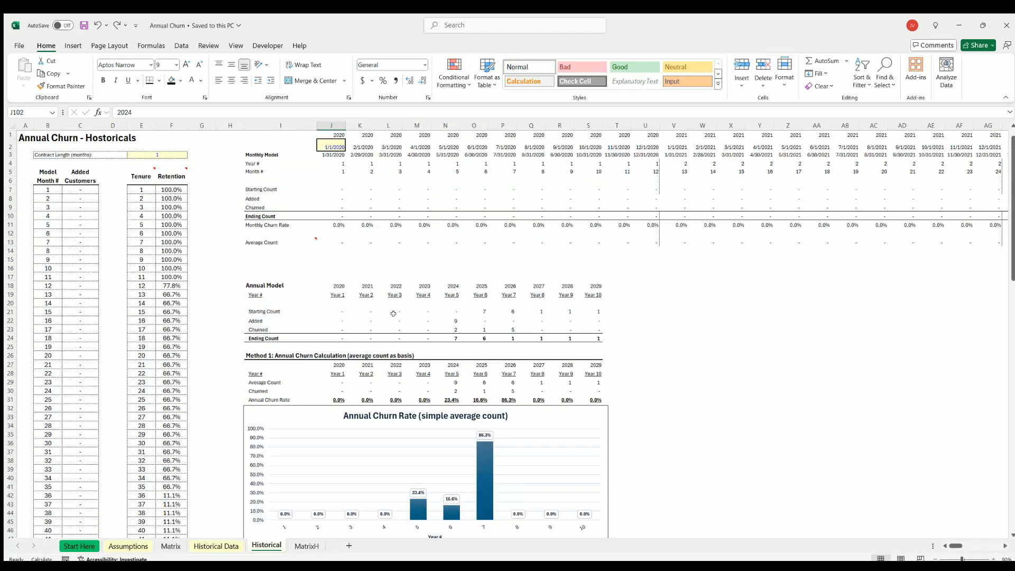
click(765, 313)
Examine the Tenure and Retention columns and the Contract Length (months) input in E3 on the Historical sheet.
drag(175, 190, 166, 346)
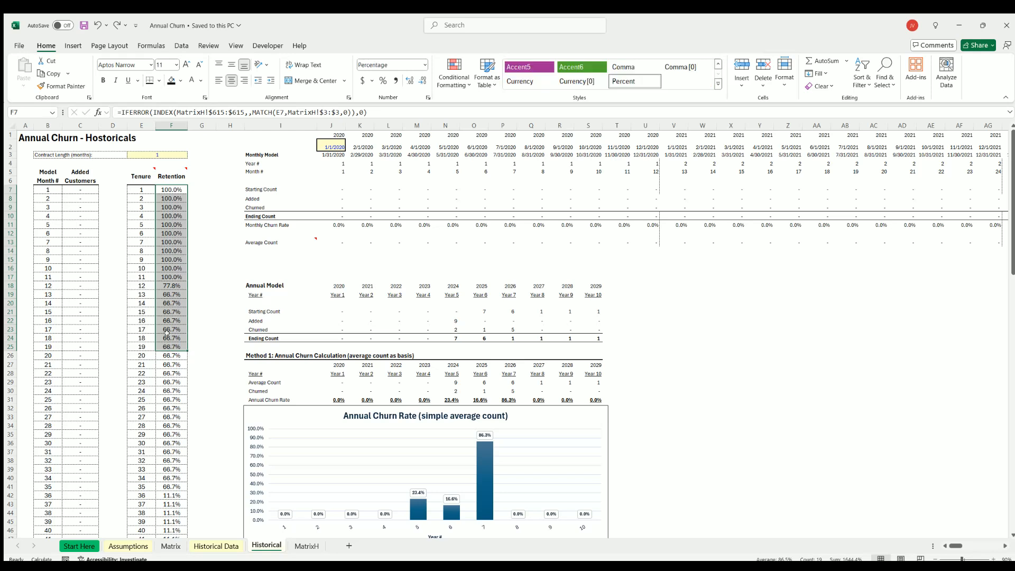
click(167, 339)
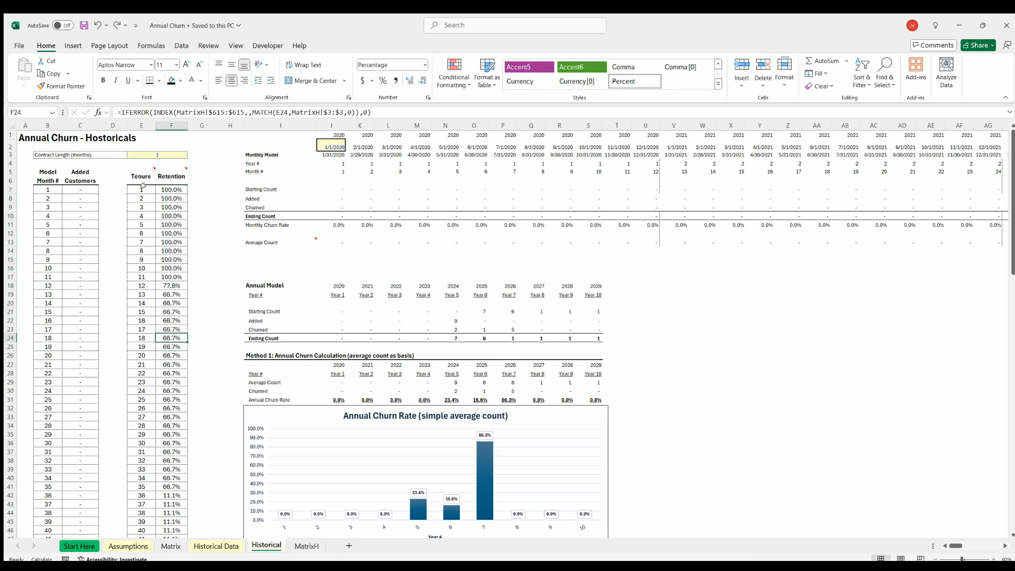
drag(142, 186, 172, 291)
click(168, 188)
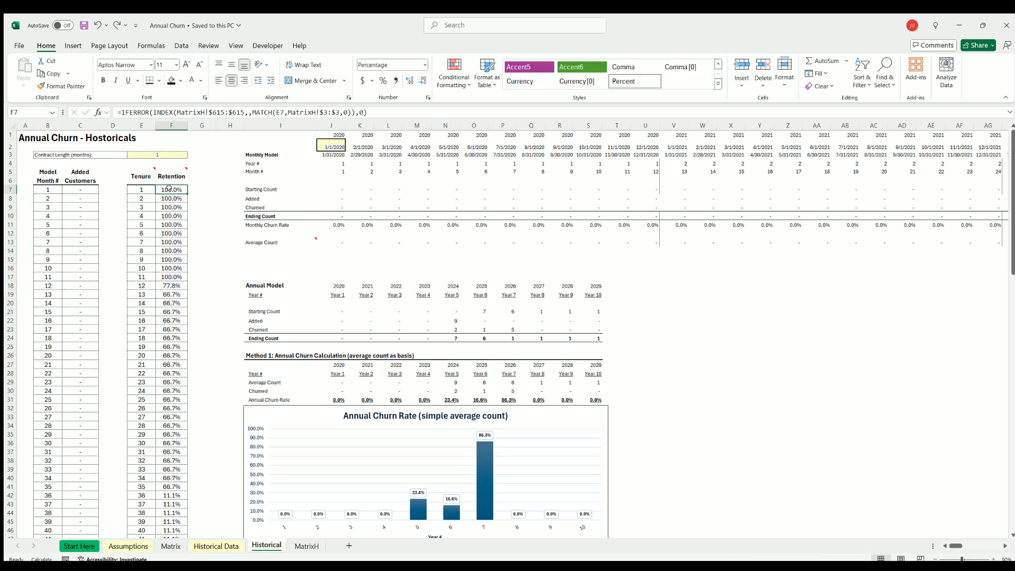
click(168, 196)
drag(158, 153, 116, 154)
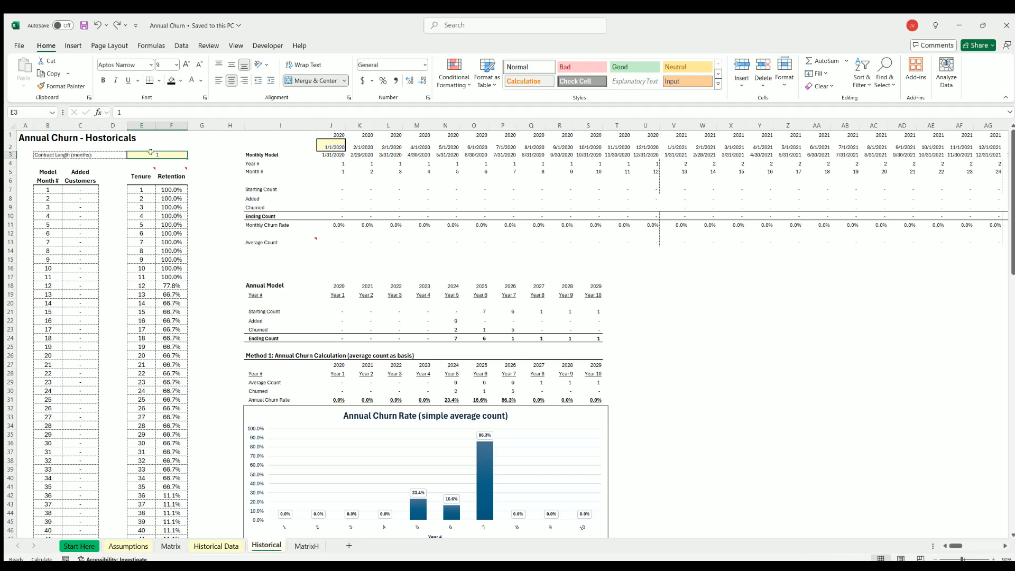
Examine the Tenure formulas and the Retention column from row 7 down on the Historical sheet.
click(142, 187)
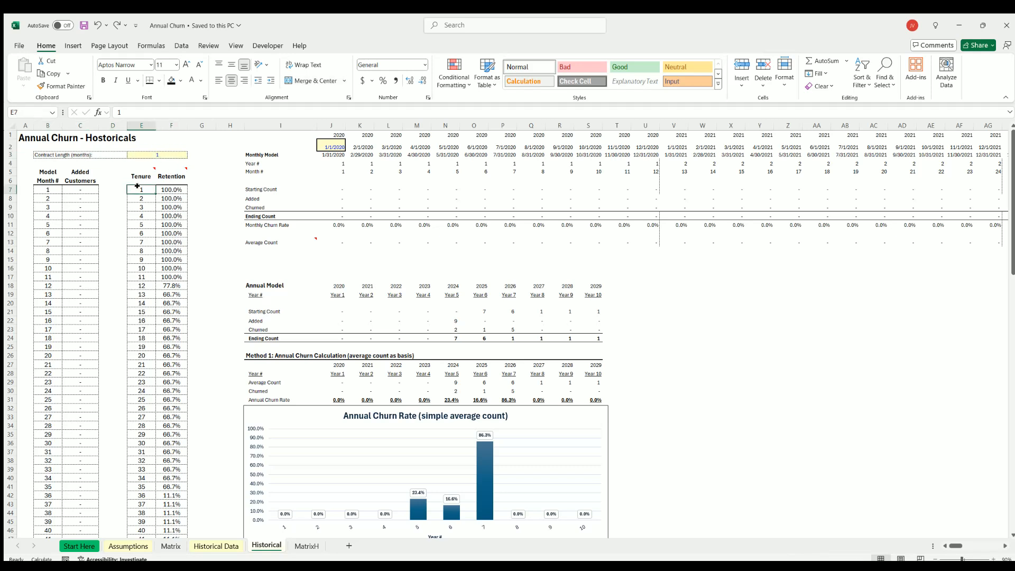
drag(138, 186, 168, 198)
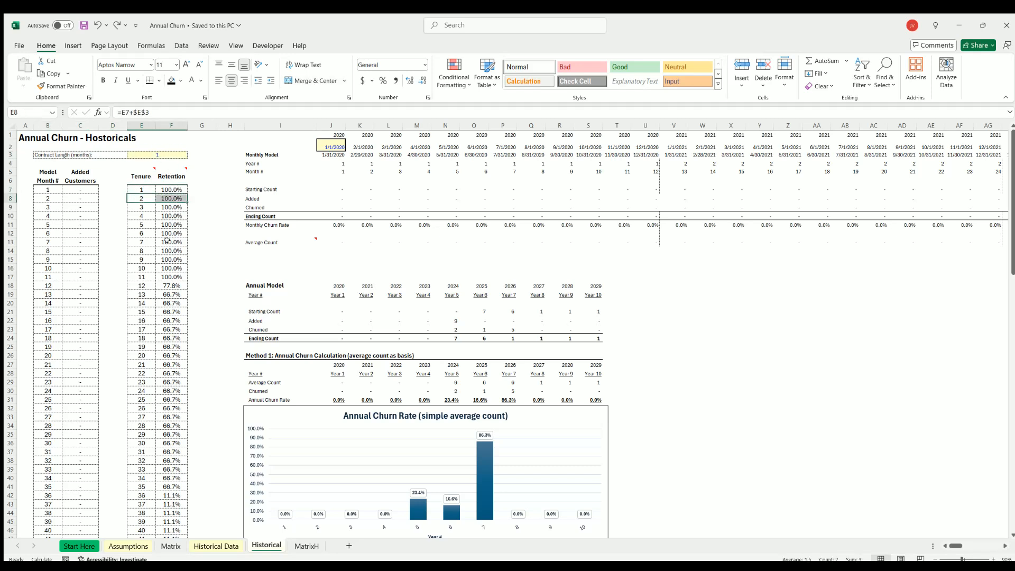
drag(169, 276, 156, 280)
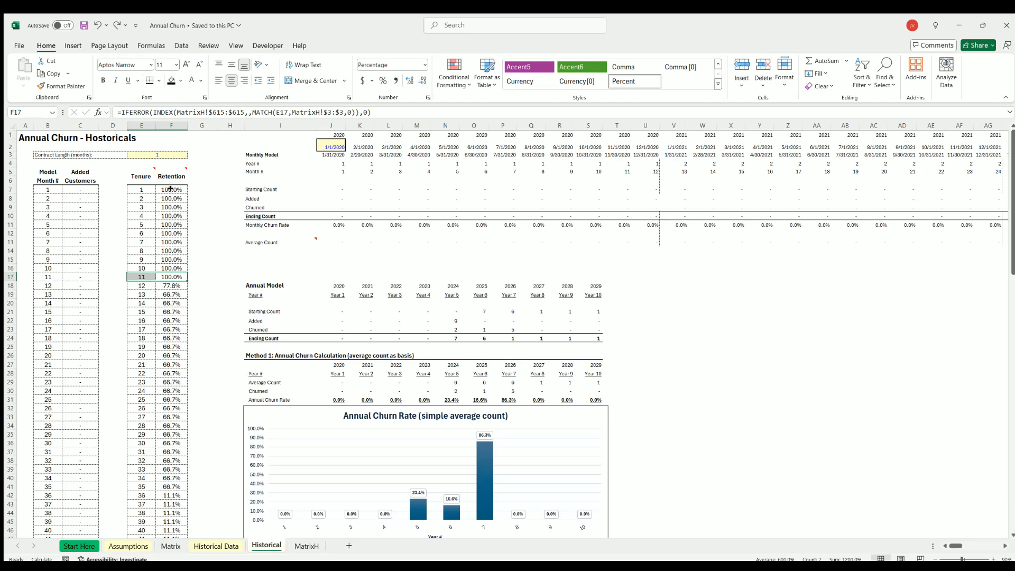
drag(170, 189, 168, 339)
Review the manually entered Retention inputs in F7 through F15 on the Assumptions sheet.
click(201, 546)
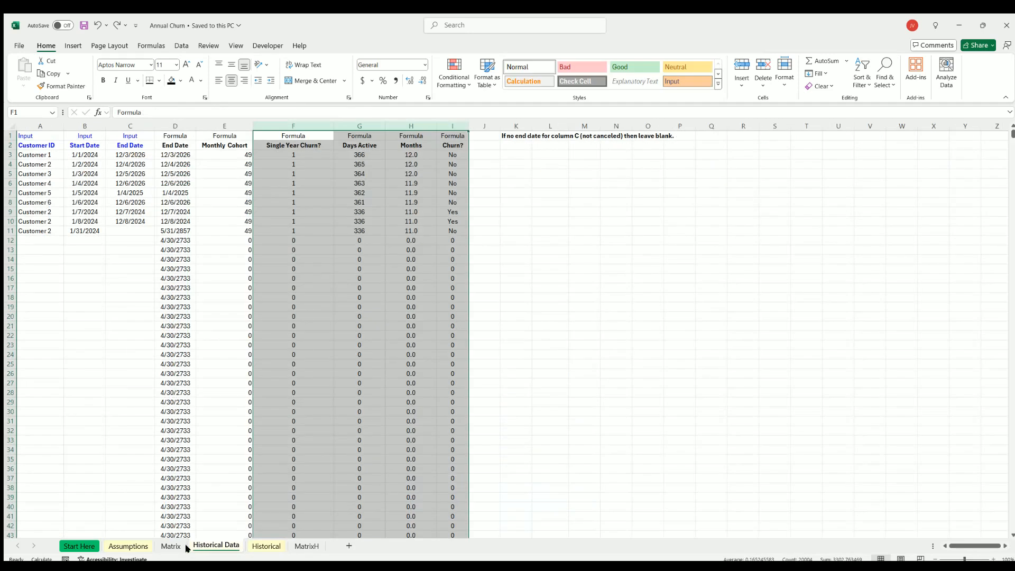
click(137, 546)
click(172, 190)
key(shift+Down)
key(shift+Down)
key(shift+Down)
key(shift+Down)
key(shift+Down)
key(shift+Down)
key(shift+Down)
key(shift+Down)
key(shift+Down)
key(shift+Down)
key(shift+Down)
key(shift+Down)
key(shift+Down)
key(shift+Down)
key(shift+Down)
key(shift+Down)
key(shift+Down)
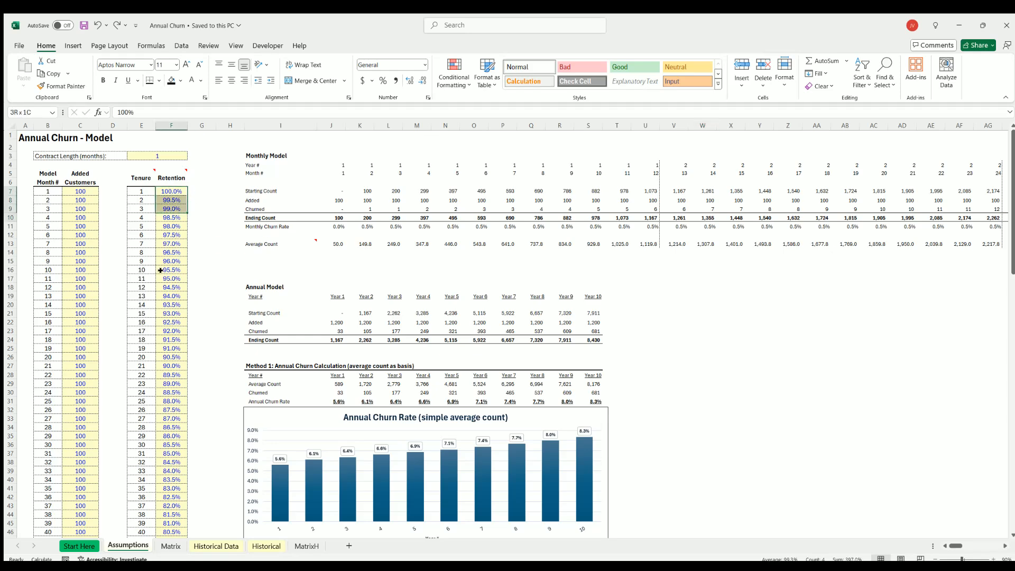
drag(170, 186, 172, 261)
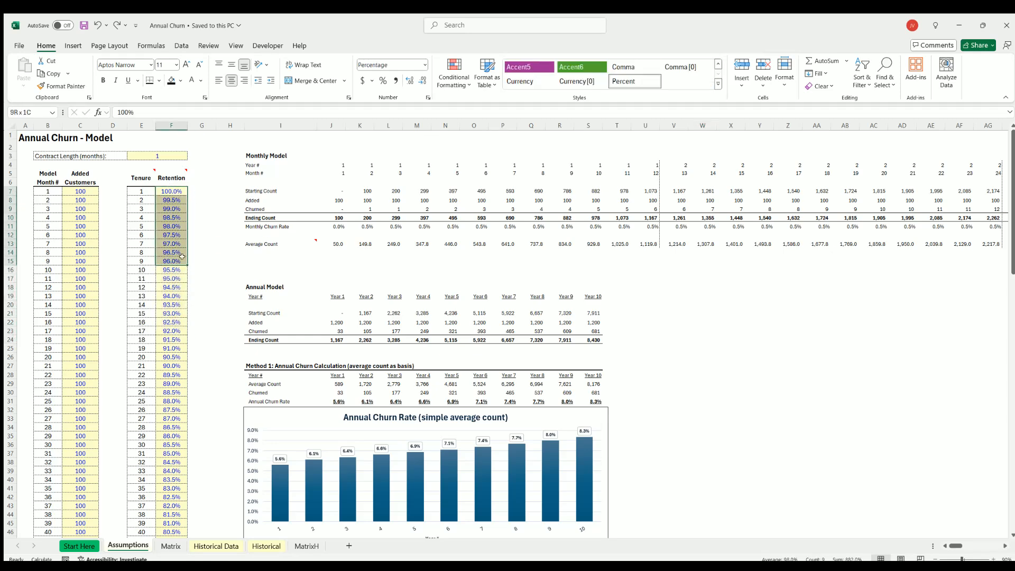
Compare the formula-driven Retention column on Historical with the customer start and end dates on Historical Data.
click(263, 545)
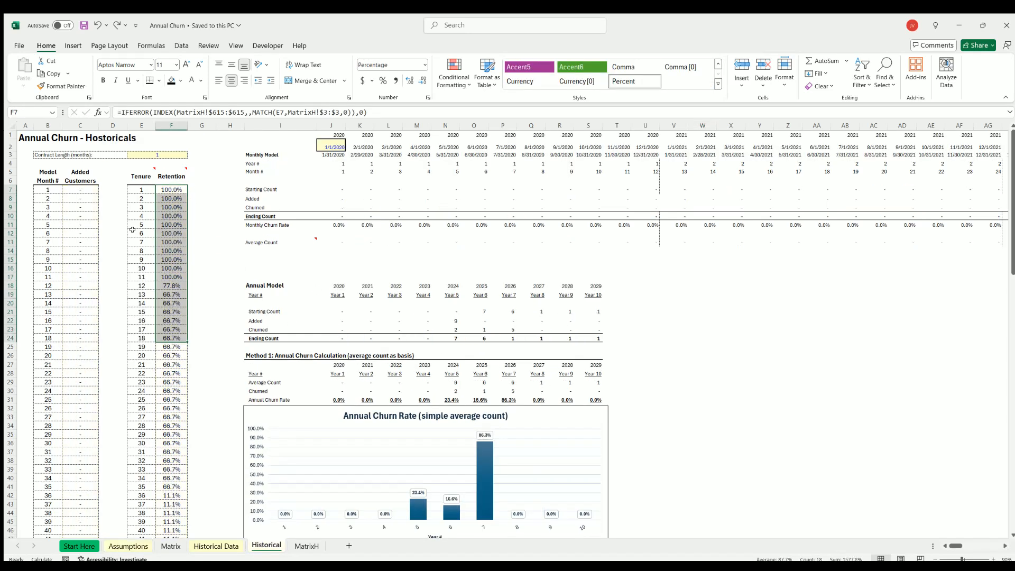
click(226, 544)
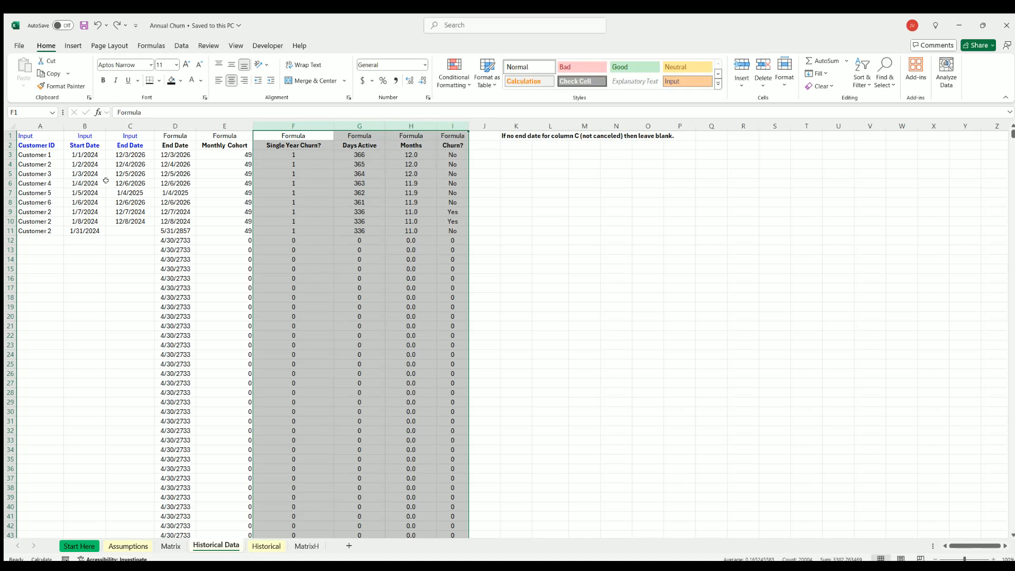
click(267, 545)
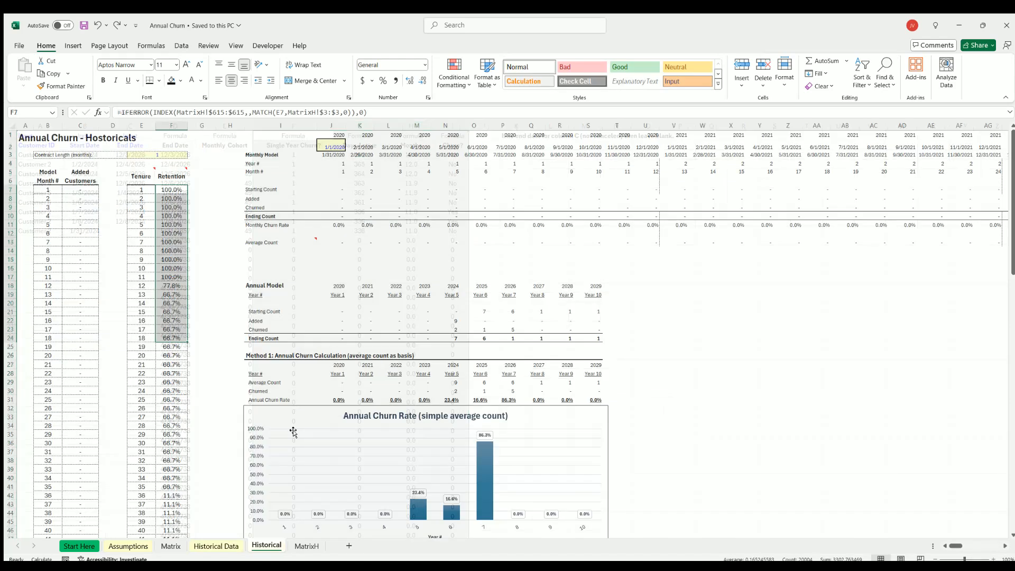
key(shift+Down)
key(shift+Down)
key(shift+Down)
key(shift+Down)
key(shift+Down)
key(shift+Down)
key(shift+Down)
key(shift+Down)
key(shift+Down)
key(shift+Down)
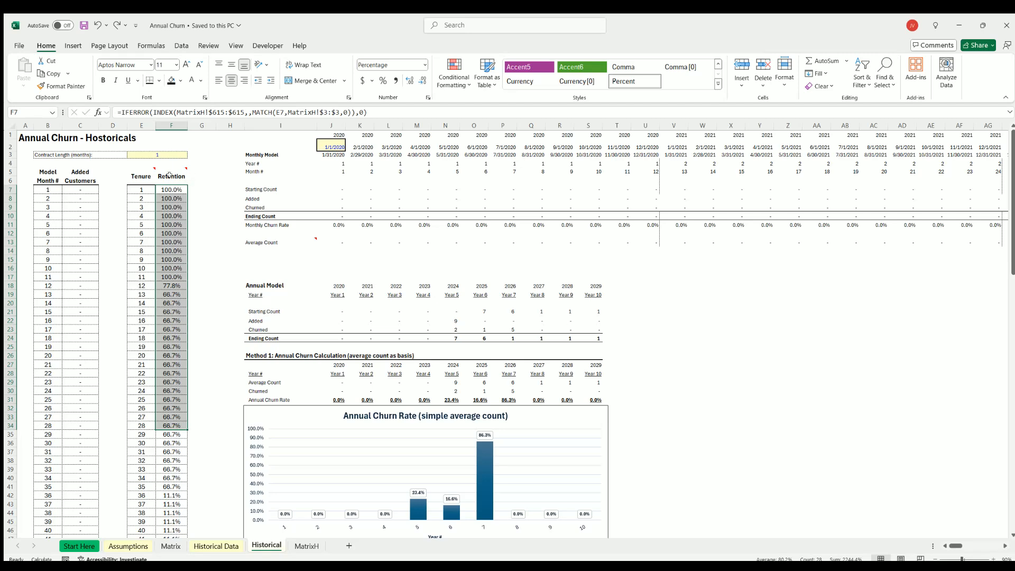
Set Contract Length (months) to 12 on the Historical sheet and check the Tenure values in E8 through E10.
click(158, 153)
text(12)
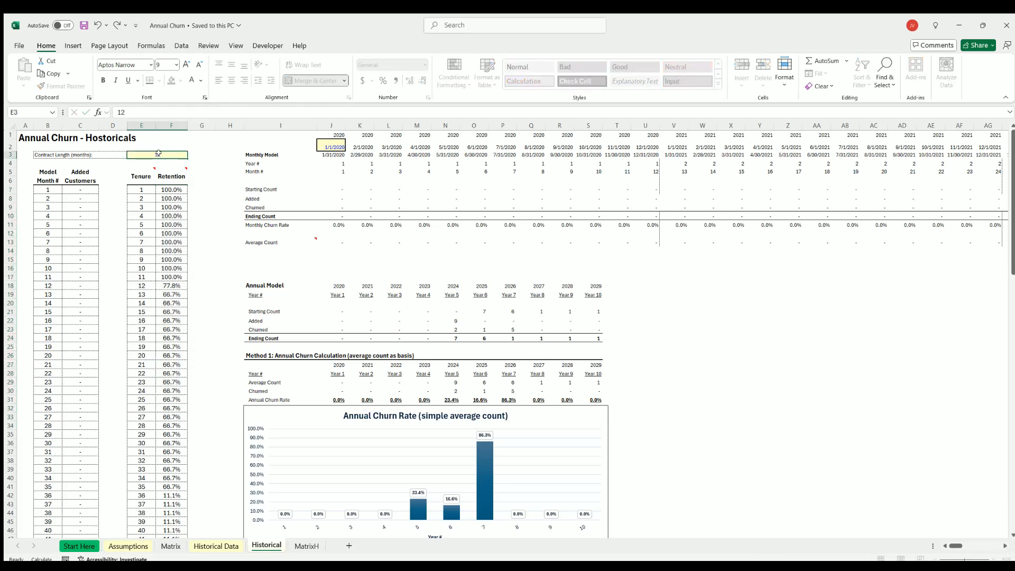
key(Return)
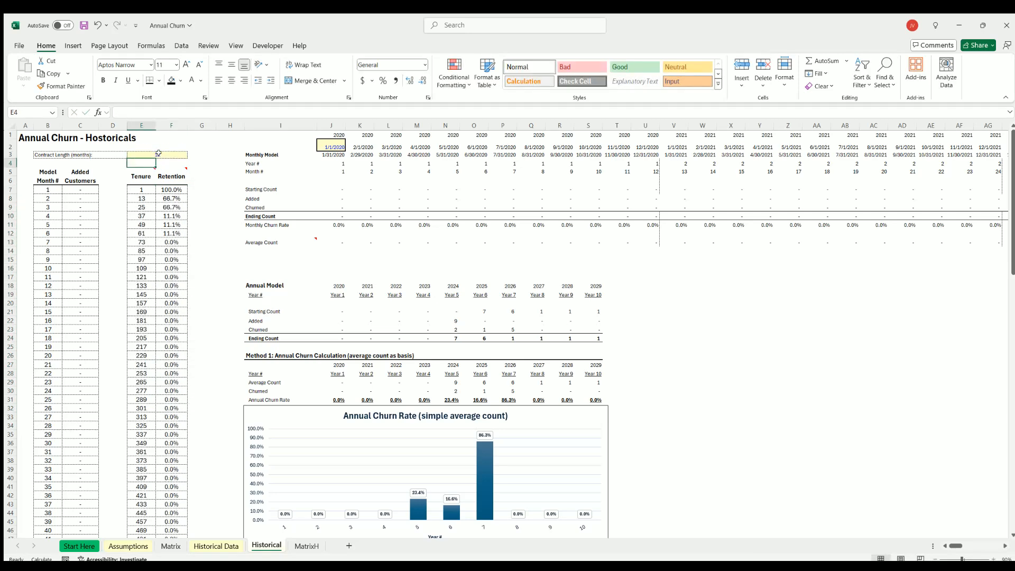
click(141, 200)
click(141, 207)
click(141, 215)
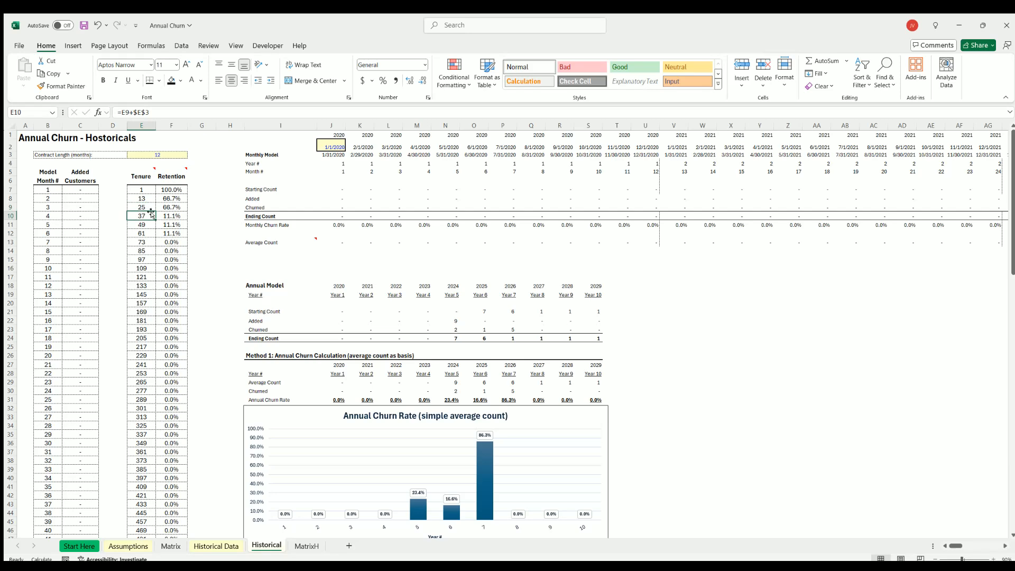
Set Contract Length (months) on the Historical sheet back to 1.
click(155, 154)
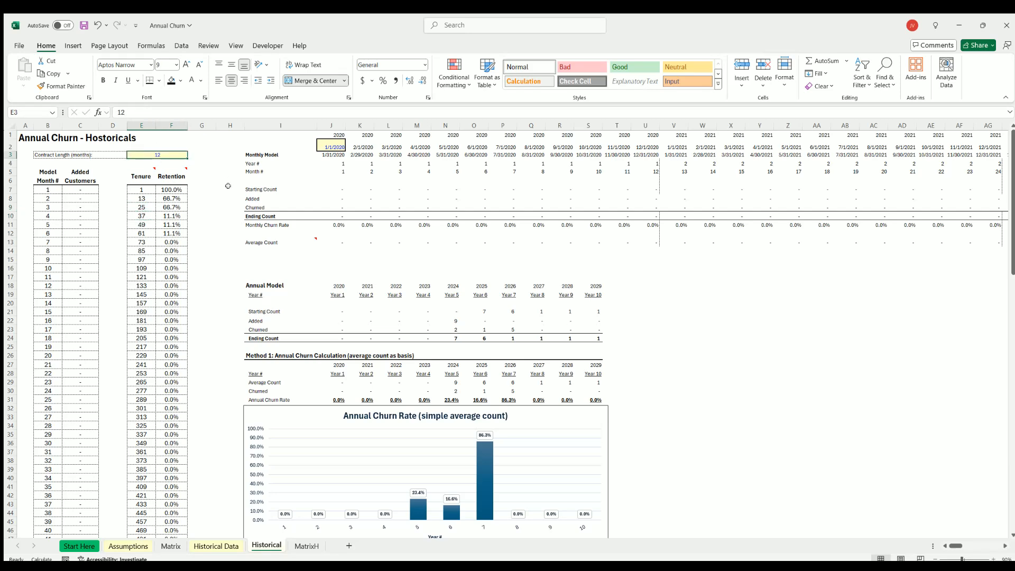
text(1)
key(Return)
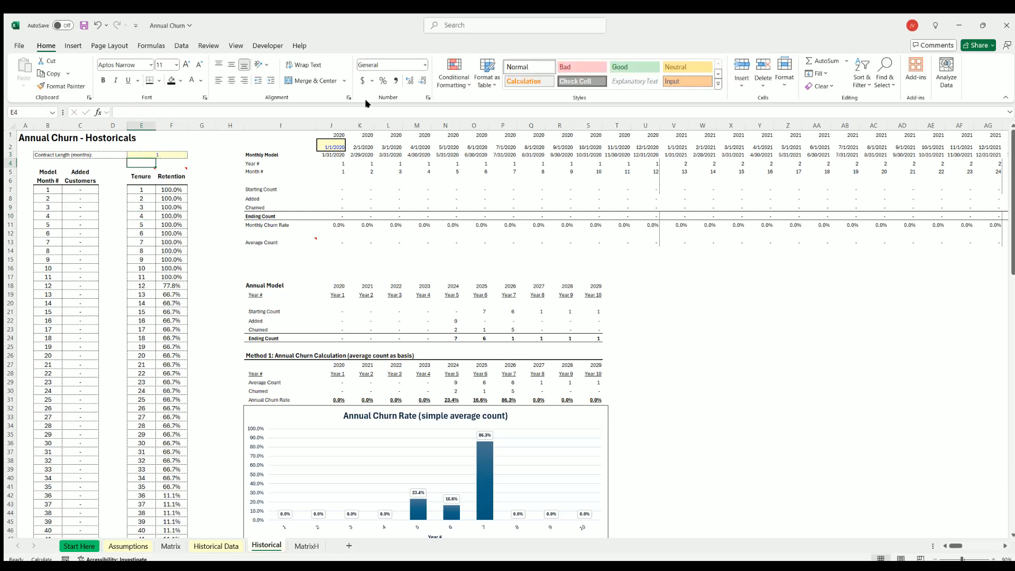
Review the churn models and inputs across the Historical, Assumptions and Historical Data sheets.
scroll(501, 283, down, 20)
scroll(501, 283, up, 20)
click(84, 25)
click(128, 545)
scroll(106, 419, down, 2)
scroll(194, 247, up, 2)
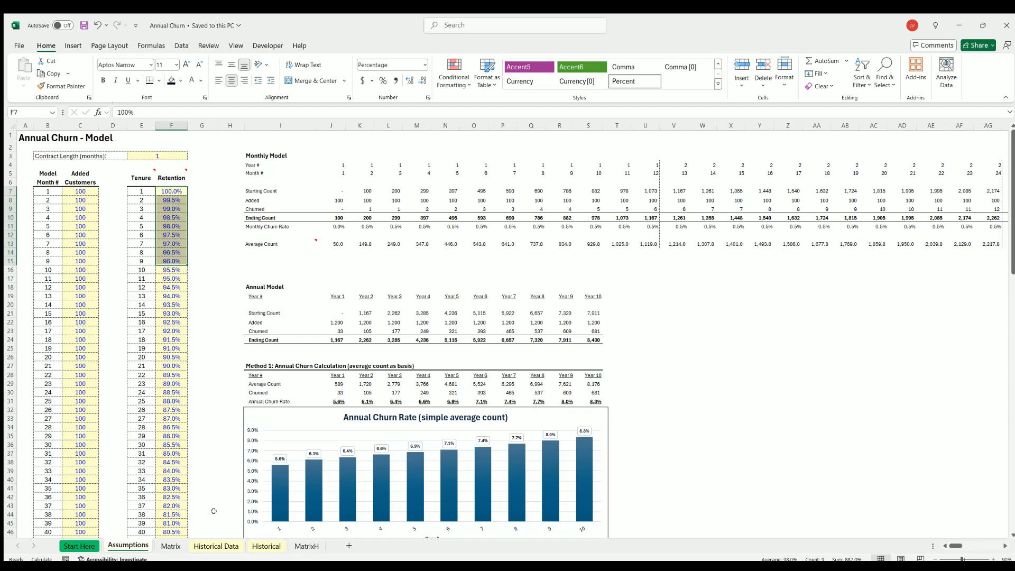
click(216, 546)
click(266, 545)
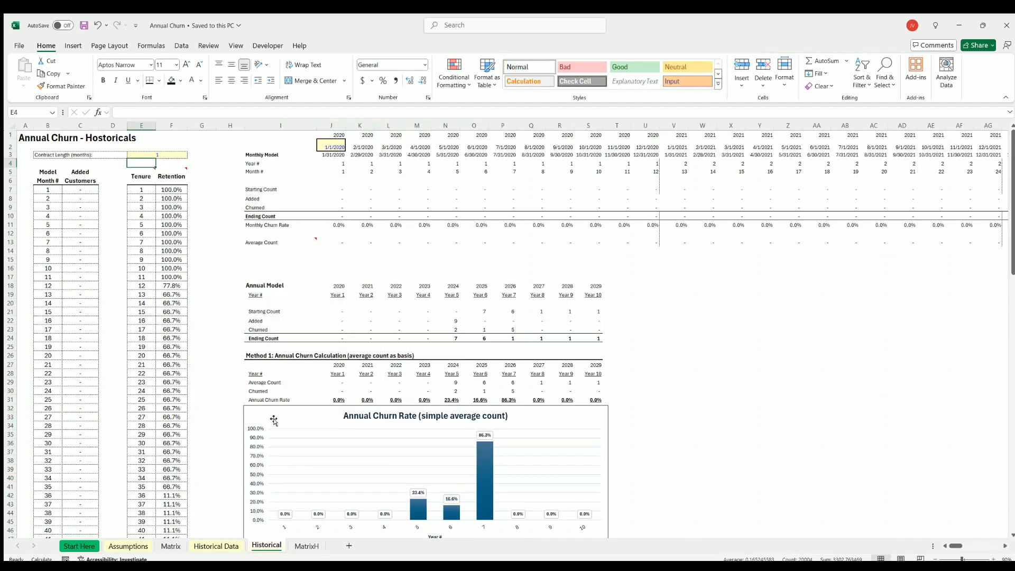
click(83, 27)
Examine the Retention assumptions from F7 down to F32 on the Assumptions sheet.
click(114, 544)
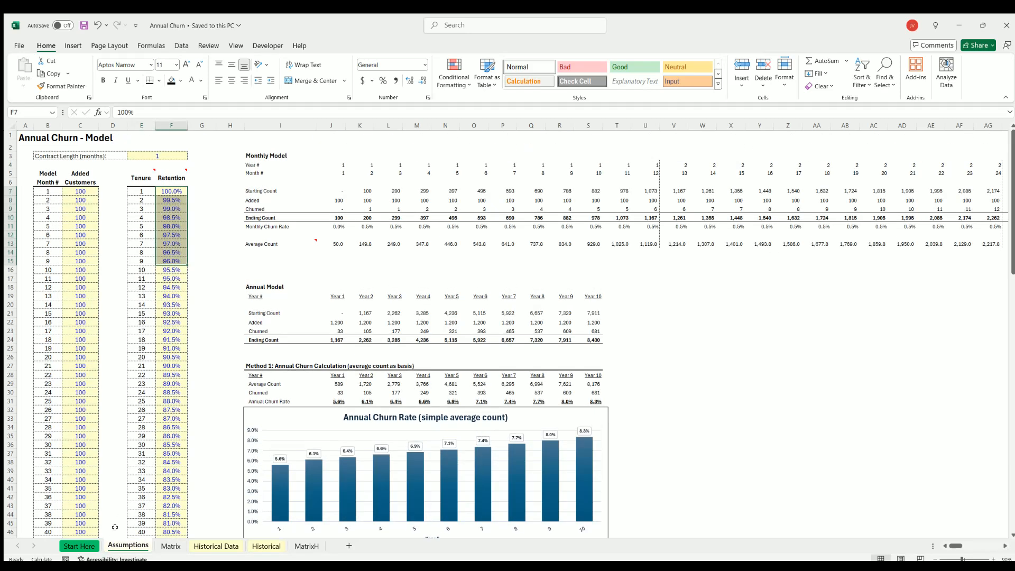
drag(170, 192, 166, 315)
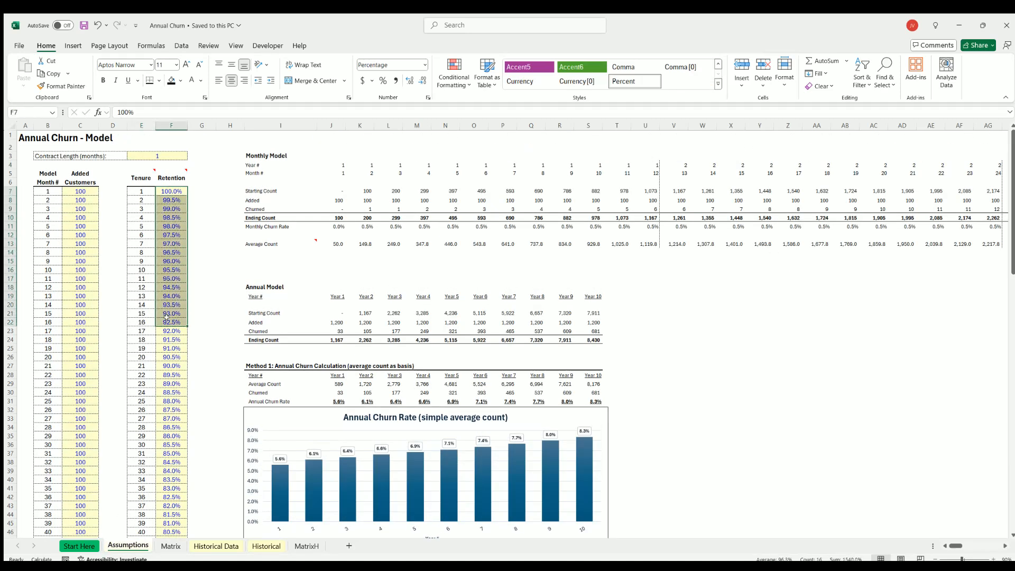
drag(169, 191, 171, 407)
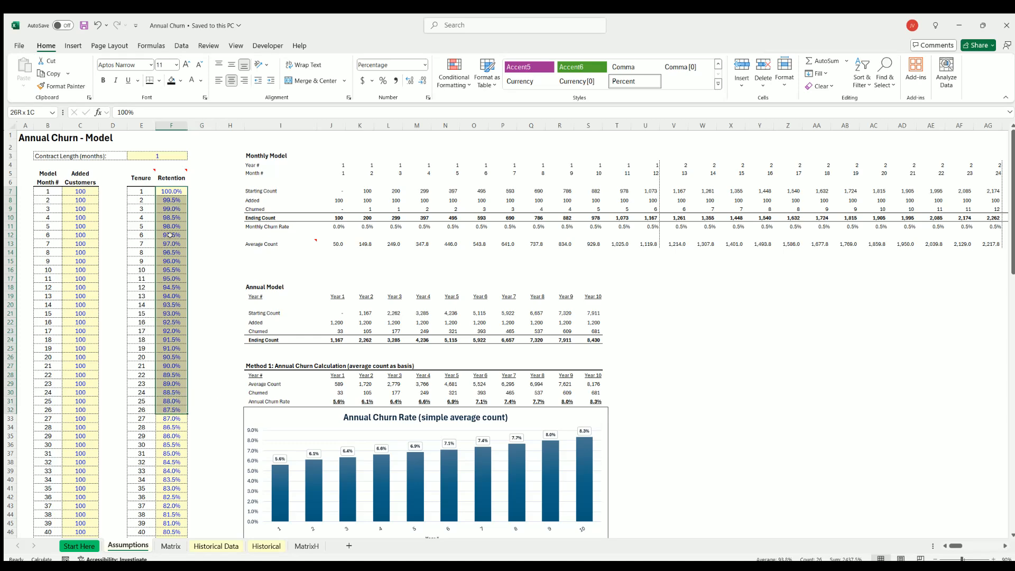
drag(168, 189, 164, 284)
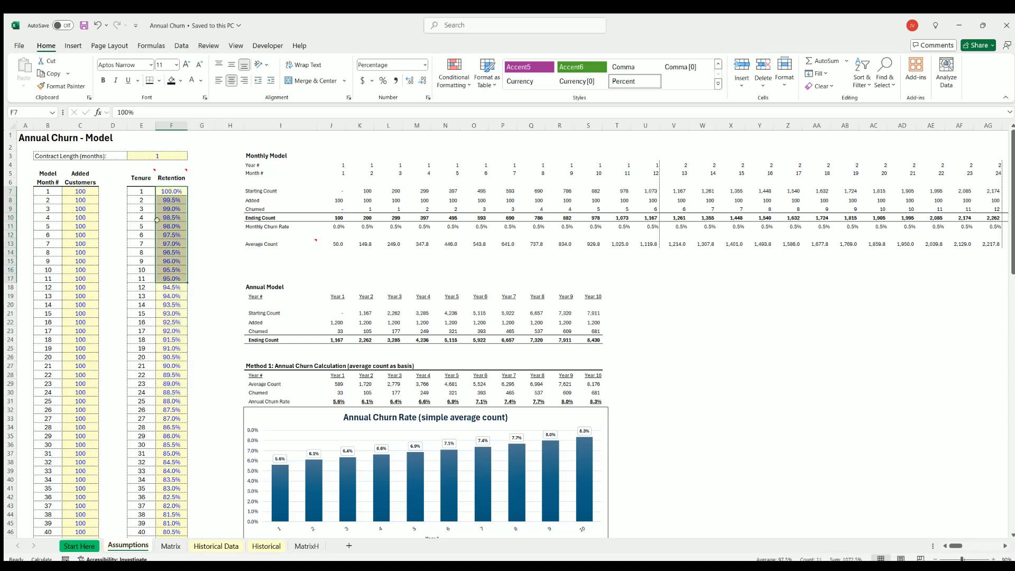
Check the Retention values in F7 through F27 and the churn method tables and charts on the Historical sheet.
click(220, 543)
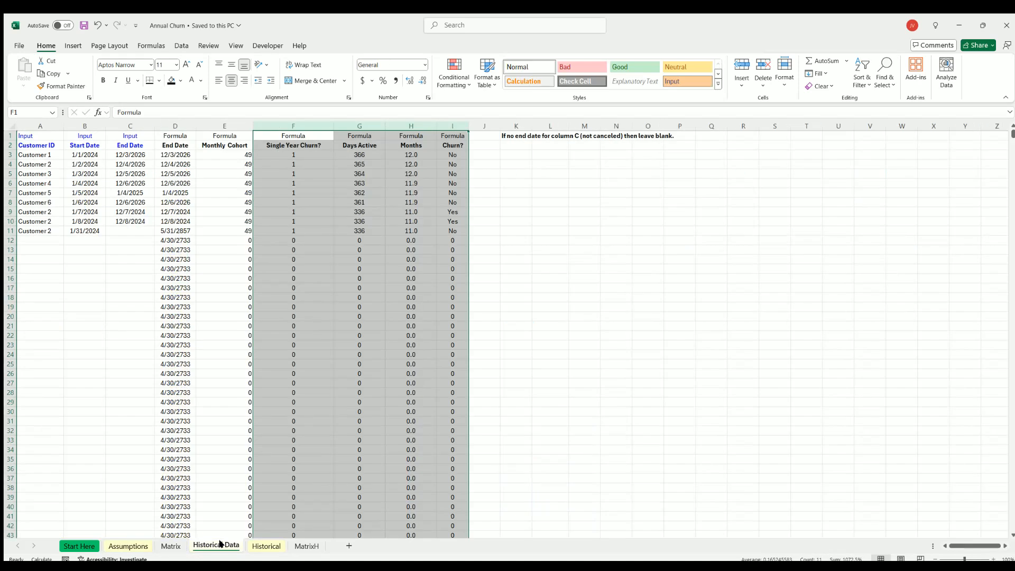
click(254, 546)
drag(166, 187, 169, 365)
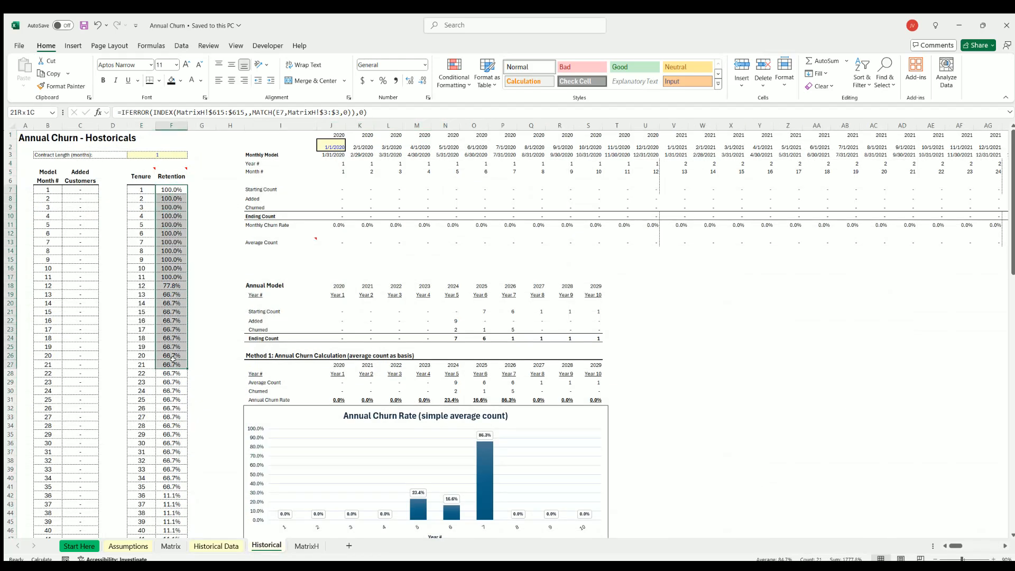
click(861, 413)
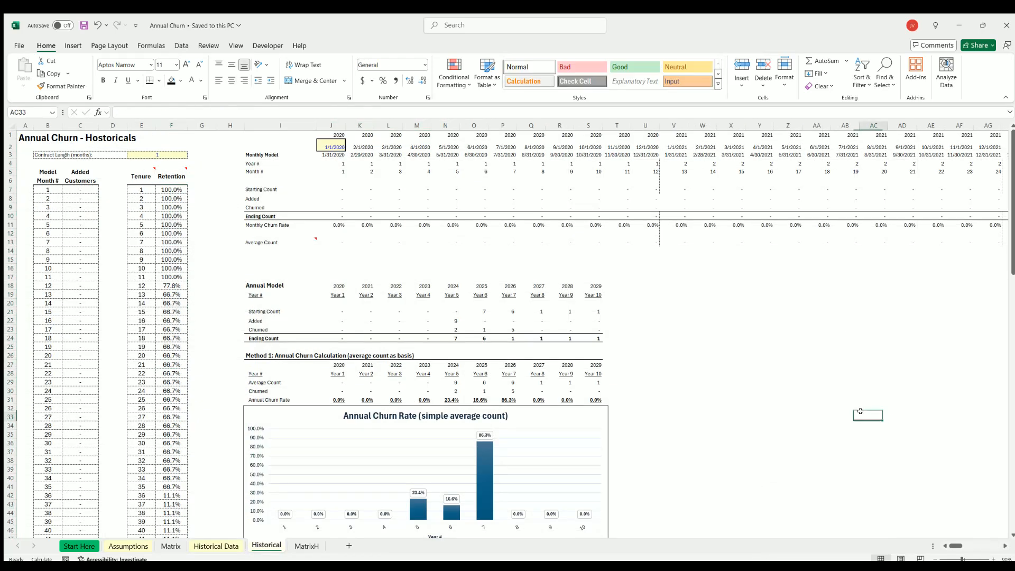
scroll(813, 395, down, 7)
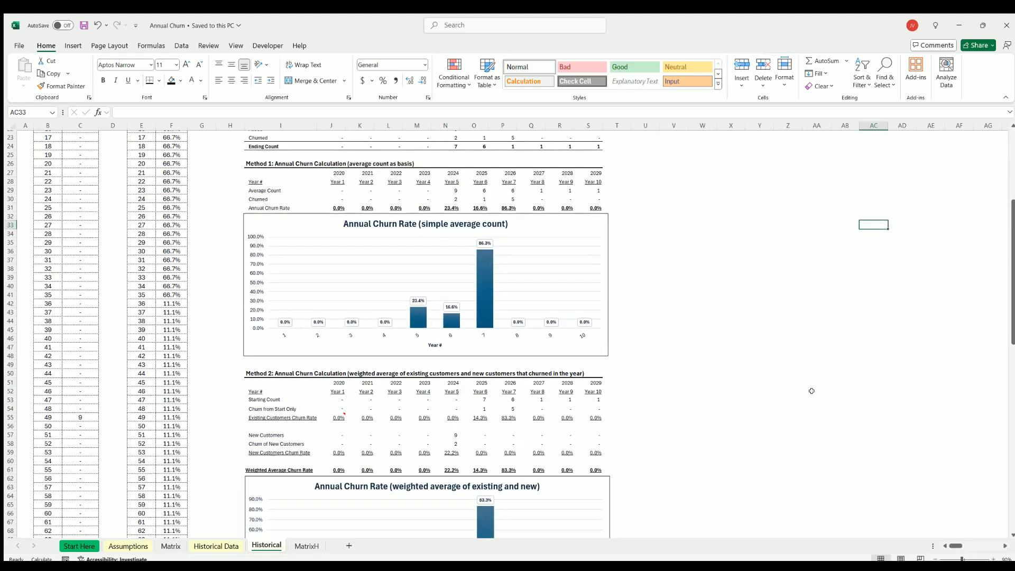
scroll(812, 390, up, 7)
Review the Customer ID, Start Date and End Date entries in rows 3 through 6 on the Historical Data sheet.
click(223, 543)
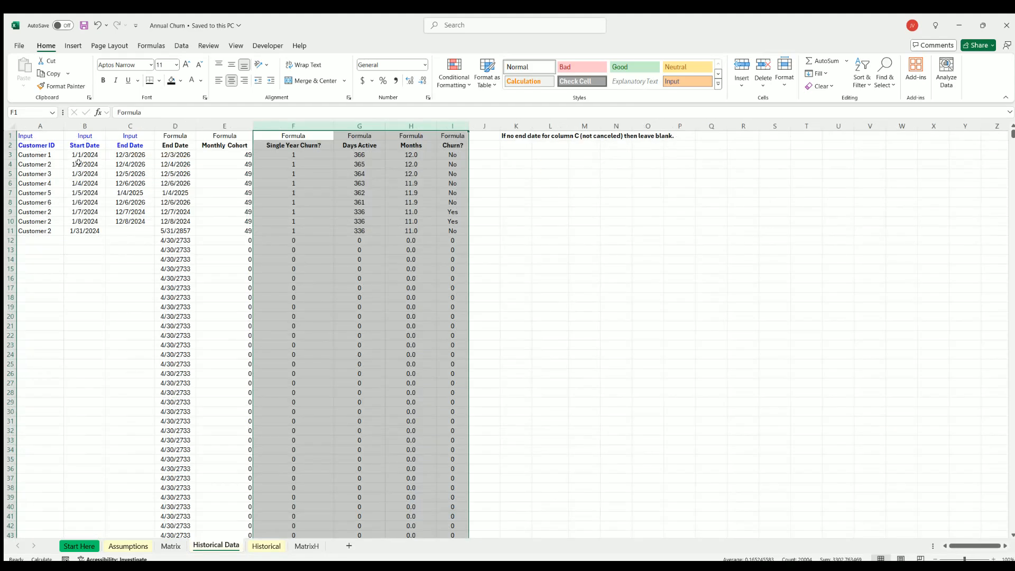
click(49, 152)
click(81, 154)
click(122, 160)
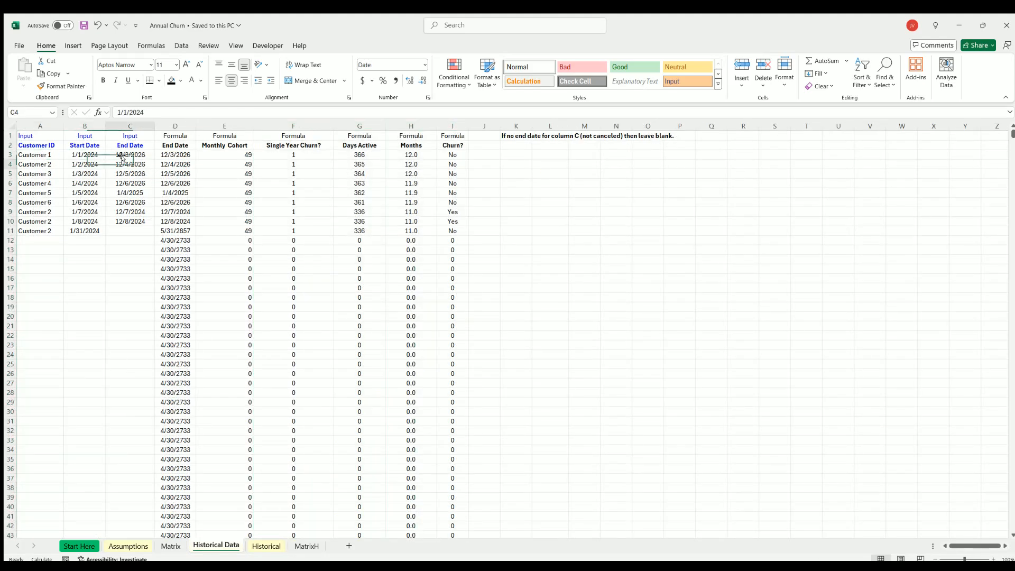
click(88, 164)
click(33, 174)
key(shift+Right)
key(shift+Right)
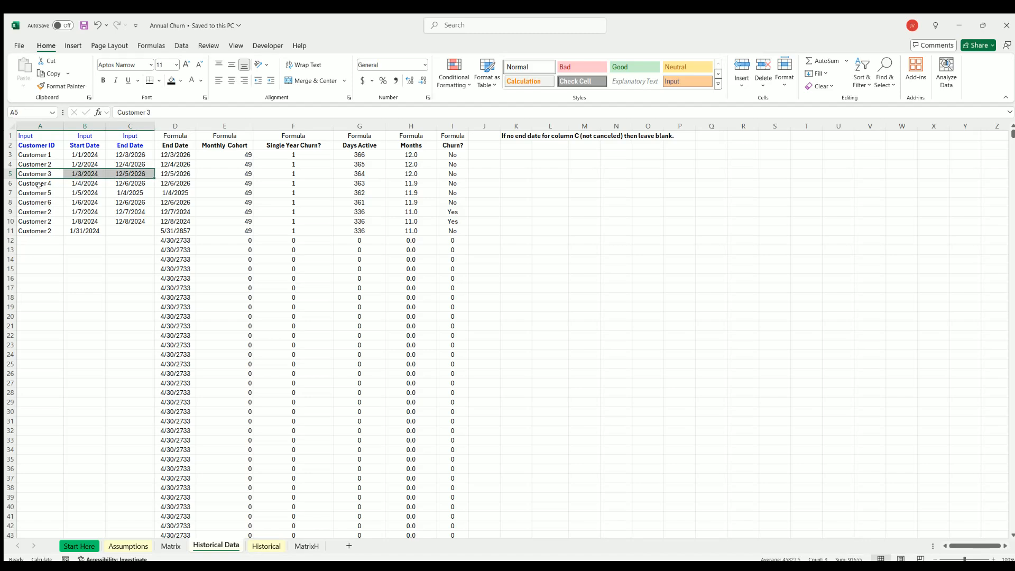
key(Down)
key(shift+Right)
key(shift+Right)
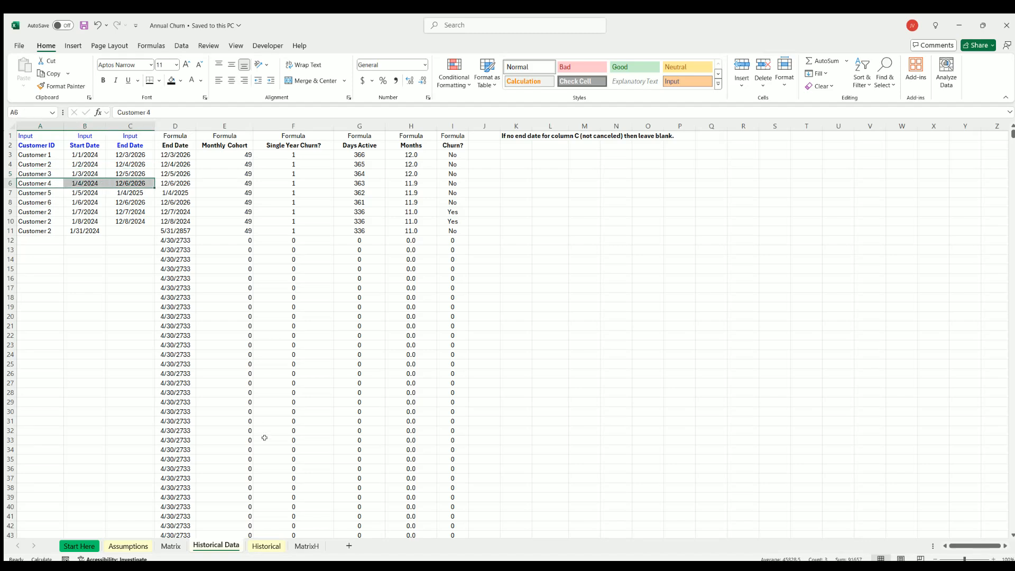
click(800, 306)
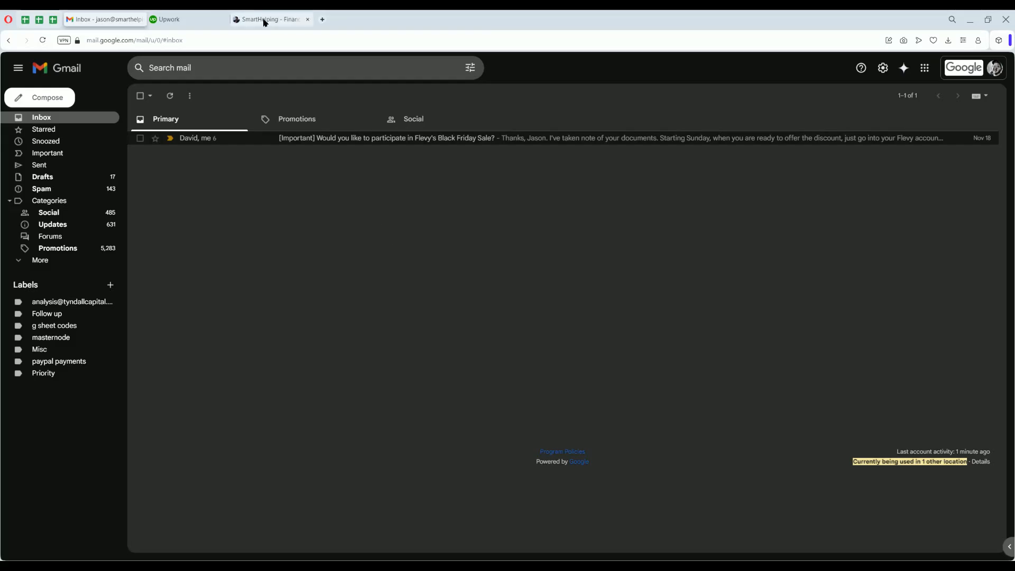
Switch to the SmartHelping site in the browser, open the SaaS / Tech category and review its model and SaaS calculator listings.
click(265, 19)
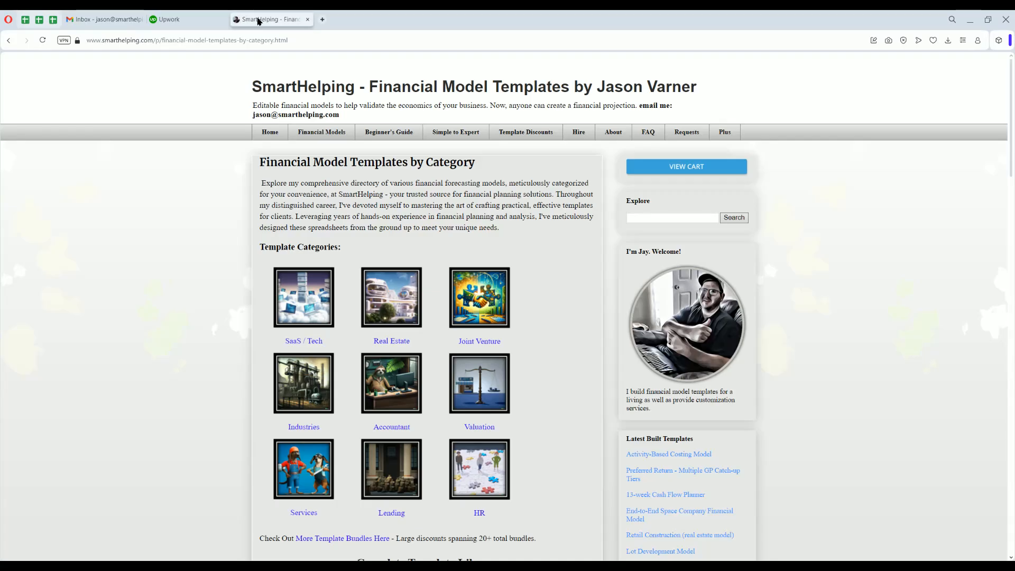
click(281, 319)
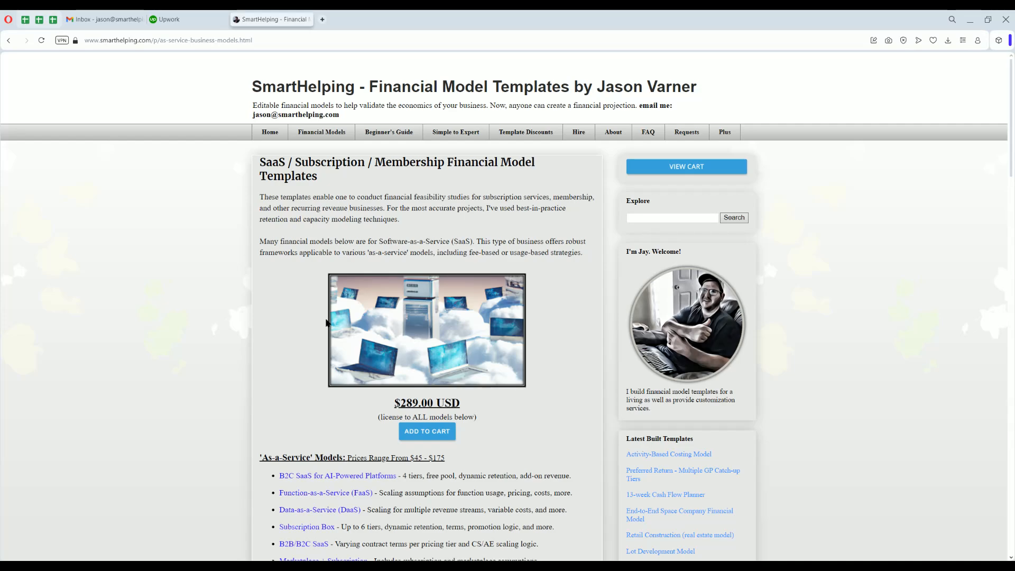
scroll(284, 308, down, 3)
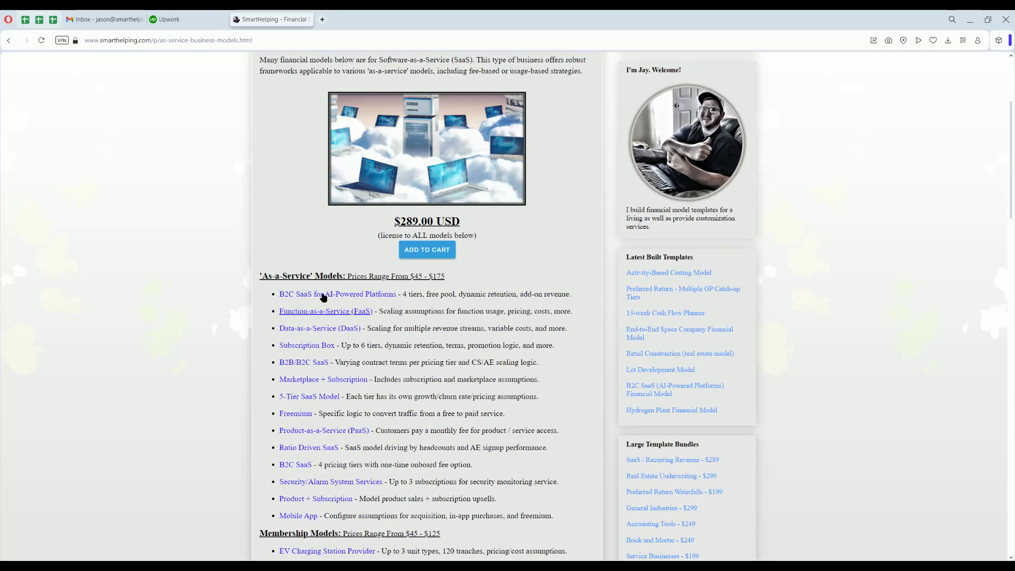
scroll(318, 298, down, 6)
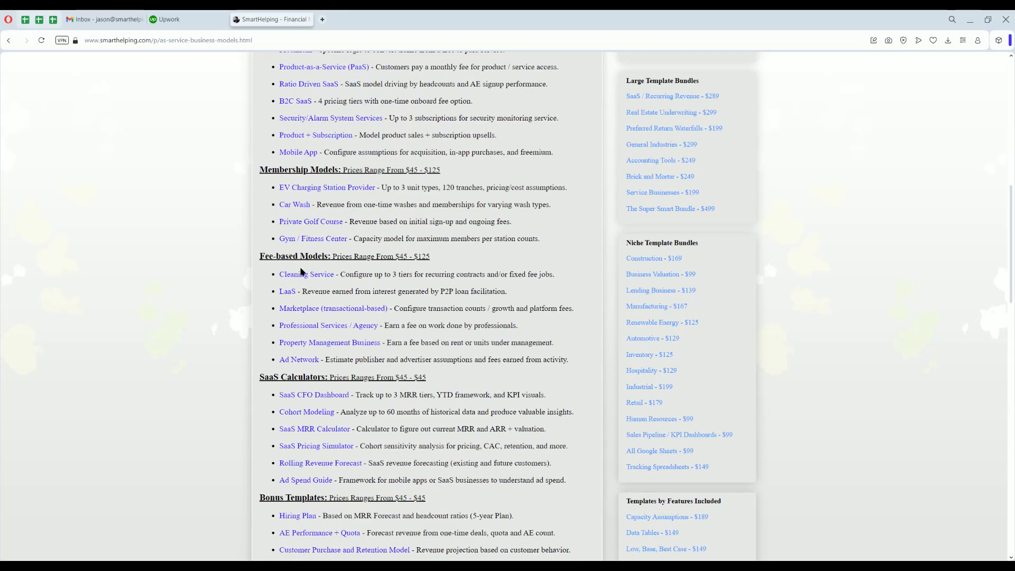
drag(374, 378, 281, 379)
click(305, 384)
scroll(364, 408, up, 15)
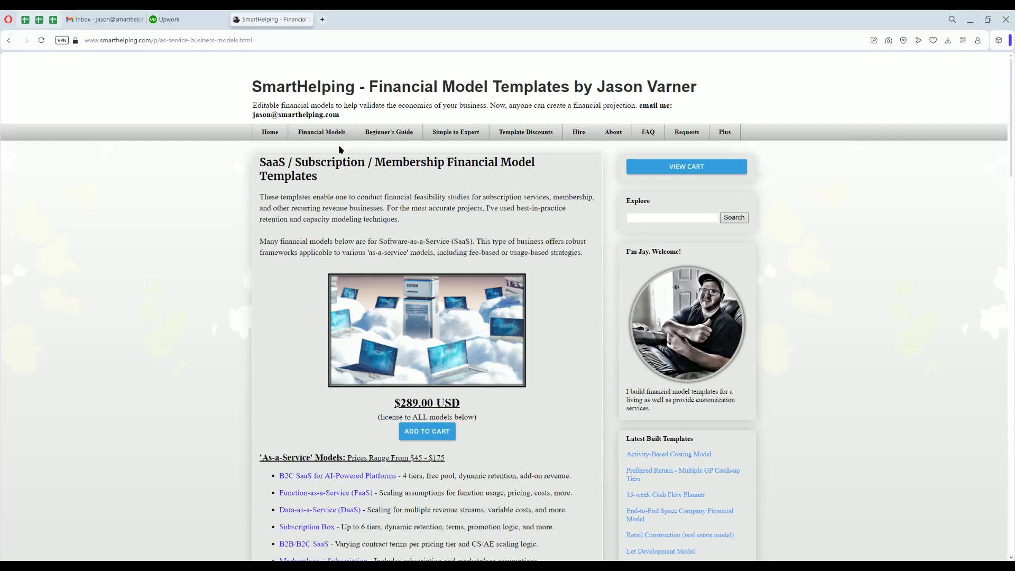
Open the site's Financial Models page and review its industry-specific and SaaS / subscription template lists.
click(325, 133)
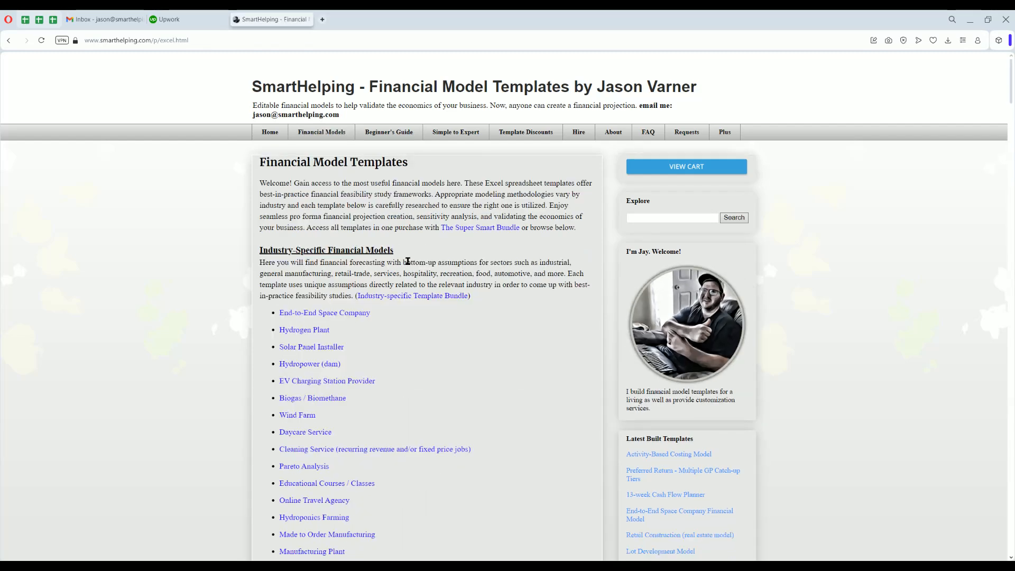
scroll(408, 261, down, 3)
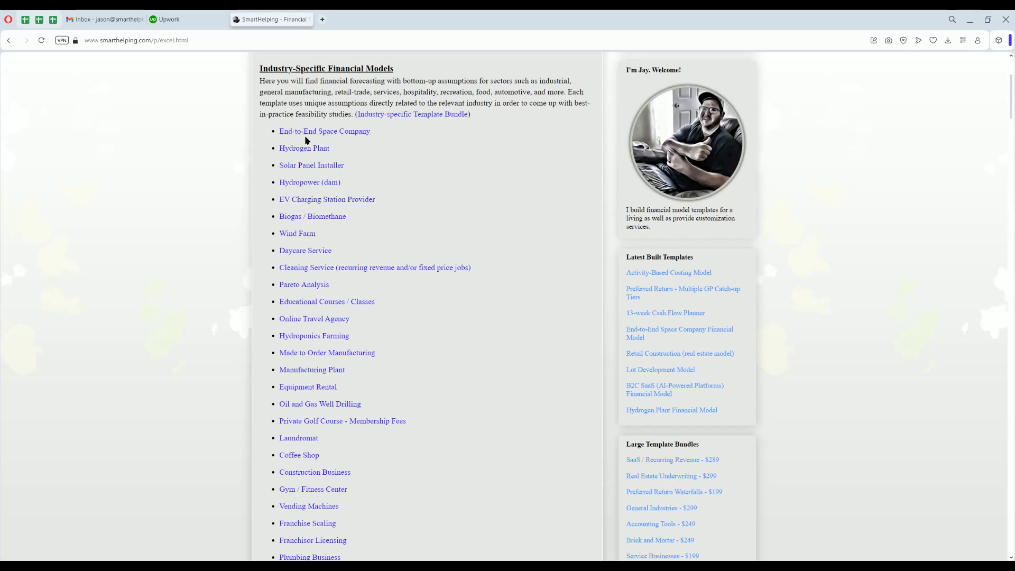
scroll(309, 231, down, 9)
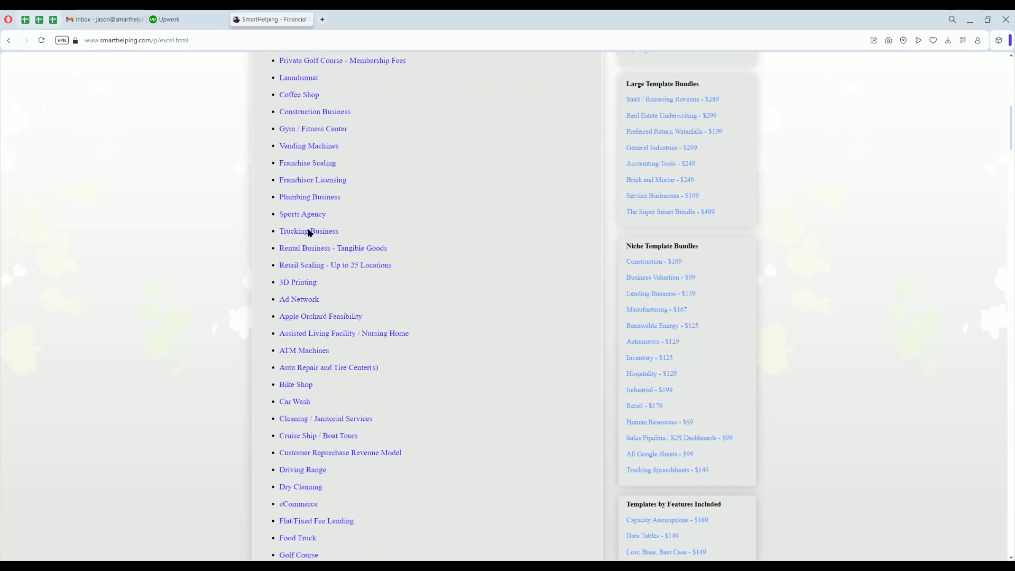
scroll(295, 235, down, 6)
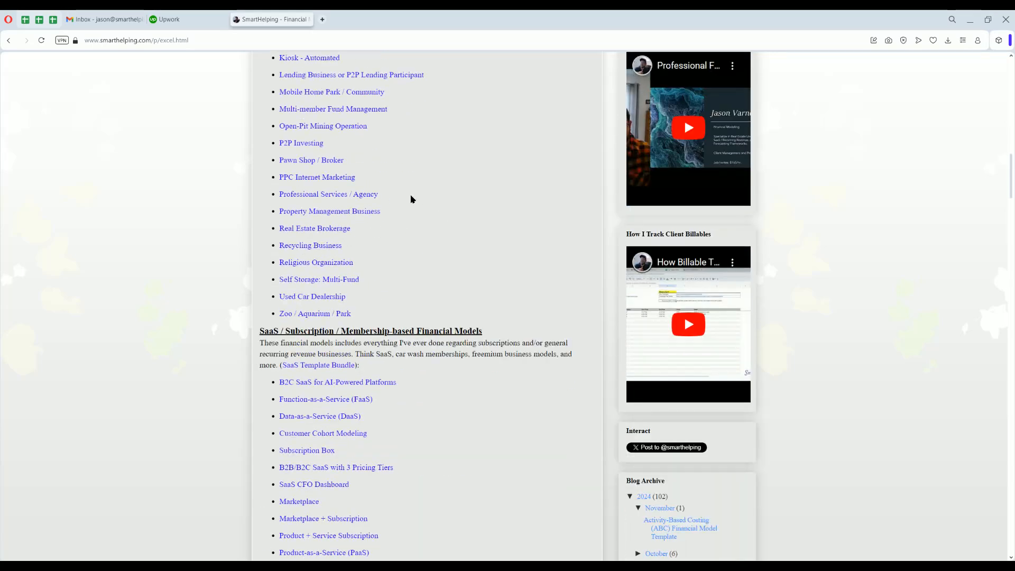
scroll(410, 197, down, 3)
scroll(313, 245, down, 3)
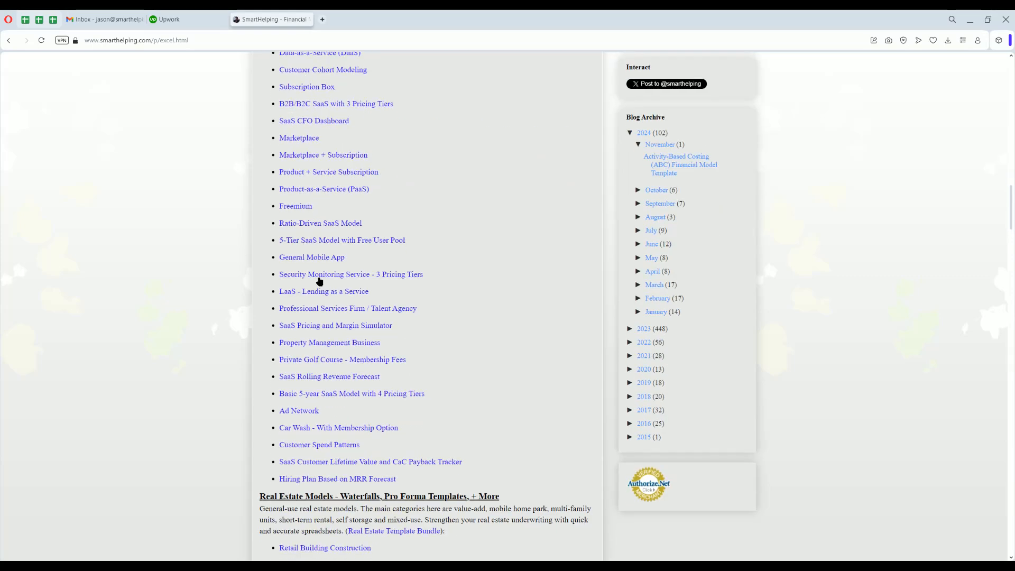
scroll(320, 278, down, 3)
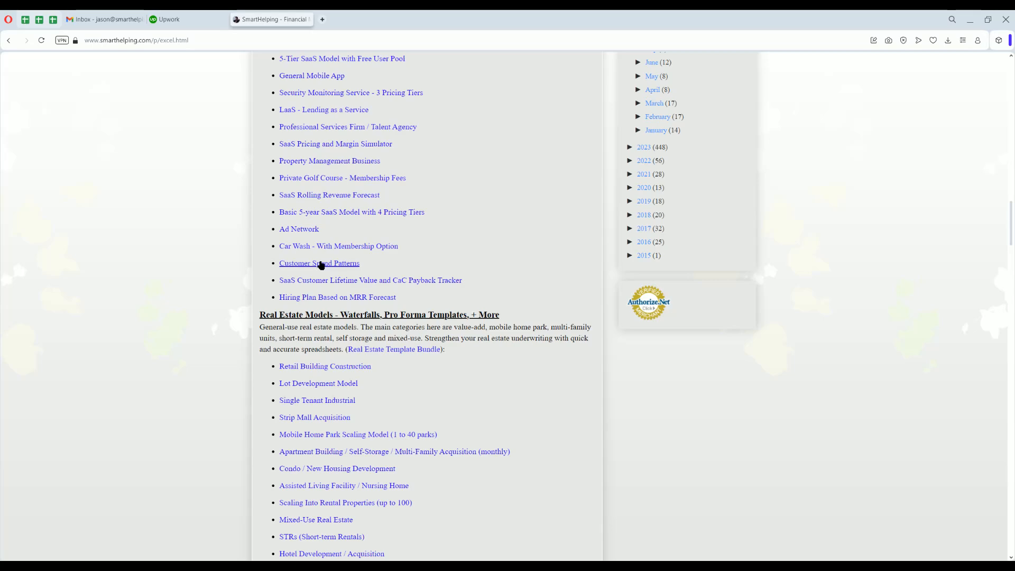
scroll(322, 264, up, 6)
scroll(323, 296, down, 3)
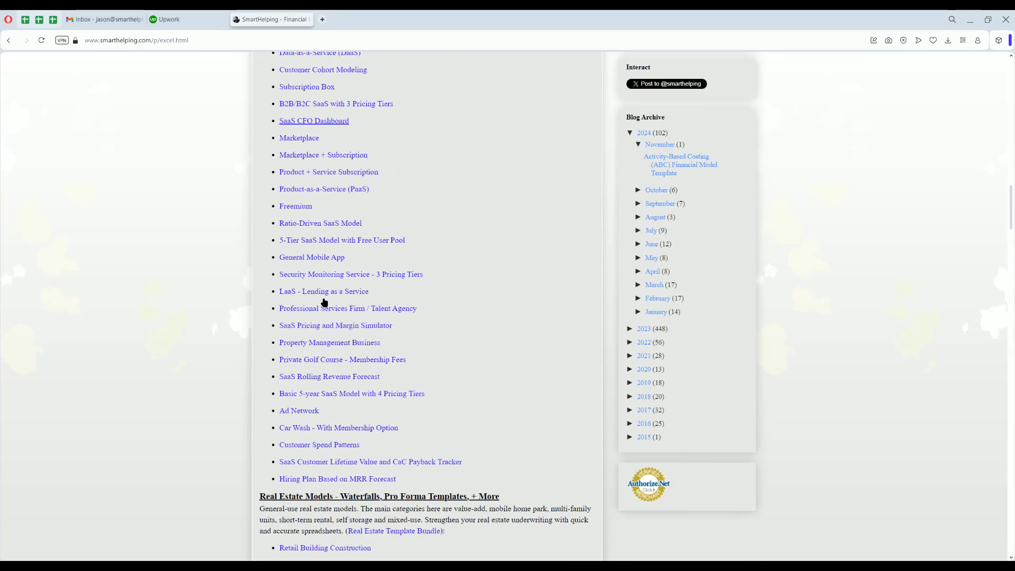
Examine the real estate, joint venture distribution, business valuation and accounting template lists, and return to the page's start.
scroll(324, 302, down, 6)
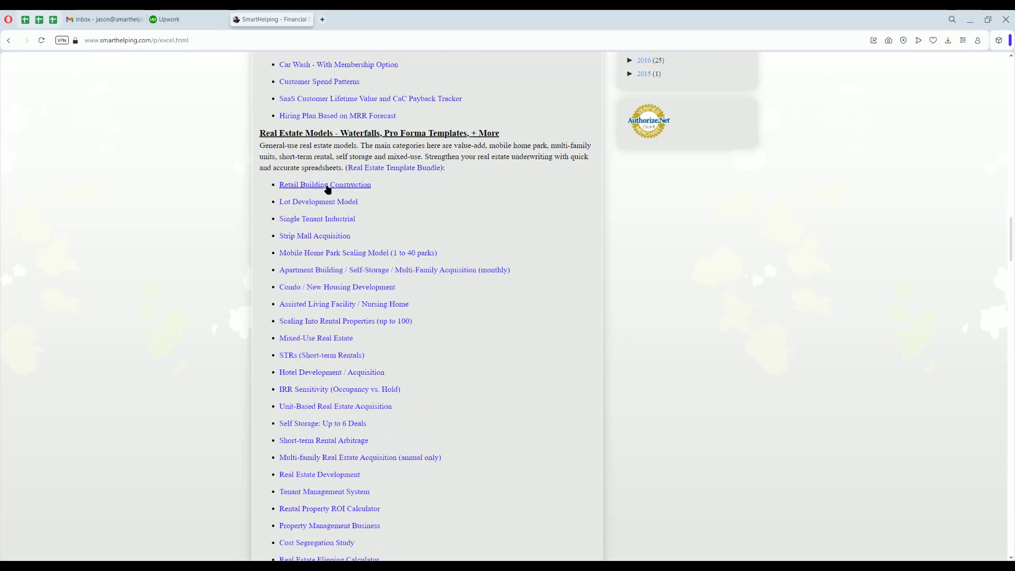
scroll(325, 193, down, 3)
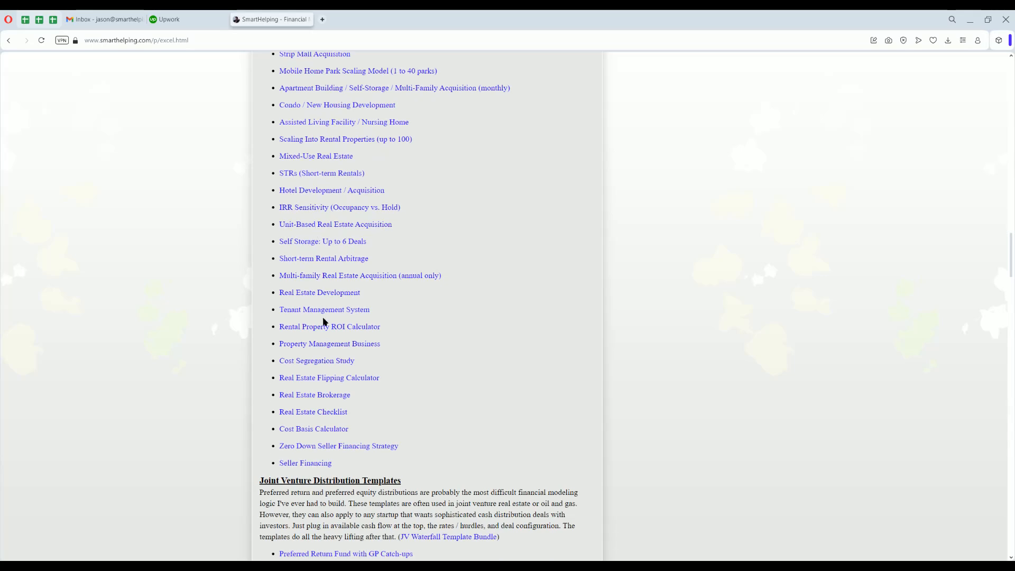
scroll(304, 142, up, 3)
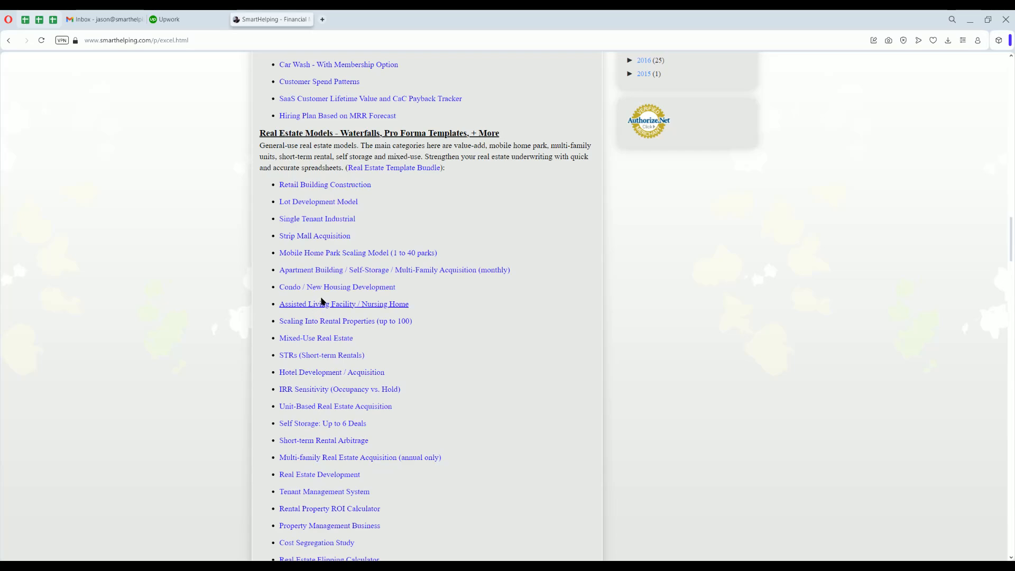
scroll(325, 289, down, 9)
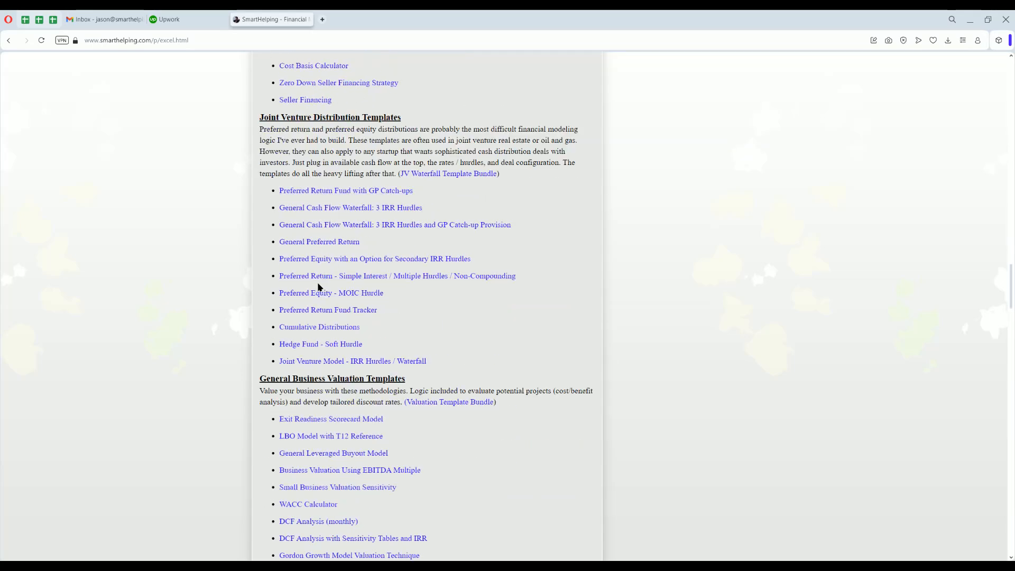
scroll(320, 286, down, 3)
scroll(324, 240, down, 6)
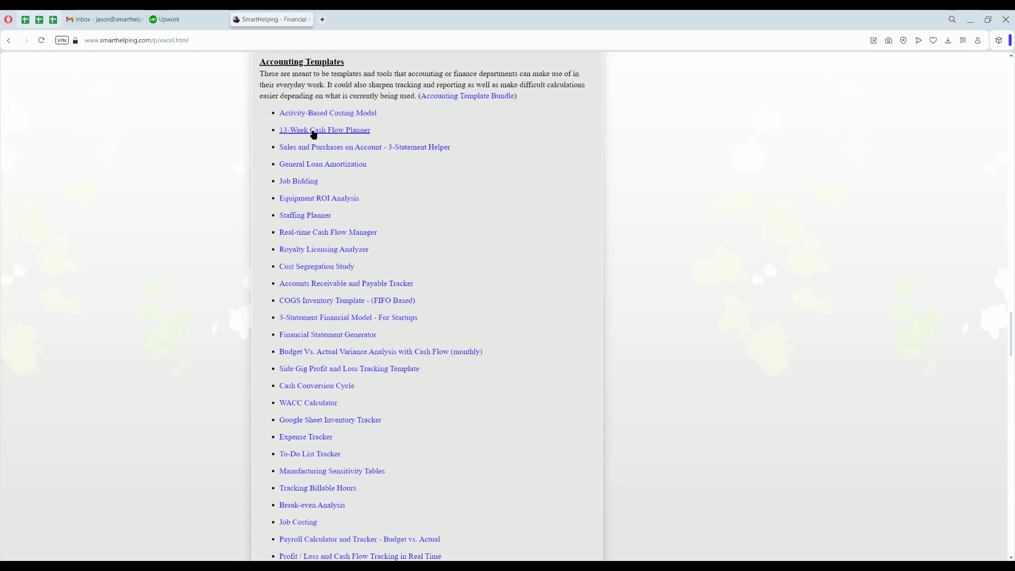
click(370, 130)
scroll(390, 285, up, 20)
scroll(392, 287, up, 2)
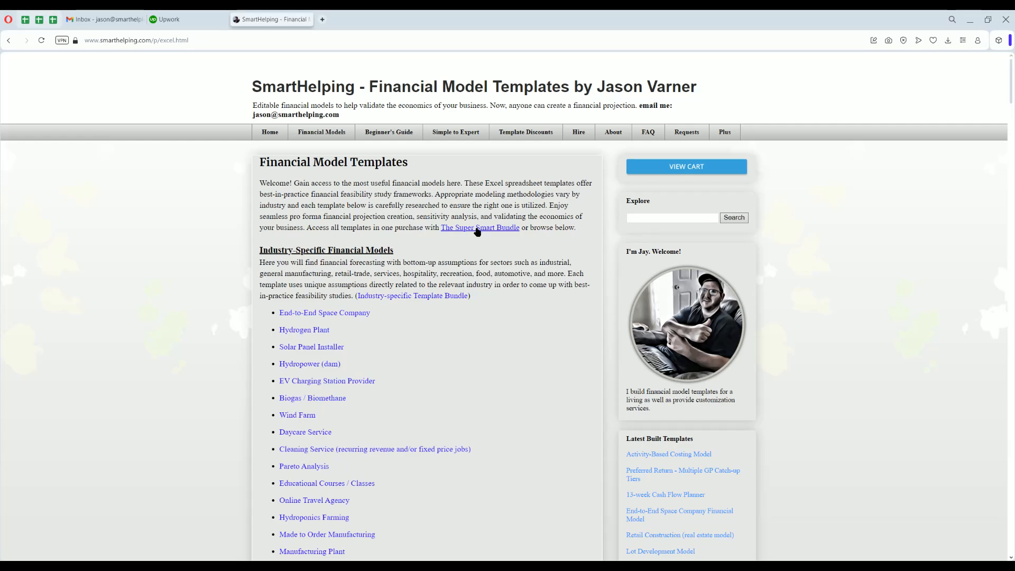
Go to the site's home page, open the Complete Template Library and review the Super Smart Bundle's price and included features.
click(274, 135)
scroll(391, 285, down, 7)
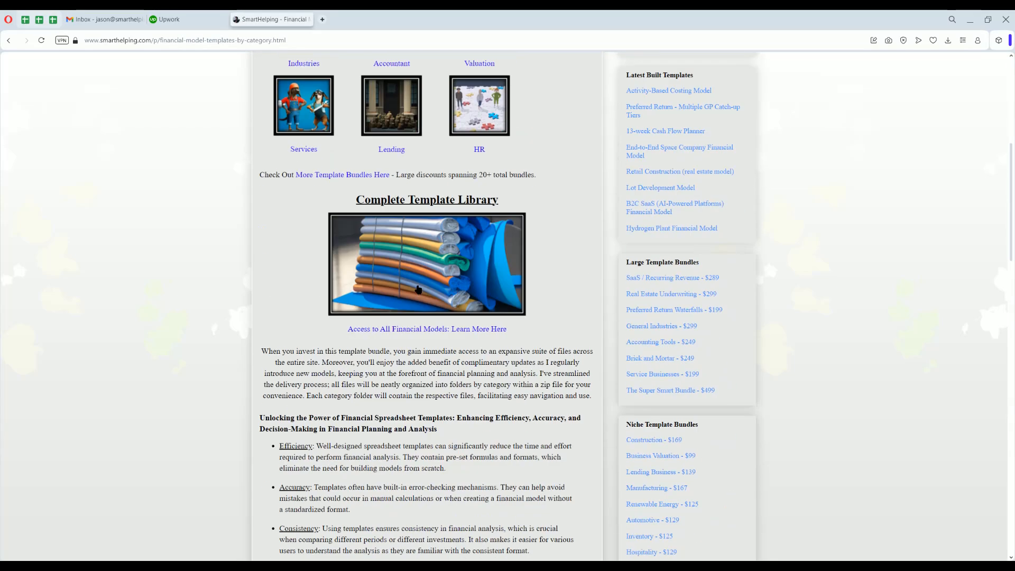
click(417, 289)
scroll(288, 278, down, 8)
scroll(288, 278, up, 4)
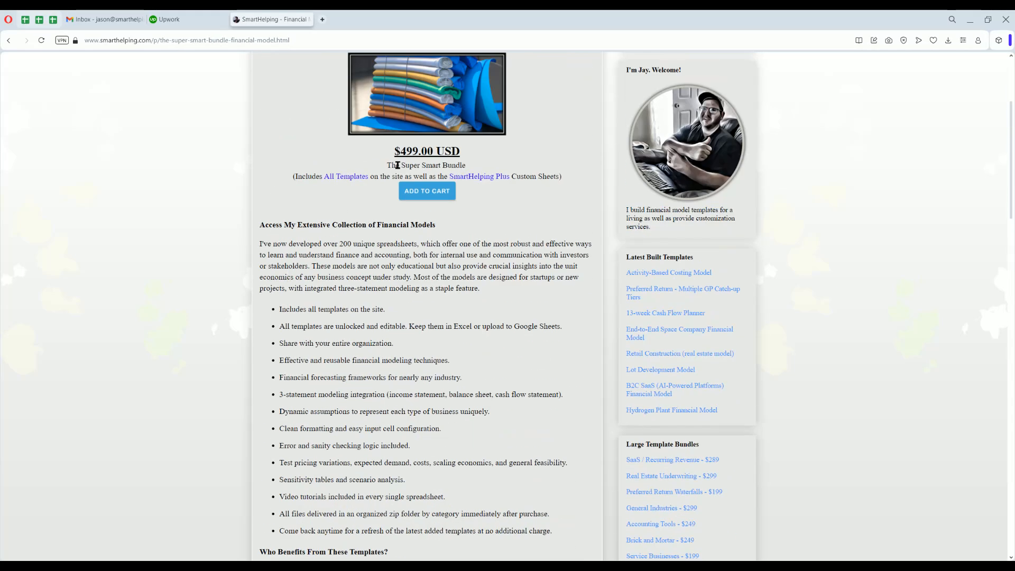
drag(395, 151, 433, 153)
click(433, 151)
scroll(378, 257, down, 10)
scroll(379, 258, up, 15)
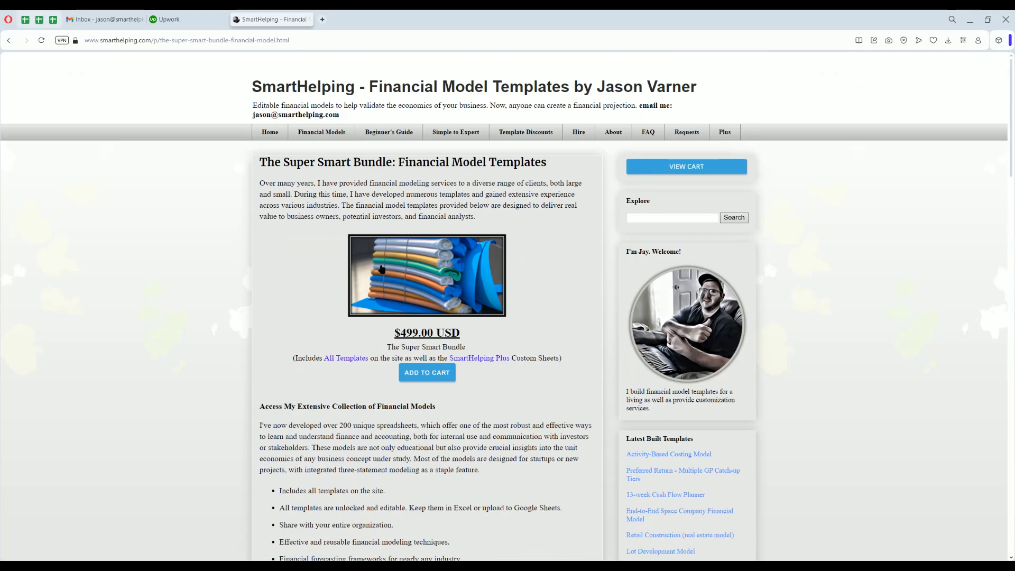